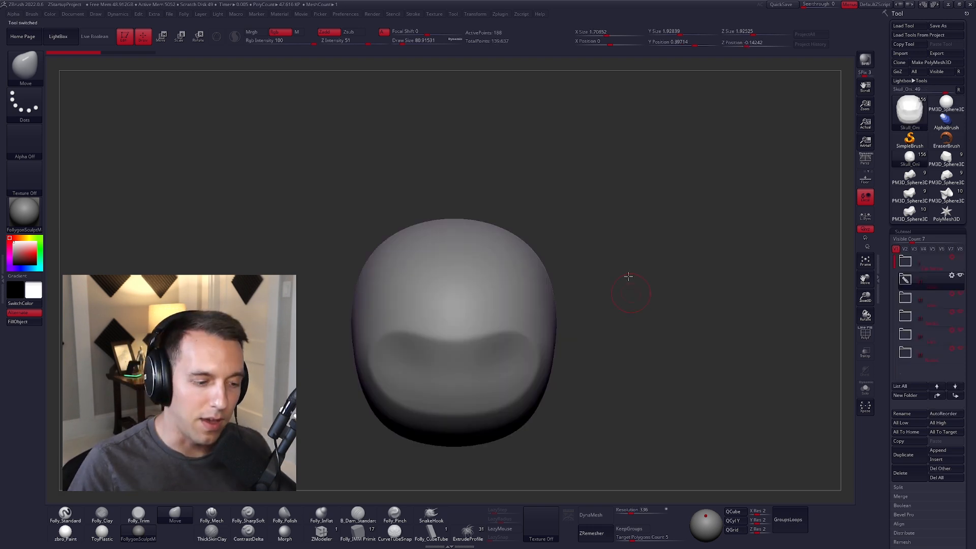
# Reposition the head in view and expand the folder of skull subtools
pyautogui.keyDown('alt'); pyautogui.moveTo(629, 276); pyautogui.dragTo(668, 232); pyautogui.keyUp('alt')
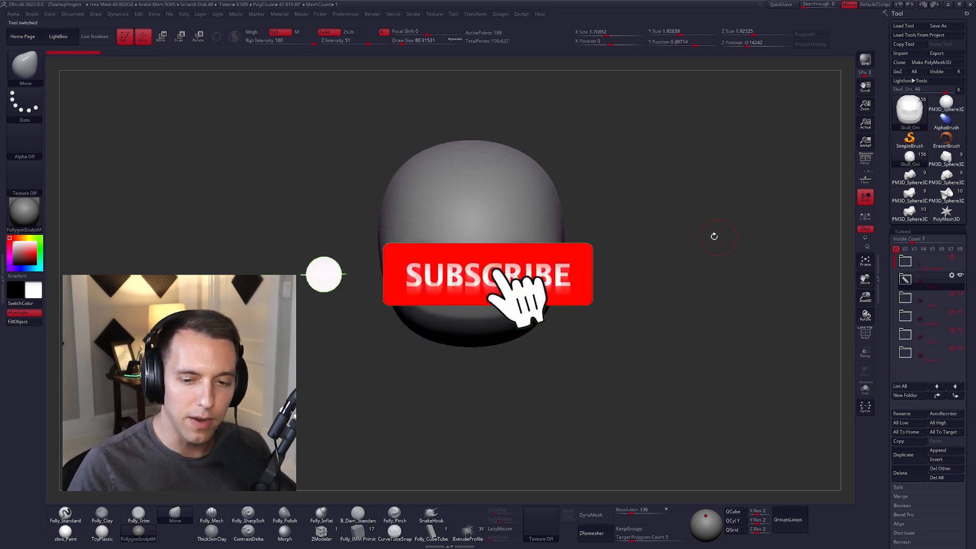
pyautogui.click(910, 354)
pyautogui.click(907, 336)
pyautogui.click(907, 320)
pyautogui.click(908, 300)
pyautogui.click(908, 281)
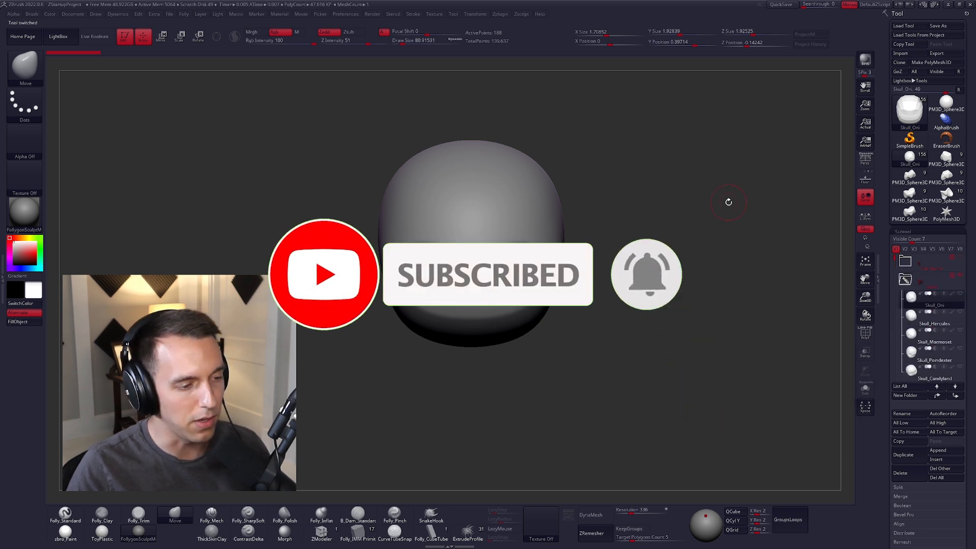
# Compare the skull variants one after another from Skull_Oni through Skull_Neanderthal
pyautogui.press('Down')
pyautogui.press('Down')
pyautogui.press('Down')
pyautogui.press('Down')
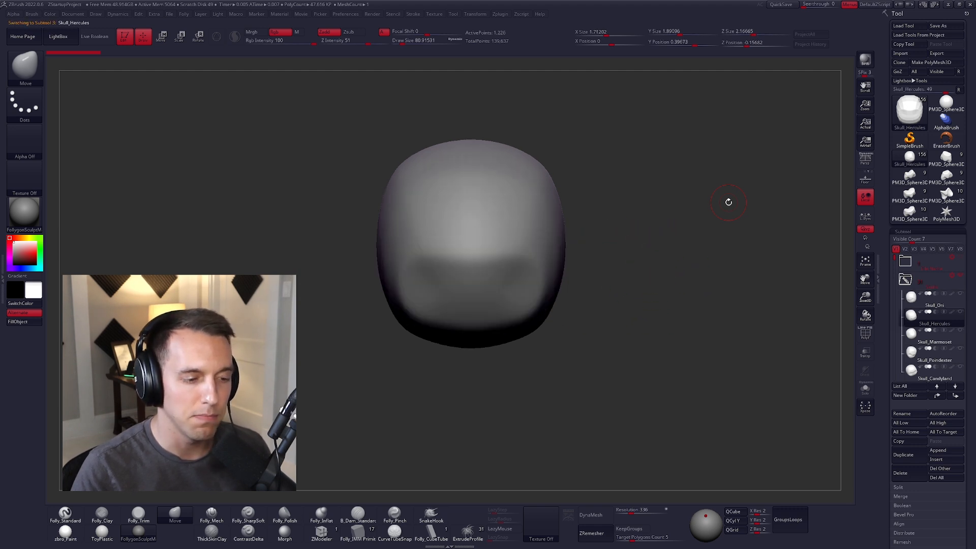
pyautogui.press('Down')
pyautogui.press('Down')
pyautogui.press('Down')
pyautogui.press('Down')
pyautogui.press('Down')
pyautogui.press('Down')
pyautogui.press('Down')
pyautogui.press('Down')
pyautogui.press('Down')
pyautogui.press('Down')
pyautogui.press('Down')
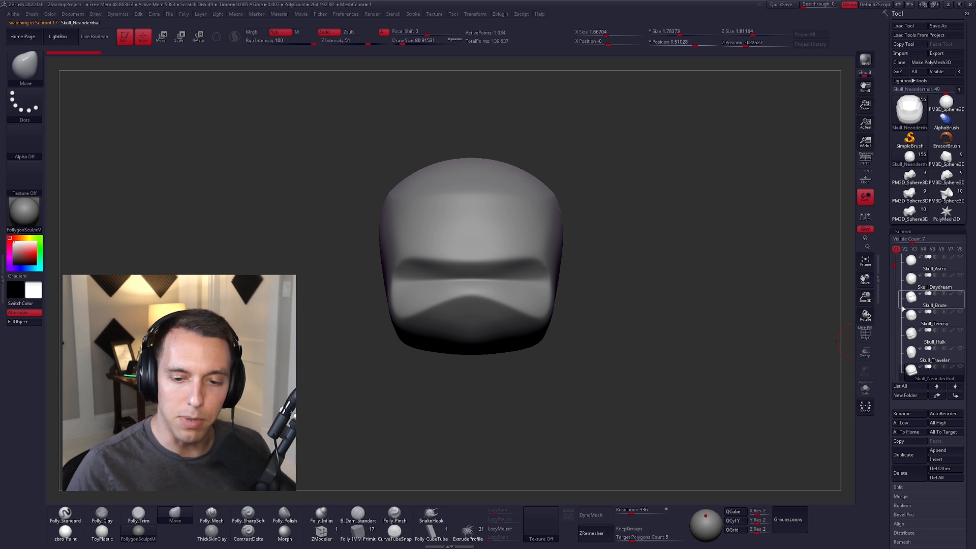
# Preview Skull_Bowlingball, settle on Skull_Hulk for the head, and raise the subtool Visible Count to 15
pyautogui.moveTo(894, 268); pyautogui.dragTo(893, 279)
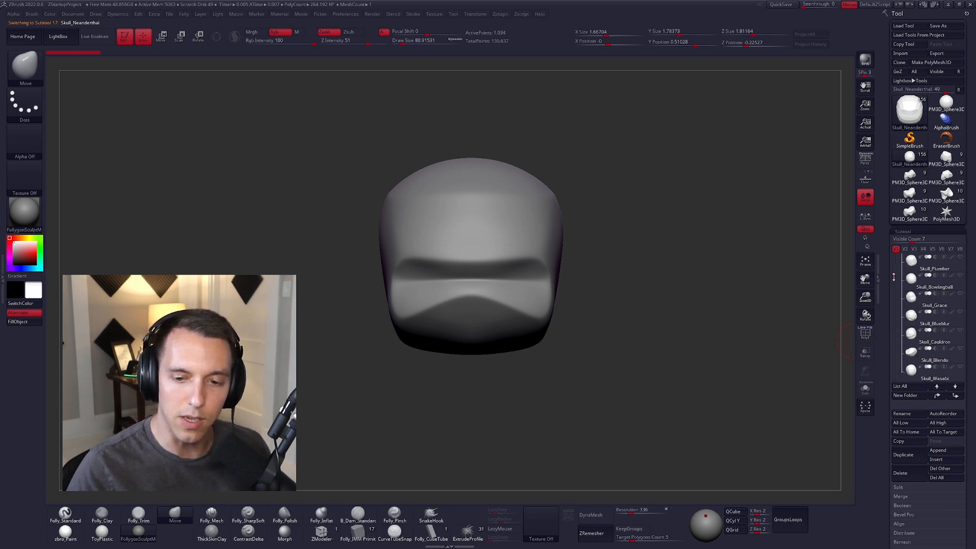
pyautogui.click(919, 288)
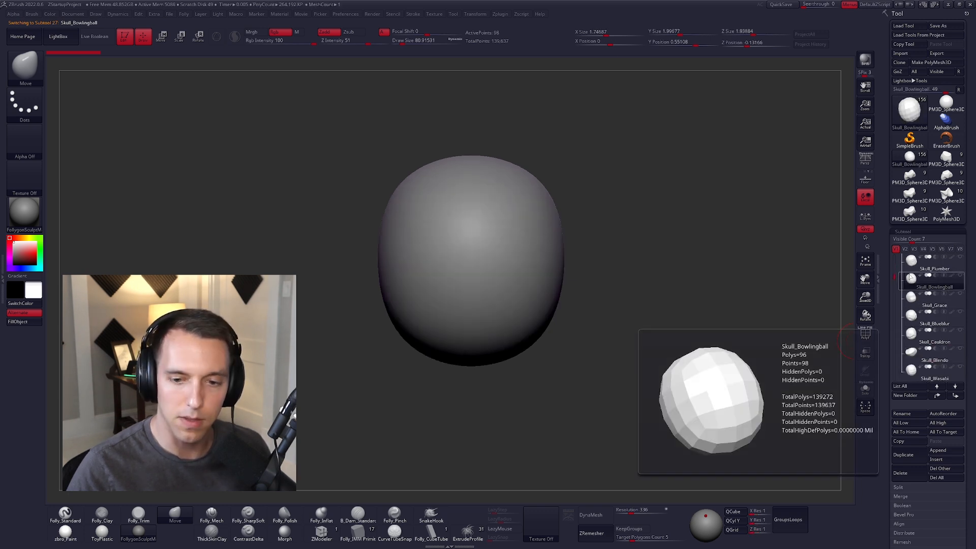
pyautogui.moveTo(897, 275); pyautogui.dragTo(894, 268)
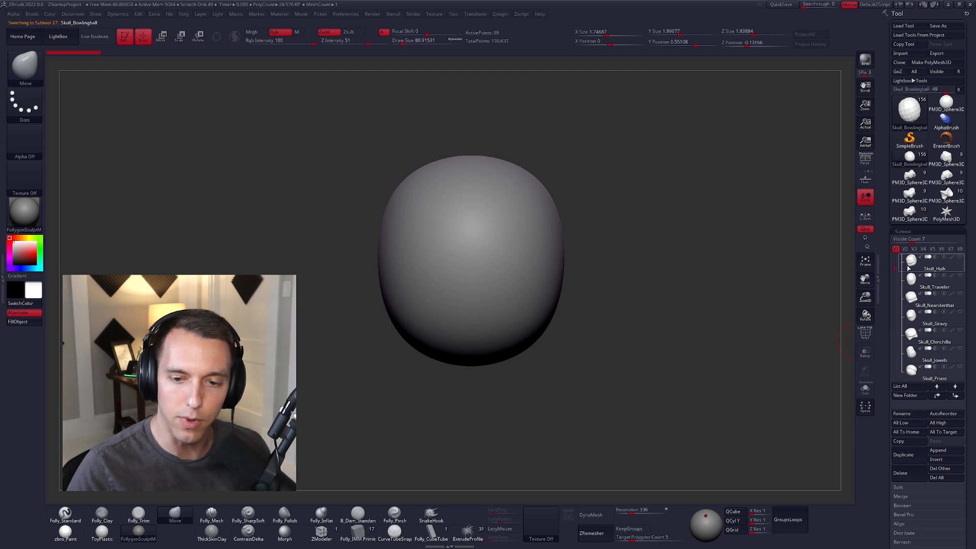
pyautogui.click(902, 260)
pyautogui.scroll(-5, 902, 260)
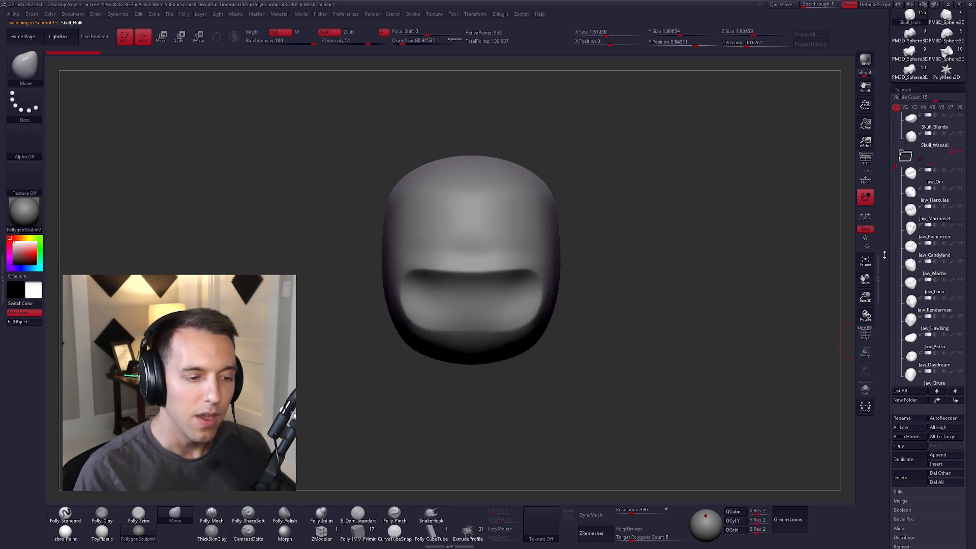
pyautogui.moveTo(654, 327); pyautogui.dragTo(659, 332)
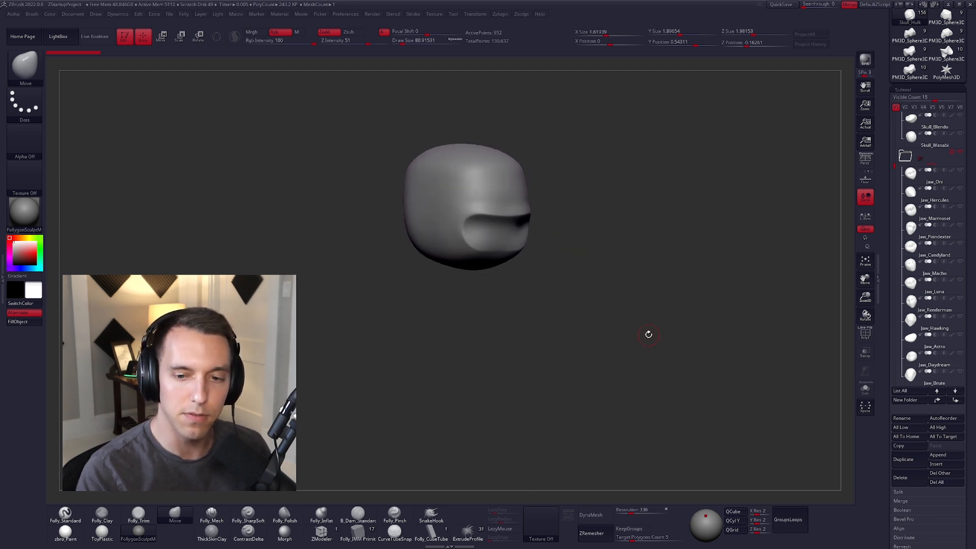
# Cycle through the jaw variants on the skull and settle on Jaw_Gravy
pyautogui.click(915, 270)
pyautogui.press('Down')
pyautogui.press('Down')
pyautogui.press('Down')
pyautogui.press('Down')
pyautogui.press('Down')
pyautogui.press('Down')
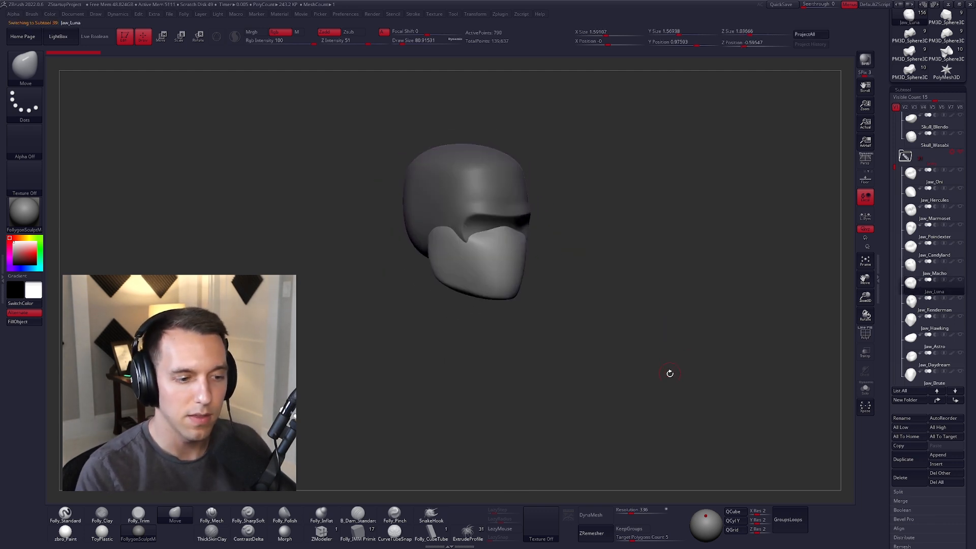
pyautogui.press('Down')
pyautogui.press('Down')
pyautogui.press('Down')
pyautogui.press('Down')
pyautogui.press('Down')
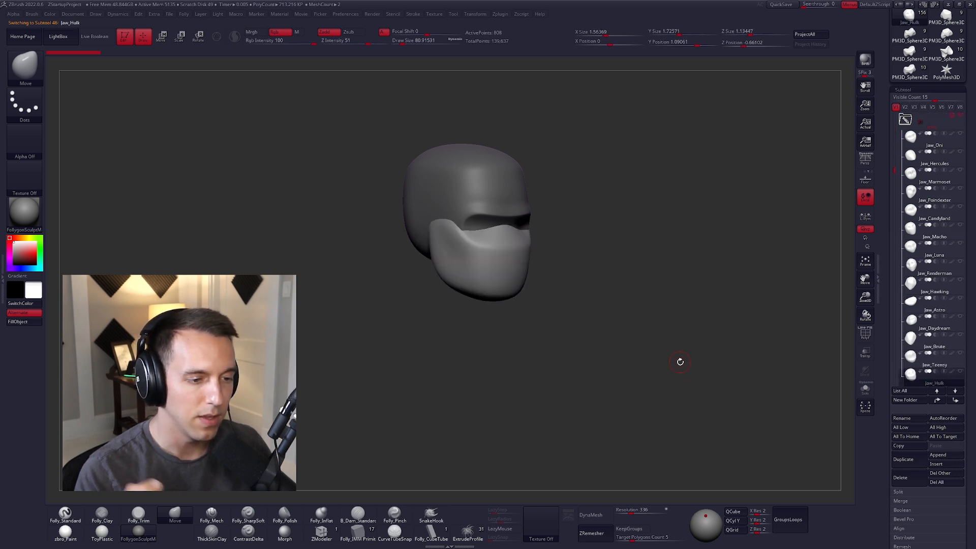
pyautogui.press('Down')
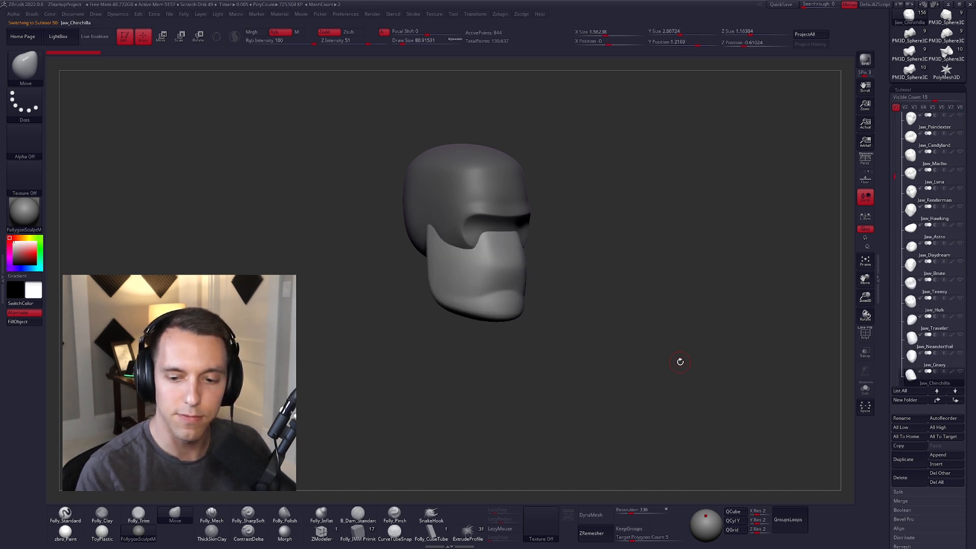
pyautogui.press('Up')
pyautogui.press('Down')
pyautogui.press('Up')
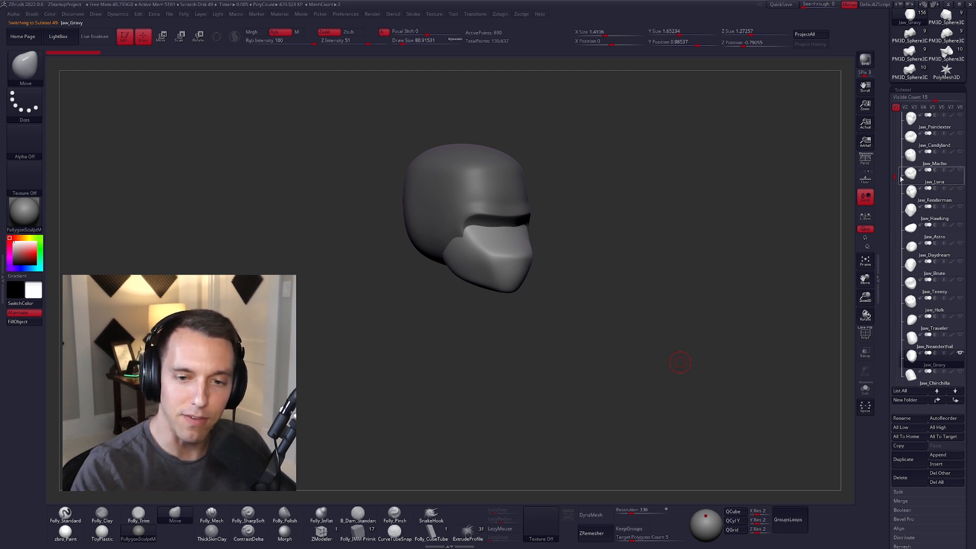
# Cycle through the neck variants under the skull and jaw and settle on Neck_Priest
pyautogui.moveTo(895, 177); pyautogui.dragTo(894, 219)
pyautogui.click(923, 196)
pyautogui.press('Down')
pyautogui.keyDown('shift'); pyautogui.moveTo(709, 334); pyautogui.dragTo(719, 371); pyautogui.keyUp('shift')
pyautogui.press('Down')
pyautogui.press('Down')
pyautogui.press('Down')
pyautogui.press('Down')
pyautogui.press('Down')
pyautogui.press('Down')
pyautogui.press('Down')
pyautogui.press('Down')
pyautogui.press('Down')
pyautogui.press('Down')
pyautogui.press('Down')
pyautogui.press('Down')
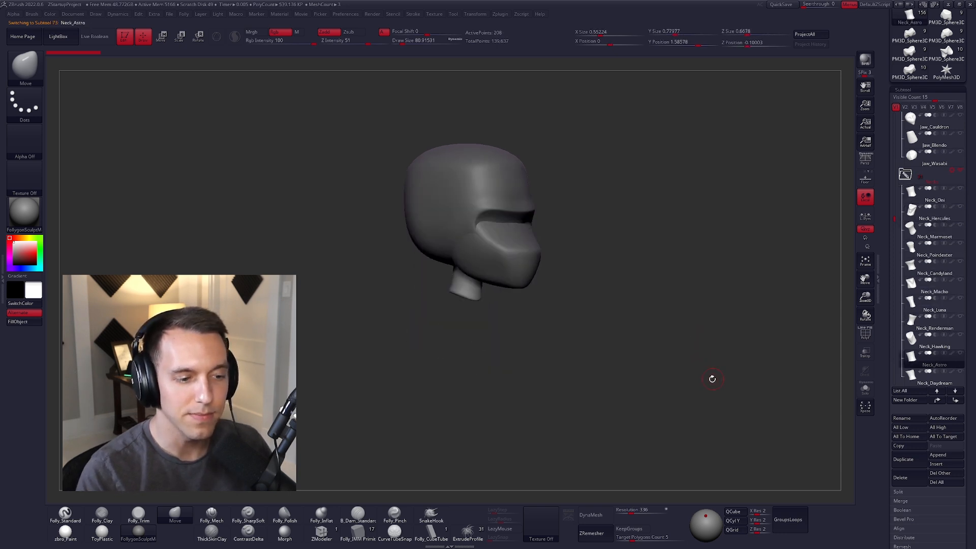
pyautogui.press('Down')
pyautogui.press('Down')
pyautogui.press('Down')
pyautogui.press('Down')
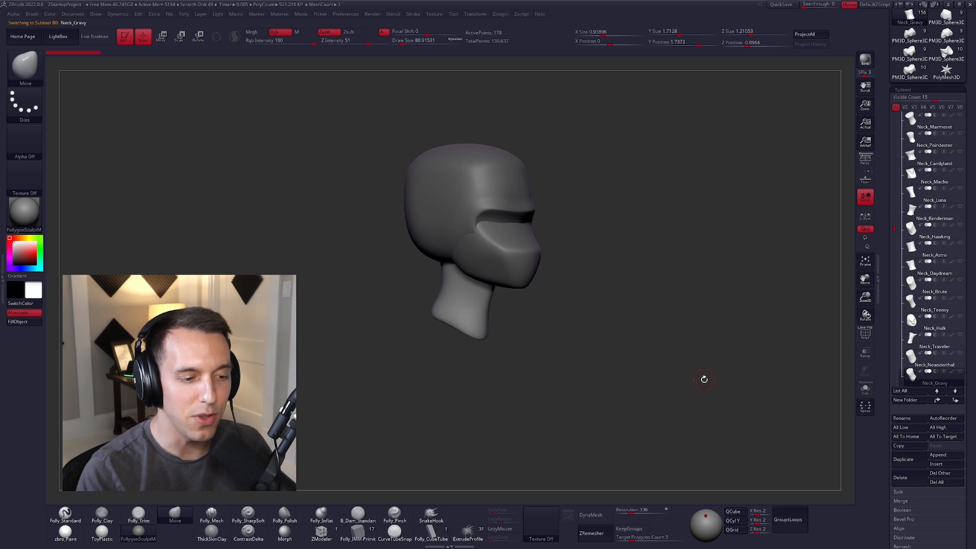
pyautogui.keyDown('shift'); pyautogui.moveTo(684, 383); pyautogui.dragTo(690, 379); pyautogui.keyUp('shift')
pyautogui.press('Down')
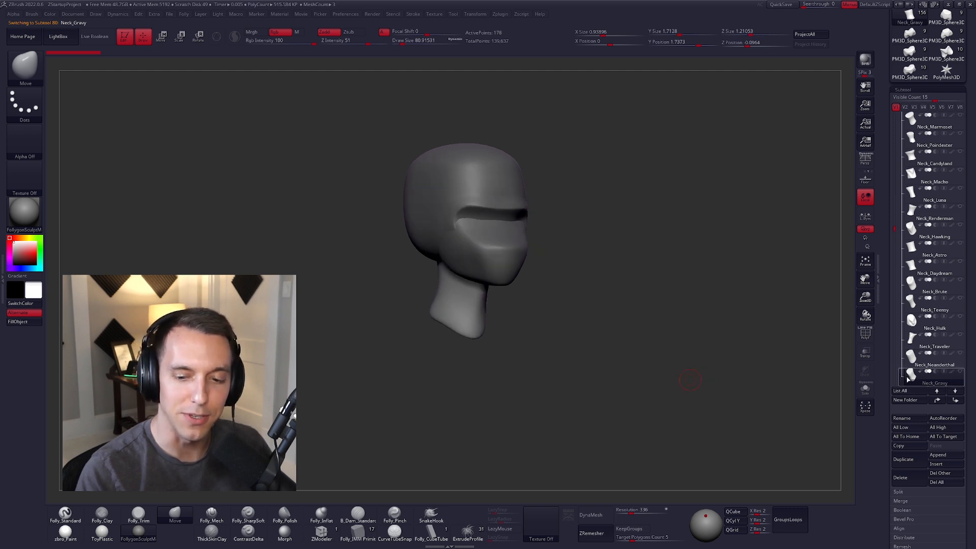
pyautogui.press('Down')
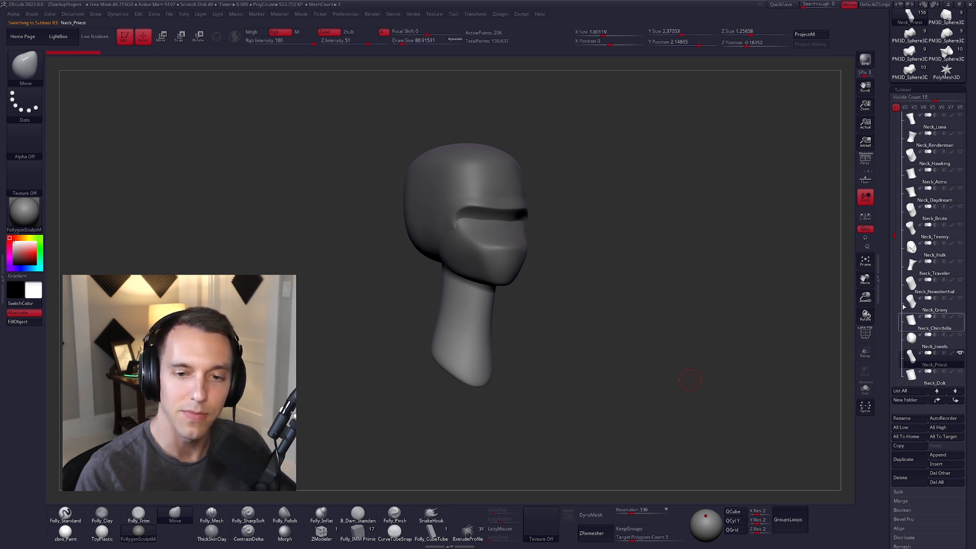
# Add Ears_Oni from the ear variants to the head
pyautogui.moveTo(896, 236); pyautogui.dragTo(896, 270)
pyautogui.click(917, 213)
pyautogui.moveTo(706, 334); pyautogui.dragTo(724, 360)
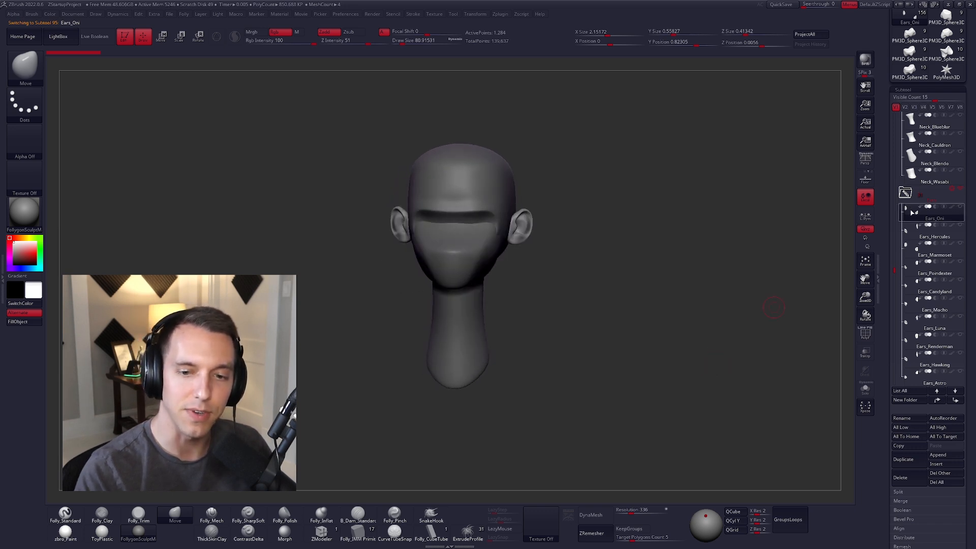
# Cycle through the nose variants on the face and settle on Nose_Macho
pyautogui.moveTo(895, 270); pyautogui.dragTo(896, 317)
pyautogui.click(935, 291)
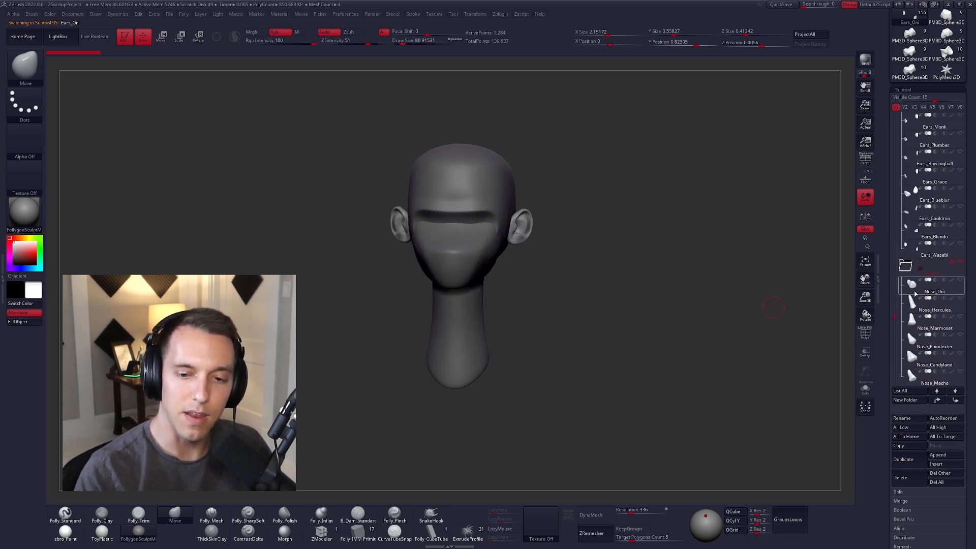
pyautogui.press('Down')
pyautogui.moveTo(716, 351); pyautogui.dragTo(689, 375)
pyautogui.press('Down')
pyautogui.press('Up')
pyautogui.press('Down')
pyautogui.press('Down')
pyautogui.press('Down')
pyautogui.press('Down')
pyautogui.press('Down')
pyautogui.press('Down')
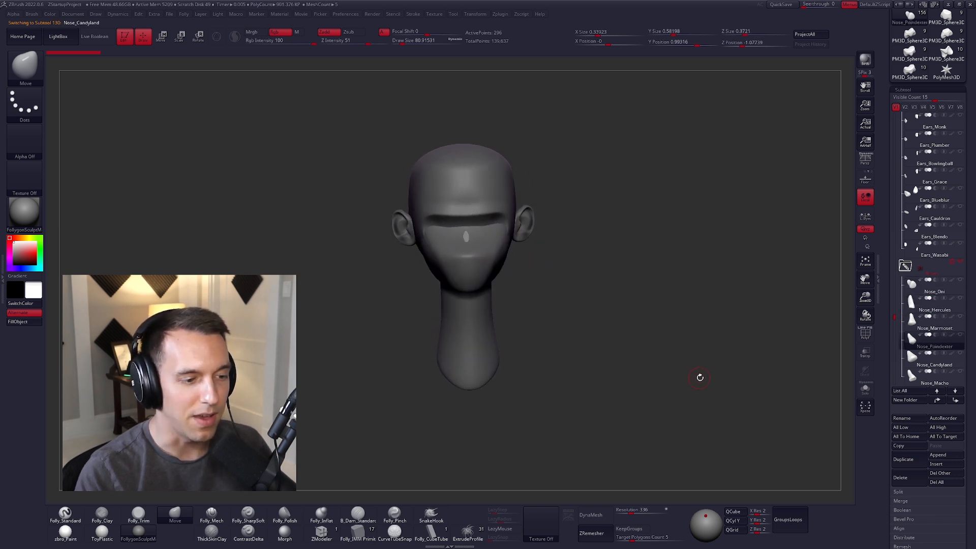
pyautogui.press('Up')
pyautogui.press('Up')
# Set the Move brush's Draw Size to about 252
pyautogui.moveTo(697, 386); pyautogui.dragTo(741, 356)
pyautogui.press('space')
pyautogui.moveTo(604, 289)
pyautogui.mouseDown()
pyautogui.moveTo(613, 290)
pyautogui.moveTo(578, 247)
pyautogui.moveTo(555, 247)
pyautogui.moveTo(536, 220)
pyautogui.mouseUp()
pyautogui.press('space')
pyautogui.moveTo(653, 359)
pyautogui.mouseDown()
pyautogui.moveTo(610, 362)
pyautogui.moveTo(636, 338)
pyautogui.moveTo(617, 359)
pyautogui.moveTo(631, 359)
pyautogui.mouseUp()
pyautogui.press('space')
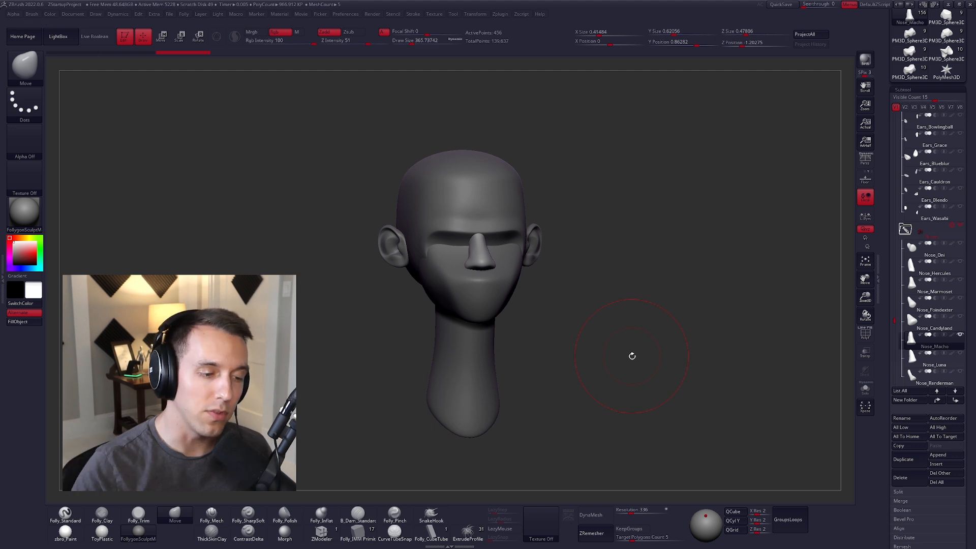
pyautogui.press('space')
pyautogui.moveTo(679, 295); pyautogui.dragTo(664, 295)
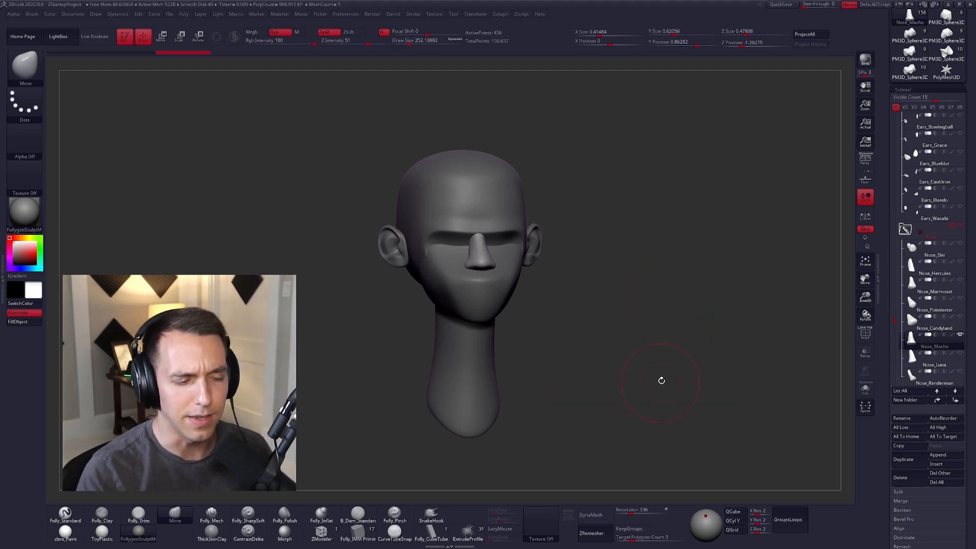
# Reduce the subtool Visible Count to 7 and collapse the open body-part folders, including nose, jaw and skull
pyautogui.click(910, 229)
pyautogui.moveTo(935, 98); pyautogui.dragTo(913, 99)
pyautogui.moveTo(896, 229); pyautogui.dragTo(895, 174)
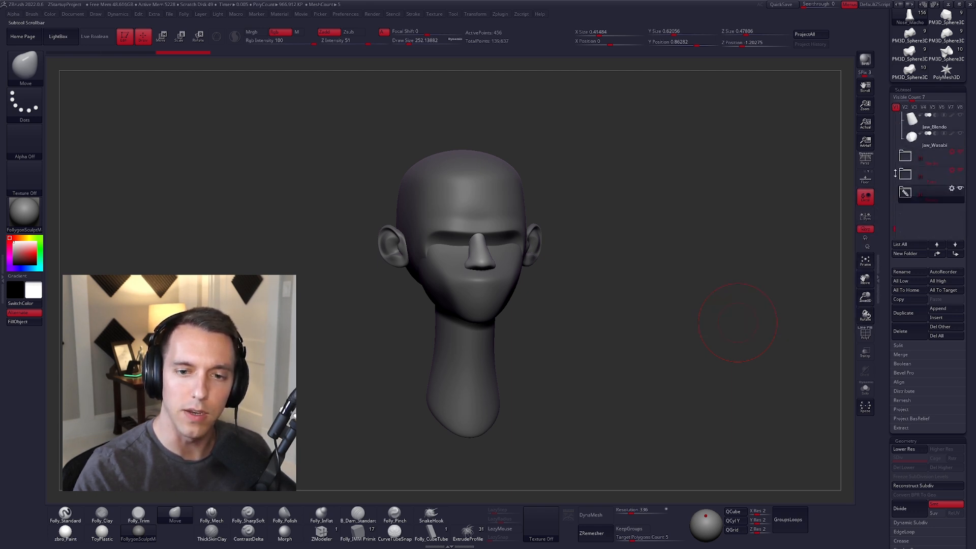
pyautogui.moveTo(894, 220); pyautogui.dragTo(900, 172)
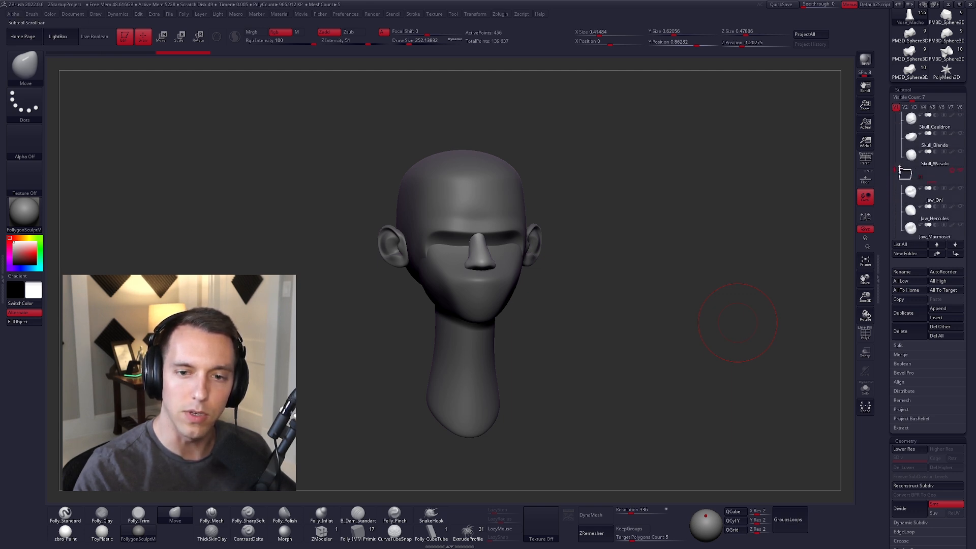
pyautogui.click(907, 173)
pyautogui.moveTo(894, 132); pyautogui.dragTo(895, 114)
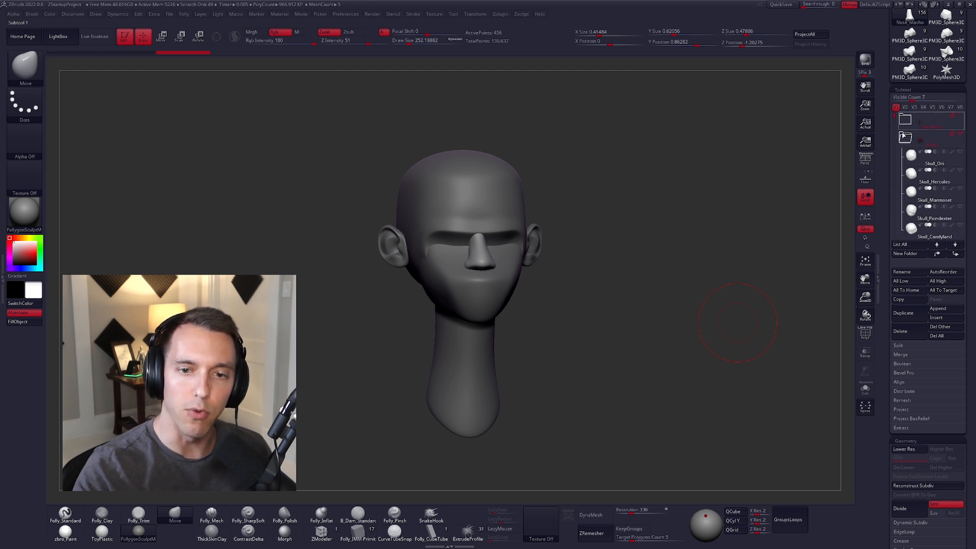
pyautogui.click(907, 137)
pyautogui.moveTo(713, 343)
pyautogui.mouseDown()
pyautogui.moveTo(704, 344)
pyautogui.moveTo(708, 337)
pyautogui.mouseUp()
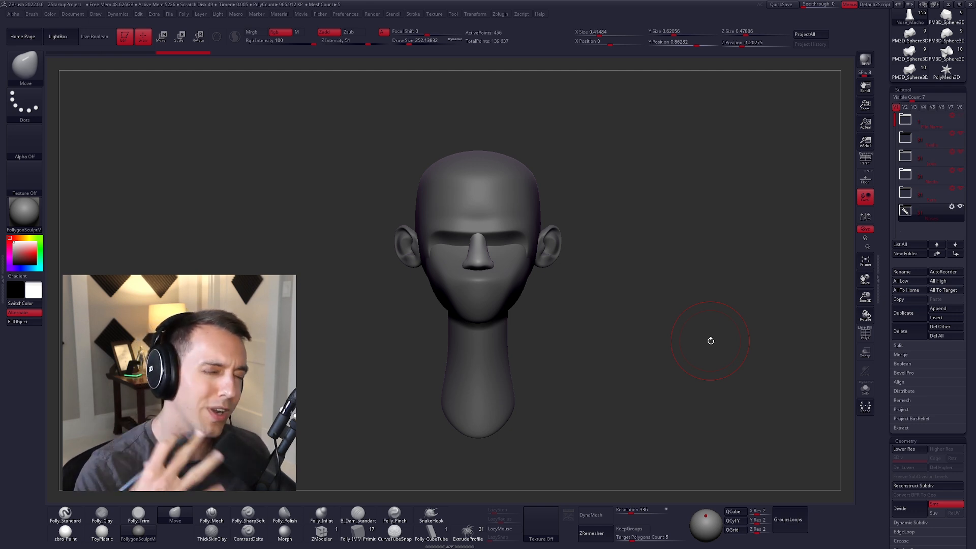
# Examine the assembled head from both sides and set the Draw Size to about 121
pyautogui.moveTo(710, 341)
pyautogui.mouseDown()
pyautogui.moveTo(656, 386)
pyautogui.moveTo(671, 383)
pyautogui.moveTo(633, 378)
pyautogui.moveTo(636, 396)
pyautogui.mouseUp()
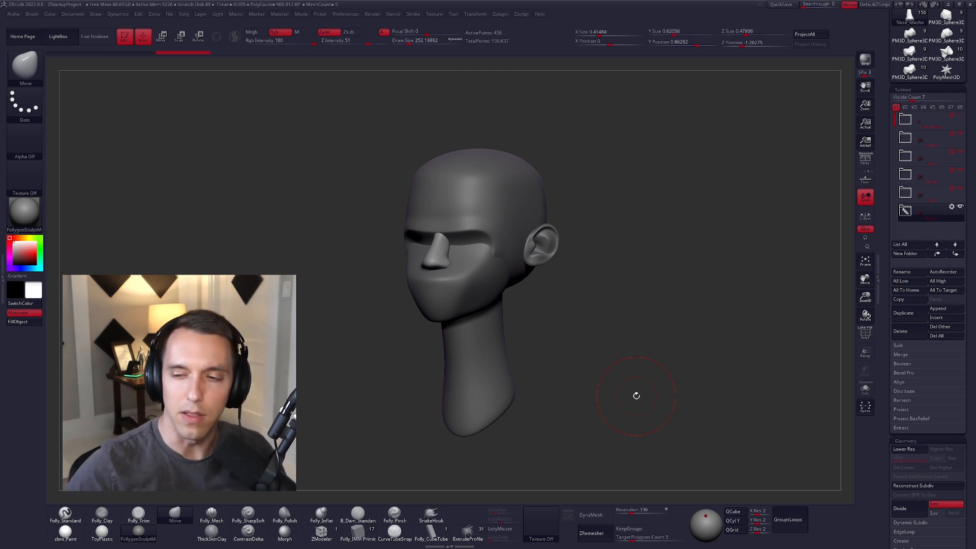
pyautogui.moveTo(892, 168); pyautogui.dragTo(891, 310)
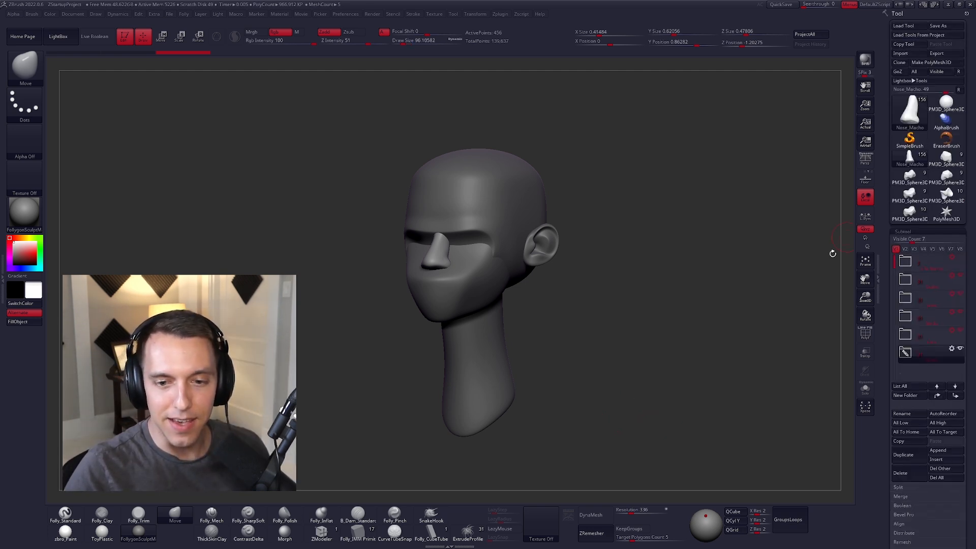
pyautogui.press('space')
pyautogui.moveTo(691, 216); pyautogui.dragTo(691, 214)
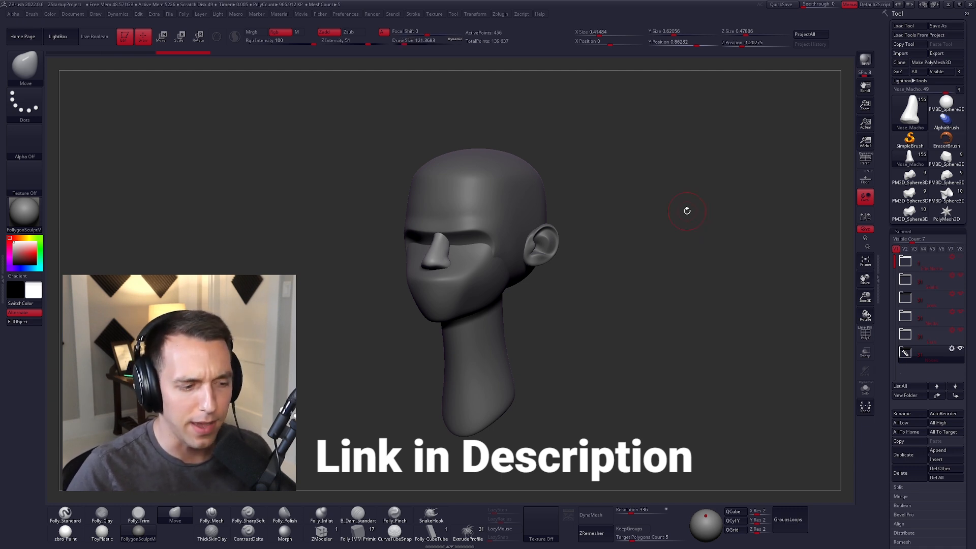
pyautogui.moveTo(701, 218); pyautogui.dragTo(708, 259)
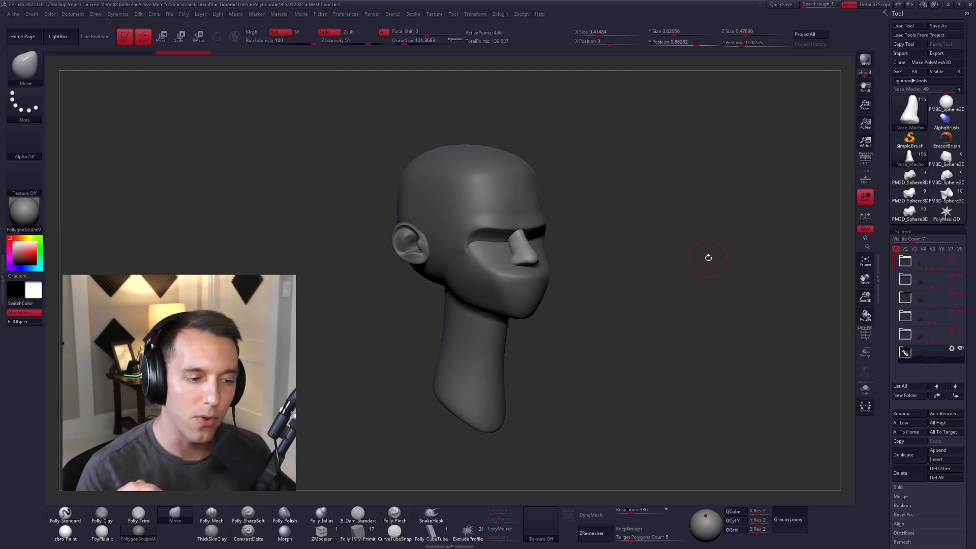
pyautogui.moveTo(660, 390); pyautogui.dragTo(649, 392)
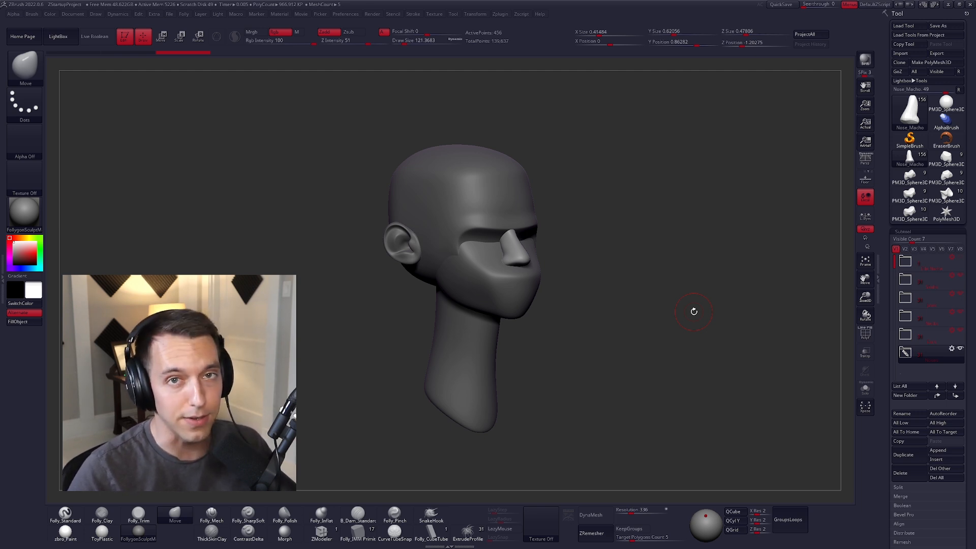
pyautogui.moveTo(694, 312); pyautogui.dragTo(635, 323)
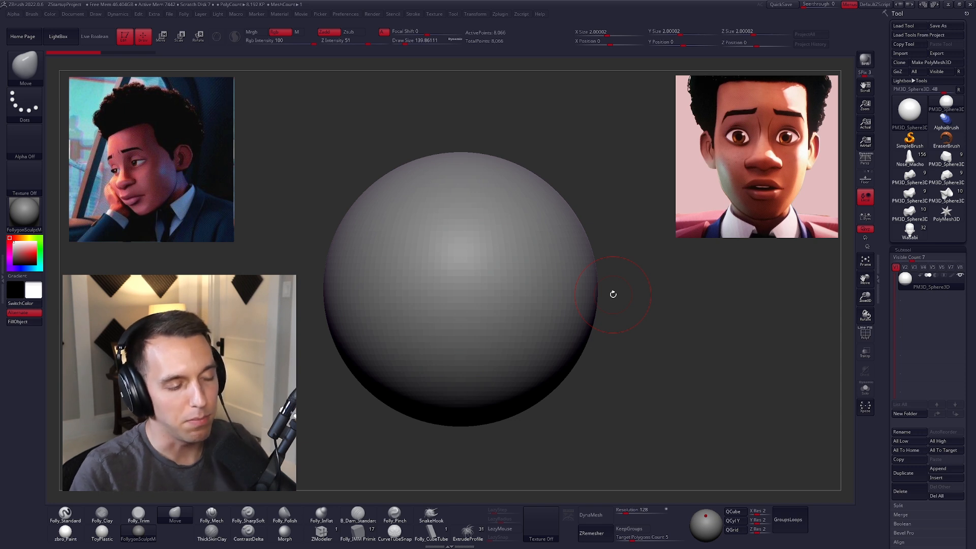
# Set the Draw Size to about 149 on the sphere and choose SelectLasso as the selection brush
pyautogui.moveTo(634, 346)
pyautogui.keyDown('alt'); pyautogui.mouseDown()
pyautogui.moveTo(628, 340)
pyautogui.moveTo(651, 342)
pyautogui.moveTo(635, 351)
pyautogui.mouseUp(); pyautogui.keyUp('alt')
pyautogui.press('space')
pyautogui.moveTo(640, 302); pyautogui.dragTo(642, 303)
pyautogui.hotkey('ctrl', 'shift', 'f')
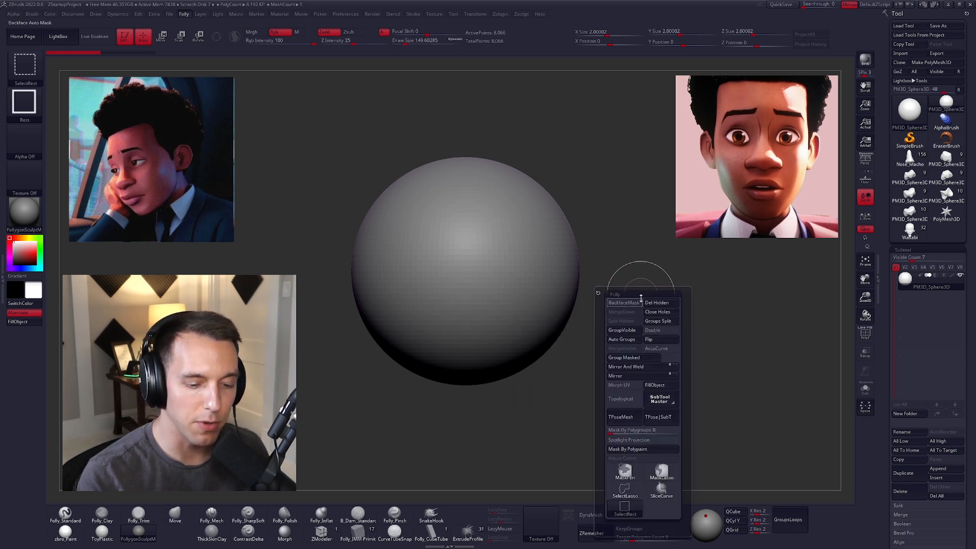
pyautogui.hotkey('ctrl', 'shift', 'f')
pyautogui.keyDown('ctrl'); pyautogui.keyDown('shift'); pyautogui.click(641, 468); pyautogui.keyUp('shift'); pyautogui.keyUp('ctrl')
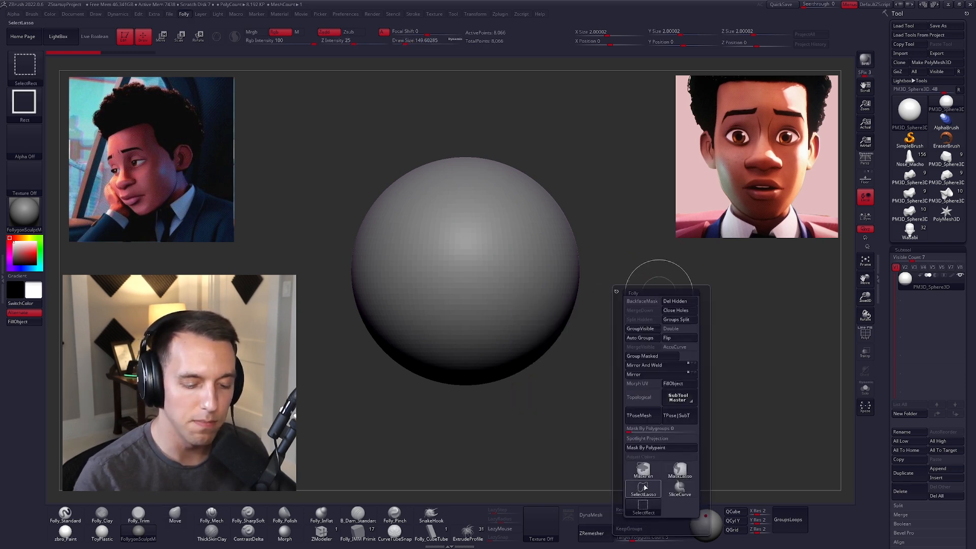
# Set the Move brush's Draw Size to about 160 for shaping the sphere
pyautogui.keyDown('alt'); pyautogui.moveTo(627, 366); pyautogui.dragTo(611, 359); pyautogui.keyUp('alt')
pyautogui.press('space')
pyautogui.keyDown('alt'); pyautogui.moveTo(608, 306); pyautogui.dragTo(617, 307); pyautogui.keyUp('alt')
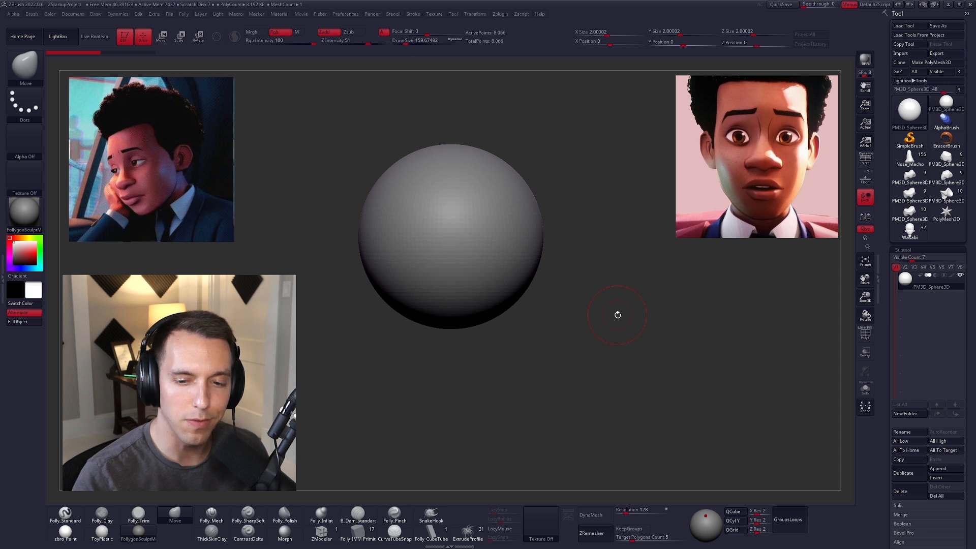
# Duplicate the sphere so there are two sphere subtools
pyautogui.moveTo(888, 329); pyautogui.dragTo(886, 260)
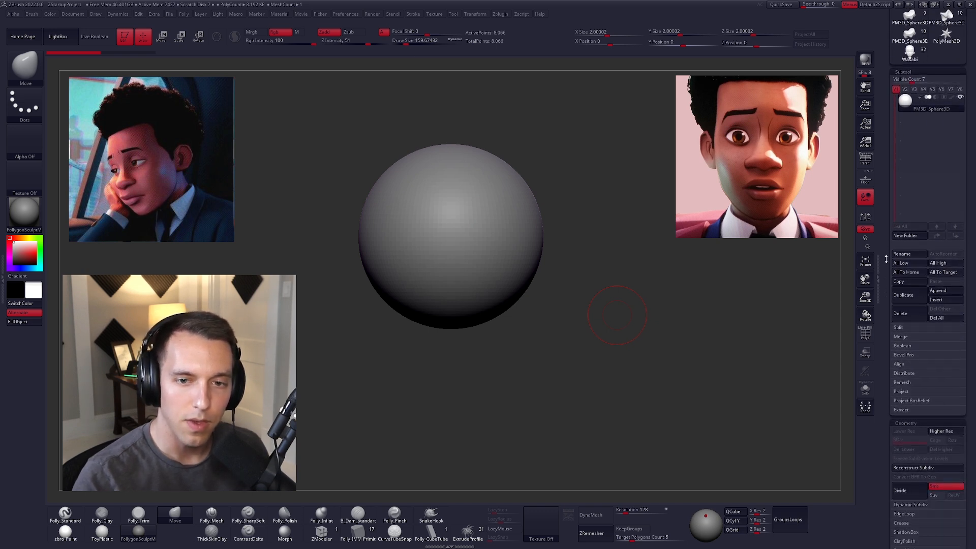
pyautogui.click(912, 305)
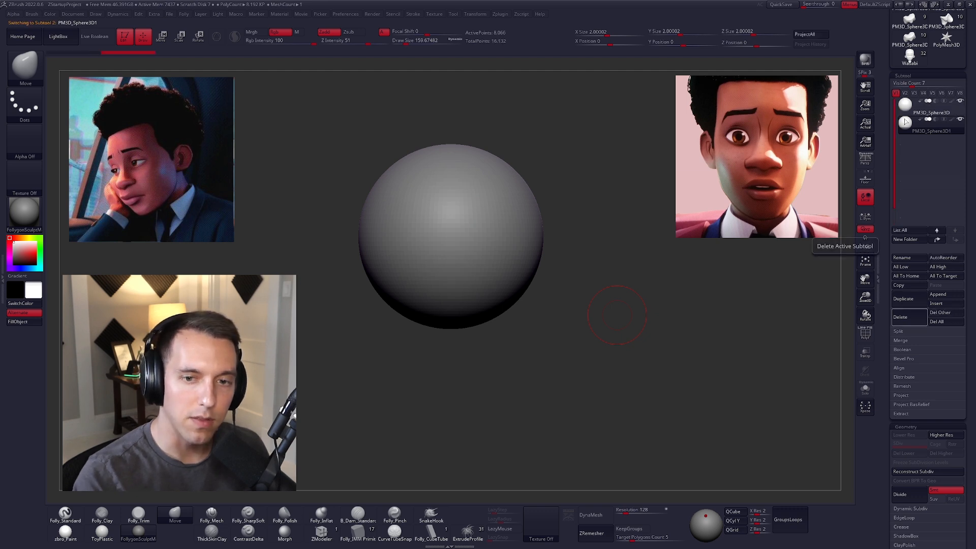
pyautogui.click(906, 121)
pyautogui.hotkey('ctrl', 'z')
# Isolate the original sphere and flatten both of its sides with the Transpose line to an X Size of about 1.48
pyautogui.click(866, 389)
pyautogui.keyDown('alt'); pyautogui.moveTo(544, 282); pyautogui.dragTo(548, 291); pyautogui.keyUp('alt')
pyautogui.press('w')
pyautogui.moveTo(523, 253); pyautogui.dragTo(568, 253)
pyautogui.click(520, 255)
pyautogui.press('q')
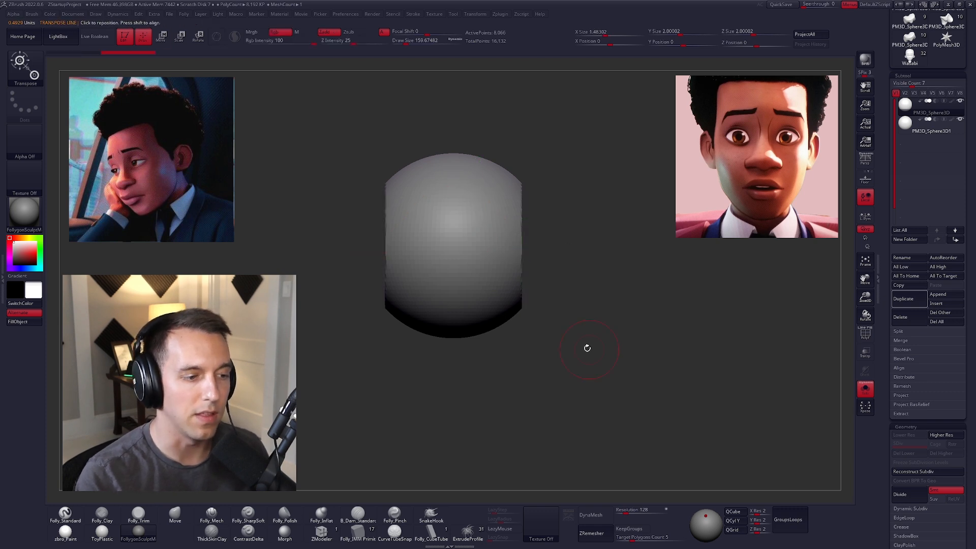
# Set the Draw Size to about 252 and examine the flattened skull shape with perspective on and off
pyautogui.press('space')
pyautogui.moveTo(623, 359)
pyautogui.mouseDown()
pyautogui.moveTo(579, 367)
pyautogui.moveTo(591, 371)
pyautogui.mouseUp()
pyautogui.click(865, 160)
pyautogui.moveTo(621, 331); pyautogui.dragTo(669, 294)
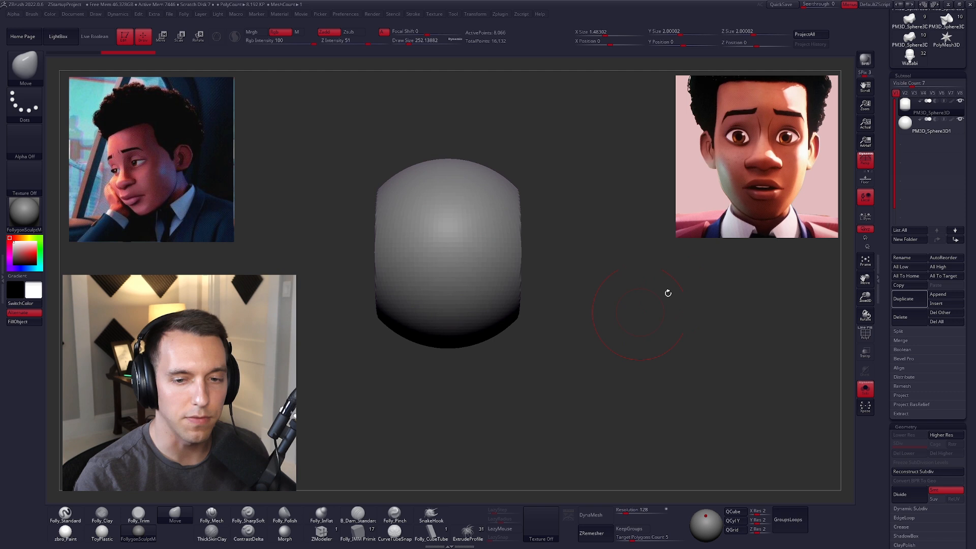
pyautogui.click(868, 165)
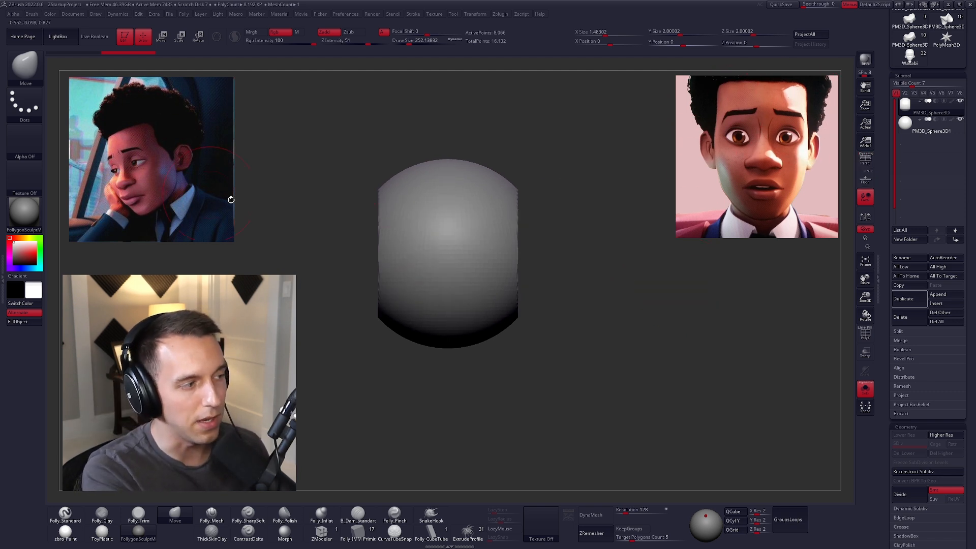
pyautogui.moveTo(617, 377); pyautogui.dragTo(603, 380)
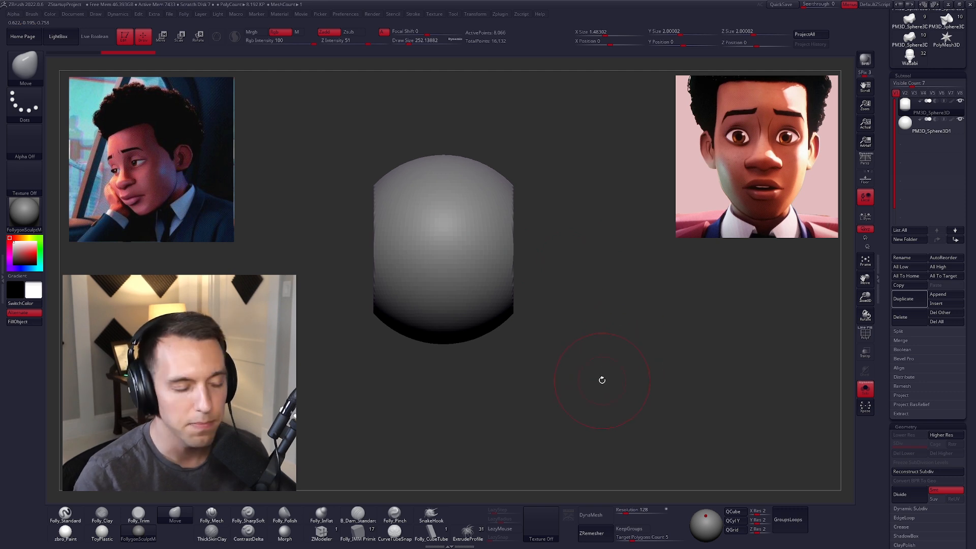
pyautogui.moveTo(638, 367); pyautogui.dragTo(582, 332)
# Select the duplicate sphere and move it straight down below the skull as the base of the jaw
pyautogui.click(929, 124)
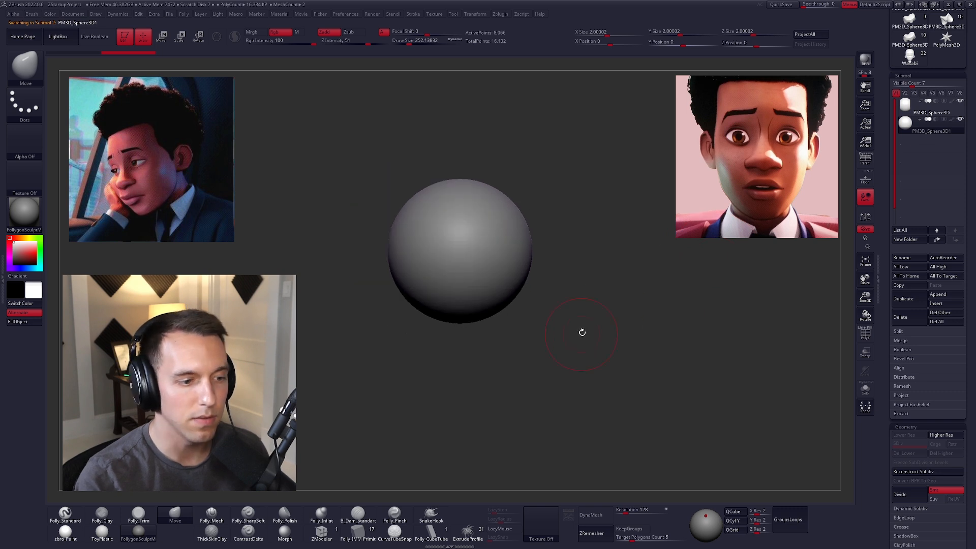
pyautogui.press('w')
pyautogui.keyDown('shift'); pyautogui.moveTo(516, 232); pyautogui.dragTo(515, 302); pyautogui.keyUp('shift')
pyautogui.keyDown('shift'); pyautogui.moveTo(515, 268); pyautogui.dragTo(522, 344); pyautogui.keyUp('shift')
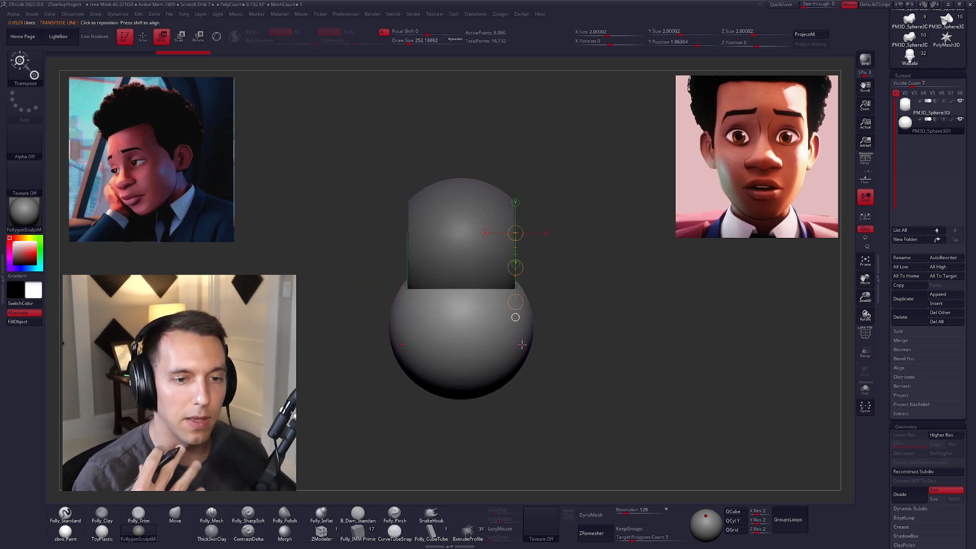
pyautogui.press('q')
# Set the Draw Size to about 350 and shift the jaw sphere forward under the skull in side view
pyautogui.press('s')
pyautogui.click(560, 297)
pyautogui.press('space')
pyautogui.click(534, 319)
pyautogui.keyDown('shift'); pyautogui.moveTo(560, 351); pyautogui.dragTo(605, 384); pyautogui.keyUp('shift')
pyautogui.keyDown('alt'); pyautogui.moveTo(605, 384); pyautogui.dragTo(563, 375); pyautogui.keyUp('alt')
pyautogui.press('w')
pyautogui.moveTo(537, 328)
pyautogui.keyDown('shift'); pyautogui.mouseDown()
pyautogui.moveTo(609, 329)
pyautogui.moveTo(552, 318)
pyautogui.mouseUp(); pyautogui.keyUp('shift')
pyautogui.press('q')
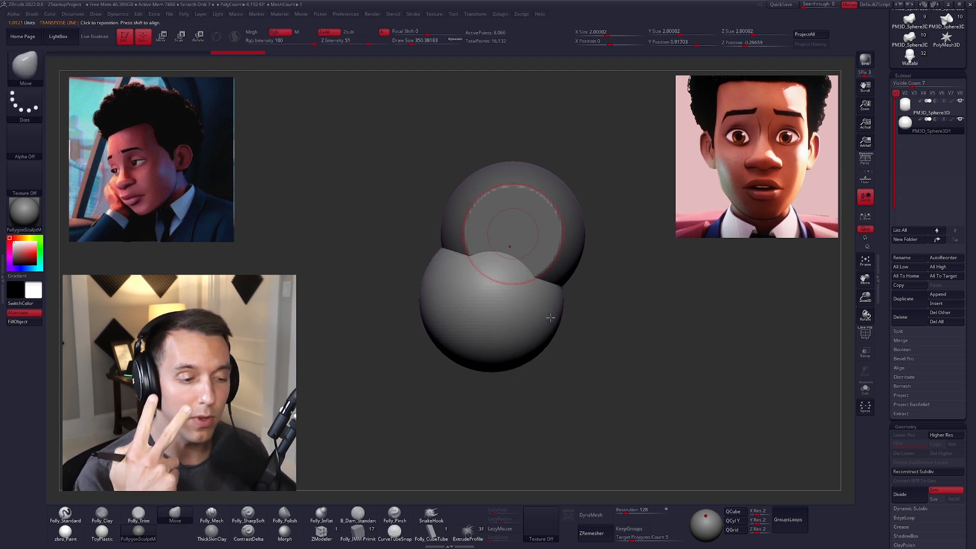
# Flatten the back half of the jaw sphere vertically with the Transpose line and raise the Draw Size to about 537
pyautogui.press('w')
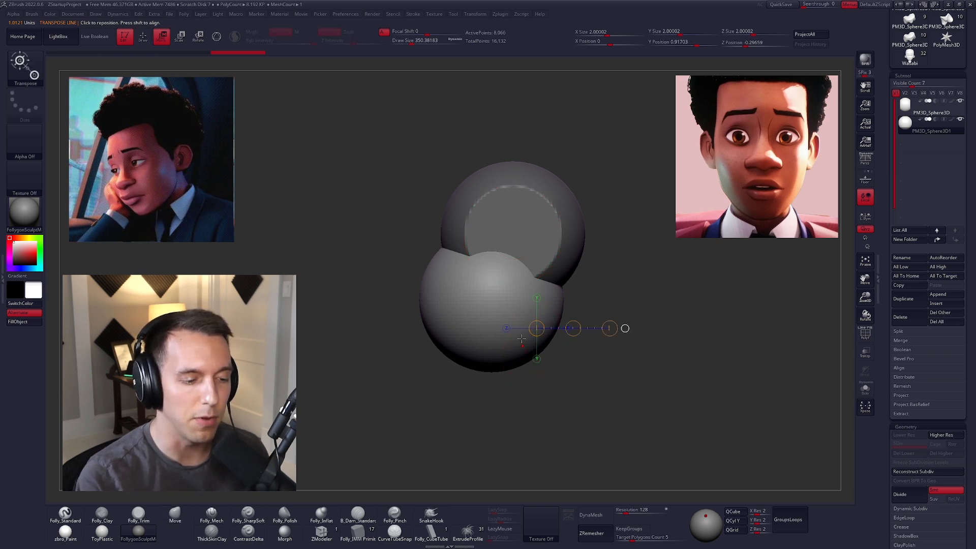
pyautogui.keyDown('shift'); pyautogui.moveTo(503, 310); pyautogui.dragTo(583, 311); pyautogui.keyUp('shift')
pyautogui.moveTo(503, 310); pyautogui.dragTo(510, 432, button='right')
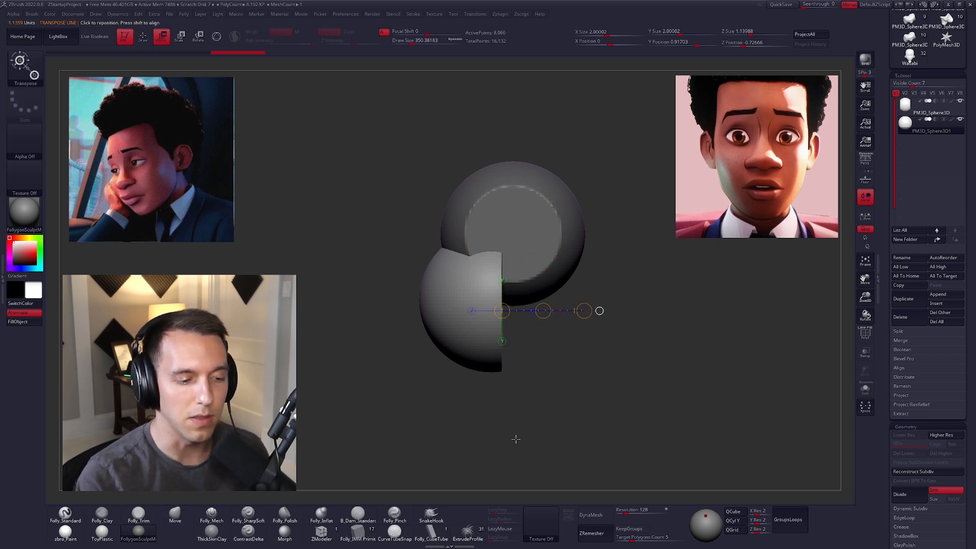
pyautogui.press('q')
pyautogui.press(']')
pyautogui.keyDown('alt'); pyautogui.moveTo(544, 345); pyautogui.dragTo(507, 343); pyautogui.keyUp('alt')
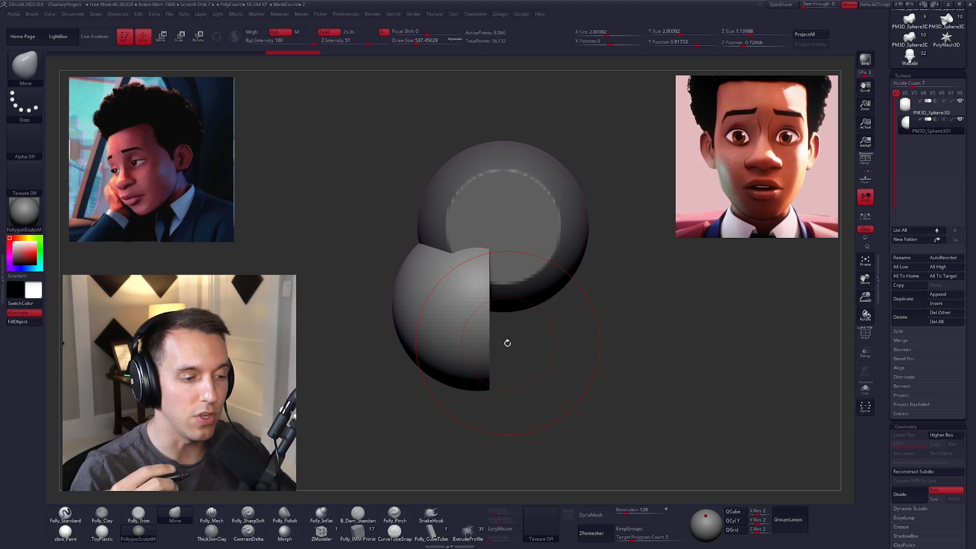
# Set the Draw Size to about 764 and reshape the jaw's lower front in side view with the Move brush
pyautogui.keyDown('alt'); pyautogui.moveTo(500, 304); pyautogui.dragTo(544, 302, button='right'); pyautogui.keyUp('alt')
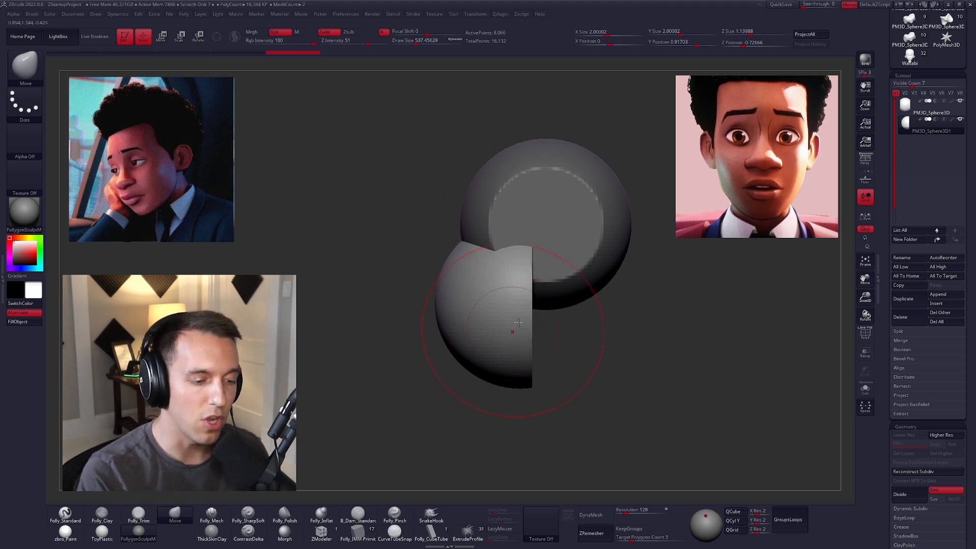
pyautogui.moveTo(532, 371)
pyautogui.mouseDown(button='right')
pyautogui.moveTo(569, 371)
pyautogui.moveTo(540, 370)
pyautogui.mouseUp(button='right')
pyautogui.press('s')
pyautogui.moveTo(495, 291); pyautogui.dragTo(501, 291)
pyautogui.moveTo(458, 359)
pyautogui.mouseDown()
pyautogui.moveTo(449, 376)
pyautogui.moveTo(469, 381)
pyautogui.moveTo(523, 377)
pyautogui.moveTo(527, 362)
pyautogui.mouseUp()
pyautogui.moveTo(556, 360)
pyautogui.mouseDown(button='right')
pyautogui.moveTo(473, 358)
pyautogui.moveTo(574, 362)
pyautogui.moveTo(557, 367)
pyautogui.mouseUp(button='right')
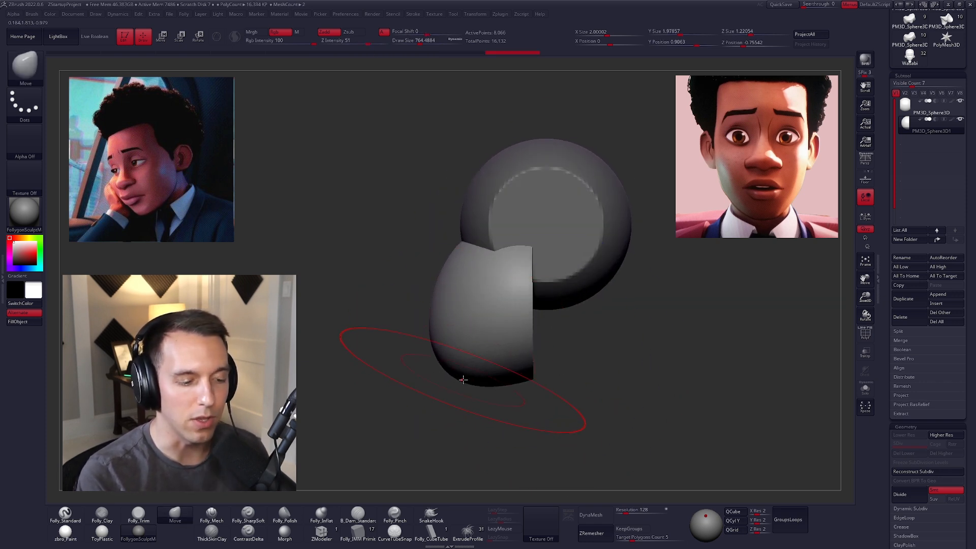
pyautogui.press('w')
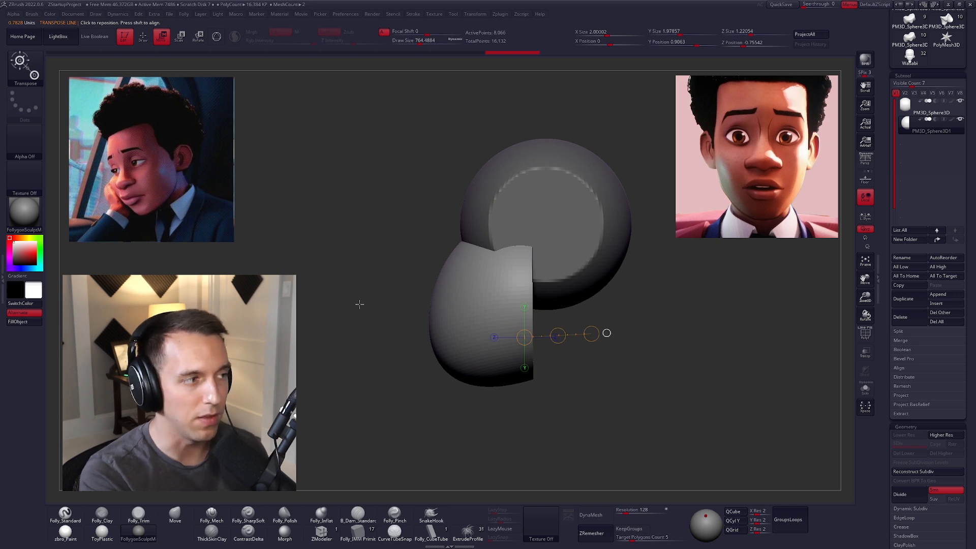
pyautogui.keyDown('shift'); pyautogui.moveTo(517, 338); pyautogui.dragTo(576, 352); pyautogui.keyUp('shift')
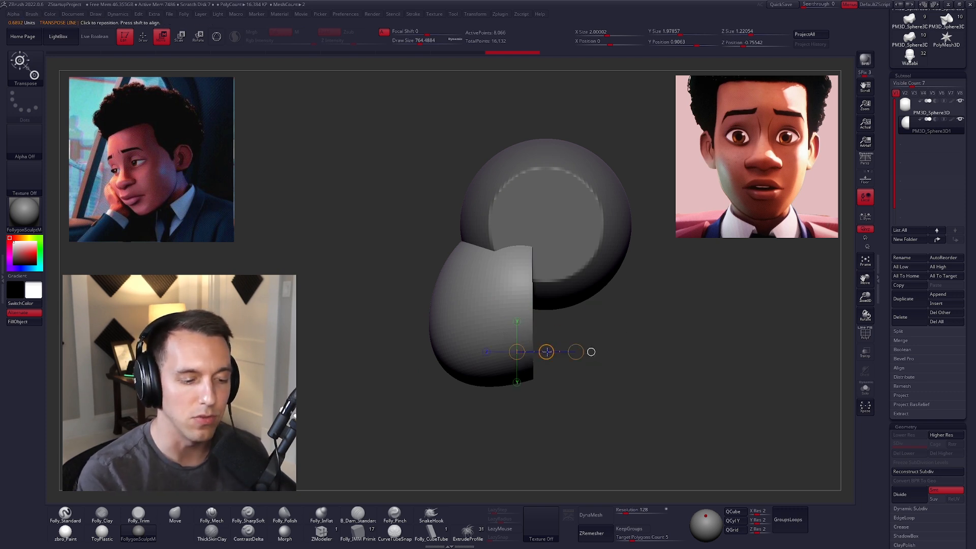
pyautogui.click(518, 352)
pyautogui.hotkey('ctrl', 'z')
pyautogui.hotkey('ctrl', 'z')
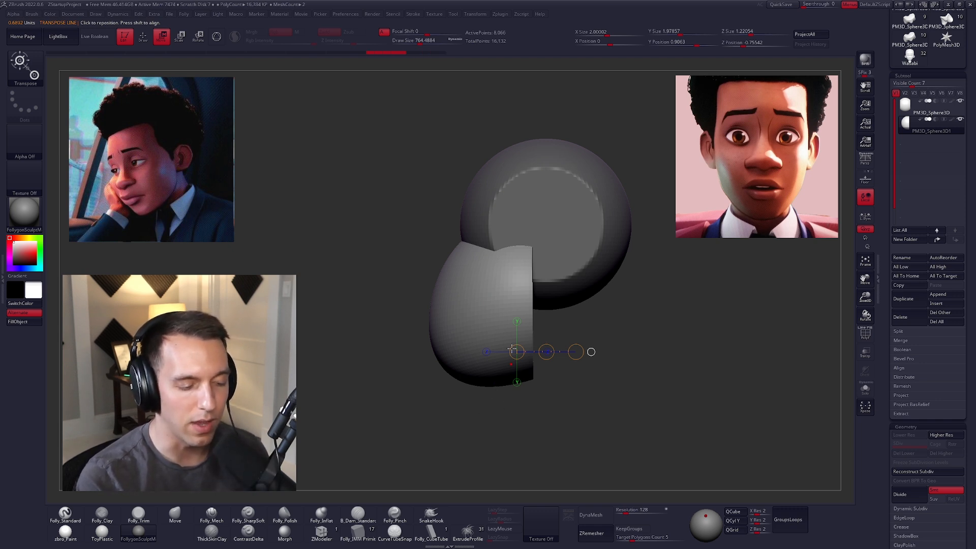
# Narrow the jaw's sides to an X Size of about 1.62 and pull the chin down with the Move brush
pyautogui.press('q')
pyautogui.moveTo(468, 368); pyautogui.dragTo(467, 378)
pyautogui.keyDown('shift'); pyautogui.moveTo(464, 378); pyautogui.dragTo(503, 368, button='right'); pyautogui.keyUp('shift')
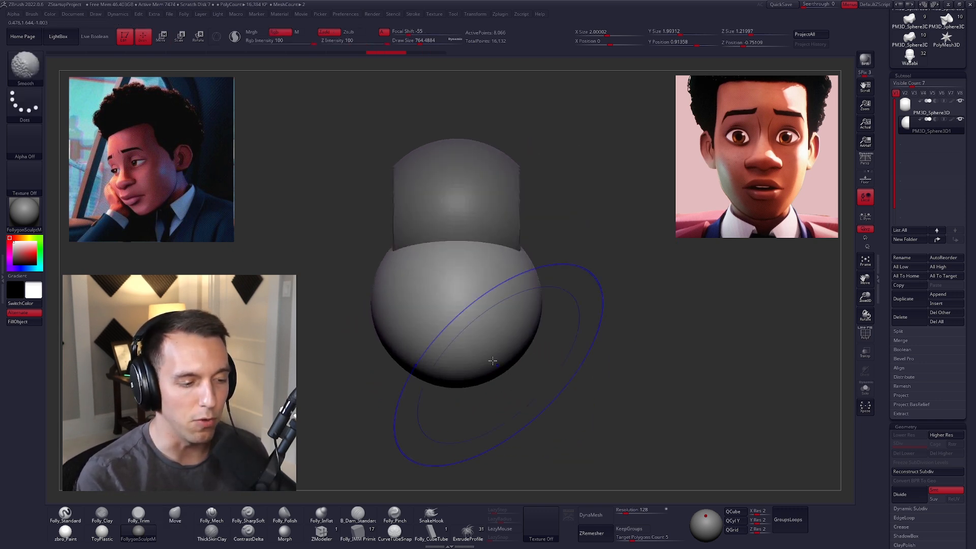
pyautogui.moveTo(533, 304); pyautogui.dragTo(518, 315)
pyautogui.keyDown('alt'); pyautogui.moveTo(508, 347); pyautogui.dragTo(529, 326, button='right'); pyautogui.keyUp('alt')
pyautogui.moveTo(530, 327); pyautogui.dragTo(531, 338)
pyautogui.moveTo(532, 340); pyautogui.dragTo(504, 359, button='right')
# Carve flat planes along the jaw's side and lower edge with the Folly_Mech brush at a Draw Size of about 465
pyautogui.press('5')
pyautogui.press('space')
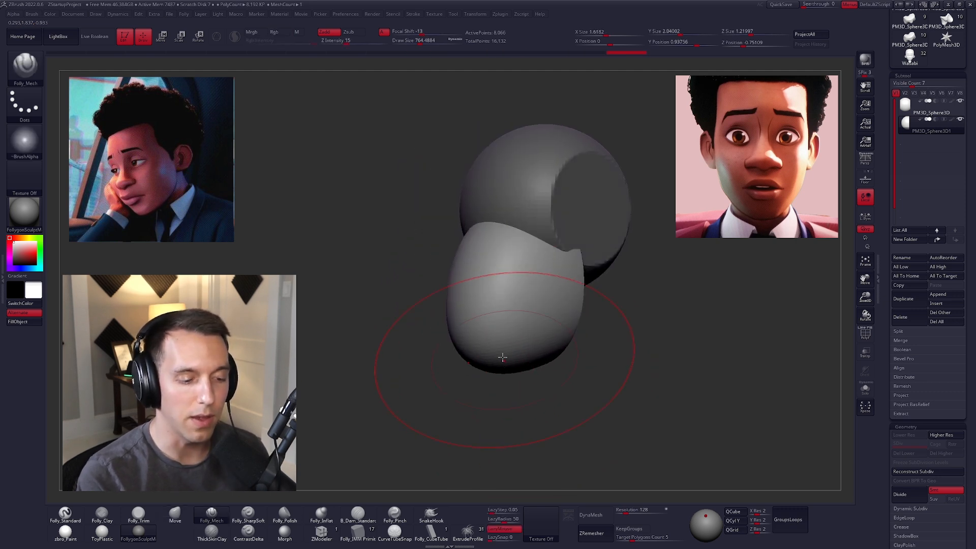
pyautogui.moveTo(523, 338); pyautogui.dragTo(516, 338)
pyautogui.keyDown('alt'); pyautogui.moveTo(509, 357); pyautogui.dragTo(479, 349, button='right'); pyautogui.keyUp('alt')
pyautogui.press('space')
pyautogui.moveTo(479, 348); pyautogui.dragTo(561, 329)
pyautogui.moveTo(562, 332); pyautogui.dragTo(484, 353, button='right')
pyautogui.moveTo(482, 354); pyautogui.dragTo(562, 333)
pyautogui.moveTo(484, 360); pyautogui.dragTo(562, 357, button='right')
pyautogui.moveTo(444, 370); pyautogui.dragTo(544, 338)
pyautogui.moveTo(560, 364); pyautogui.dragTo(484, 379, button='right')
pyautogui.moveTo(450, 364); pyautogui.dragTo(555, 331)
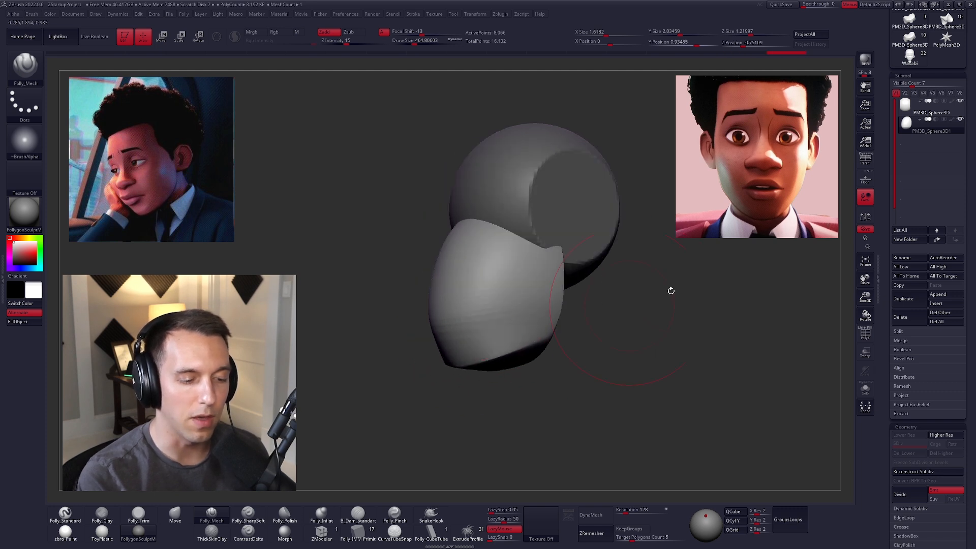
pyautogui.keyDown('shift'); pyautogui.moveTo(726, 275); pyautogui.dragTo(676, 278, button='right'); pyautogui.keyUp('shift')
# Switch to the Move brush and push in the jaw's front profile and chin
pyautogui.press('space')
pyautogui.moveTo(529, 340); pyautogui.dragTo(547, 355)
pyautogui.press('b')
pyautogui.press('m')
pyautogui.press('v')
pyautogui.moveTo(457, 298); pyautogui.dragTo(468, 286)
pyautogui.moveTo(484, 360); pyautogui.dragTo(473, 361)
pyautogui.moveTo(457, 309); pyautogui.dragTo(471, 306)
# Refine the jaw's front and upper rear corner with the Move brush, setting the Draw Size to about 519
pyautogui.press('space')
pyautogui.moveTo(461, 340)
pyautogui.keyDown('shift'); pyautogui.mouseDown()
pyautogui.moveTo(463, 289)
pyautogui.moveTo(477, 275)
pyautogui.mouseUp(); pyautogui.keyUp('shift')
pyautogui.press('space')
pyautogui.moveTo(552, 285); pyautogui.dragTo(554, 283)
pyautogui.moveTo(555, 241); pyautogui.dragTo(562, 243)
pyautogui.moveTo(606, 327)
pyautogui.mouseDown()
pyautogui.moveTo(611, 339)
pyautogui.moveTo(603, 336)
pyautogui.mouseUp()
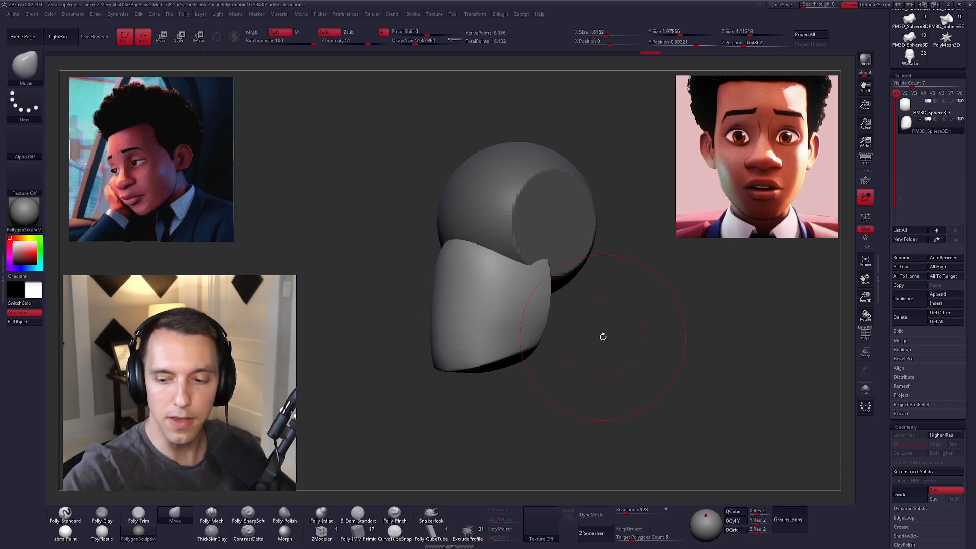
# Set the Draw Size to about 366 and examine the skull and jaw proportions from the front
pyautogui.moveTo(567, 366)
pyautogui.mouseDown()
pyautogui.moveTo(616, 366)
pyautogui.moveTo(600, 338)
pyautogui.mouseUp()
pyautogui.press('[')
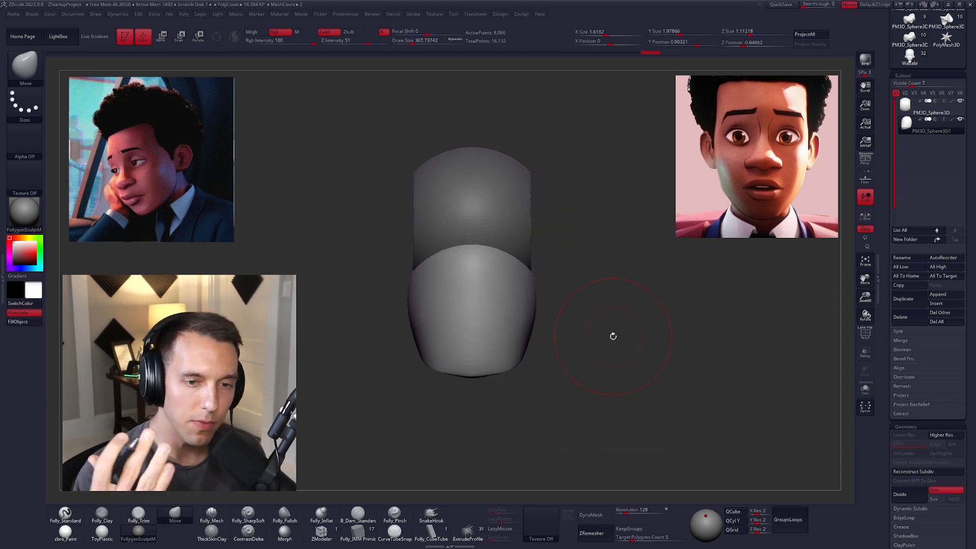
pyautogui.moveTo(613, 333)
pyautogui.mouseDown()
pyautogui.moveTo(597, 350)
pyautogui.moveTo(608, 349)
pyautogui.mouseUp()
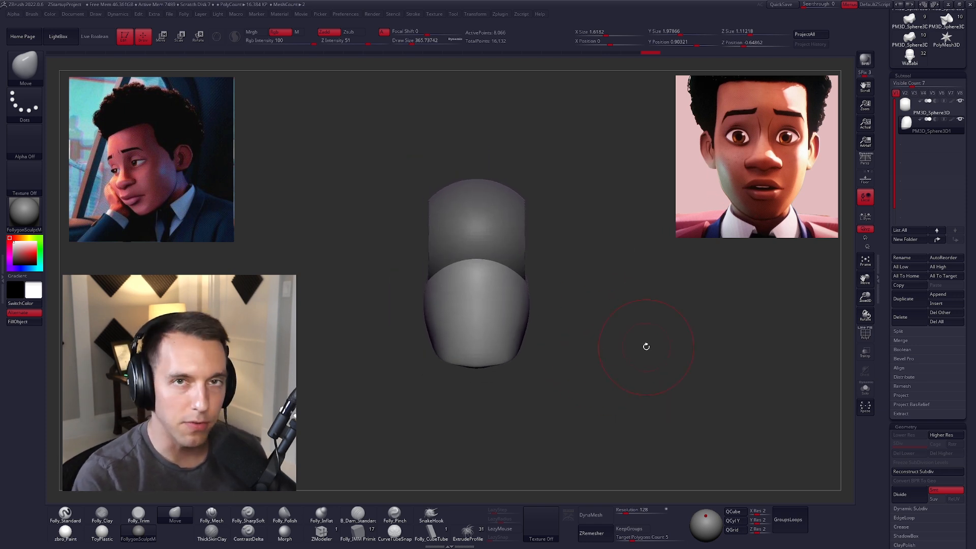
pyautogui.moveTo(644, 350); pyautogui.dragTo(581, 338)
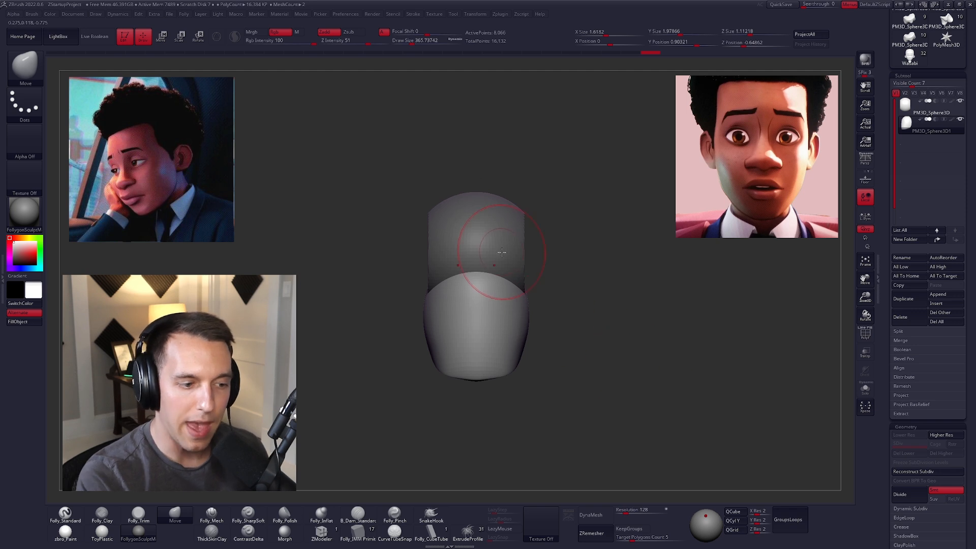
pyautogui.moveTo(509, 262)
pyautogui.keyDown('ctrl'); pyautogui.mouseDown()
pyautogui.moveTo(486, 290)
pyautogui.moveTo(515, 274)
pyautogui.moveTo(436, 270)
pyautogui.moveTo(523, 281)
pyautogui.mouseUp(); pyautogui.keyUp('ctrl')
pyautogui.hotkey('ctrl', 'z')
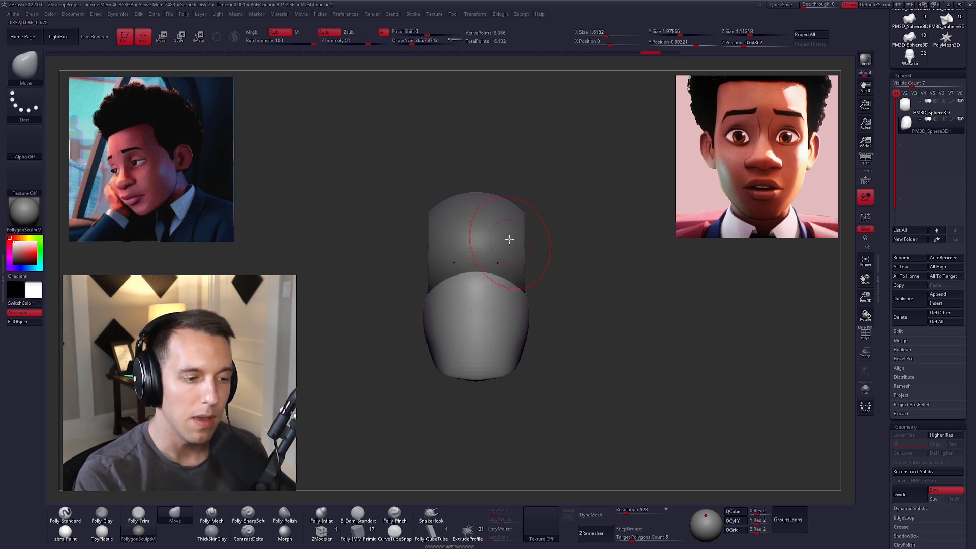
pyautogui.keyDown('alt'); pyautogui.click(508, 250); pyautogui.keyUp('alt')
pyautogui.keyDown('alt'); pyautogui.click(502, 310); pyautogui.keyUp('alt')
pyautogui.keyDown('alt'); pyautogui.moveTo(615, 371); pyautogui.dragTo(628, 382); pyautogui.keyUp('alt')
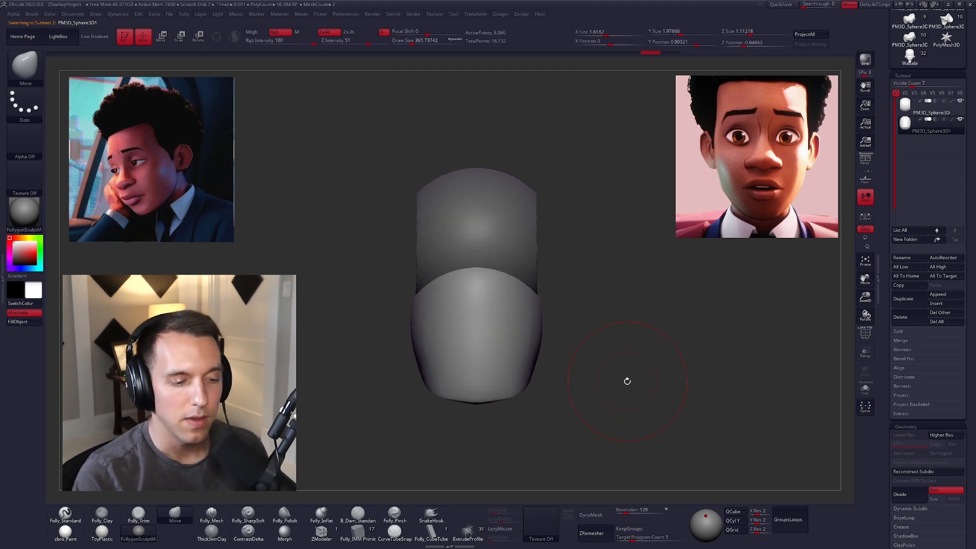
# Select the skull, mark its eye area with a lasso mask and clear the mask again
pyautogui.keyDown('alt'); pyautogui.click(517, 256); pyautogui.keyUp('alt')
pyautogui.moveTo(470, 246)
pyautogui.keyDown('ctrl'); pyautogui.mouseDown()
pyautogui.moveTo(414, 281)
pyautogui.moveTo(555, 274)
pyautogui.moveTo(539, 259)
pyautogui.mouseUp(); pyautogui.keyUp('ctrl')
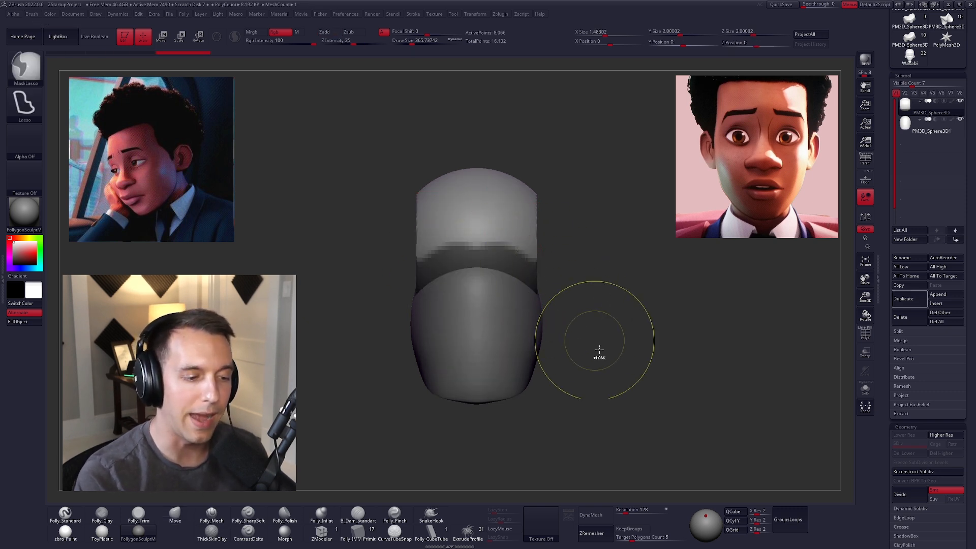
pyautogui.keyDown('ctrl'); pyautogui.moveTo(599, 350); pyautogui.dragTo(622, 365); pyautogui.keyUp('ctrl')
pyautogui.keyDown('alt'); pyautogui.moveTo(580, 331); pyautogui.dragTo(593, 337); pyautogui.keyUp('alt')
# Carve a flat eye-socket band across the skull's lower front with the Folly_Mech brush at a Draw Size of about 292
pyautogui.press('5')
pyautogui.press('space')
pyautogui.click(503, 258)
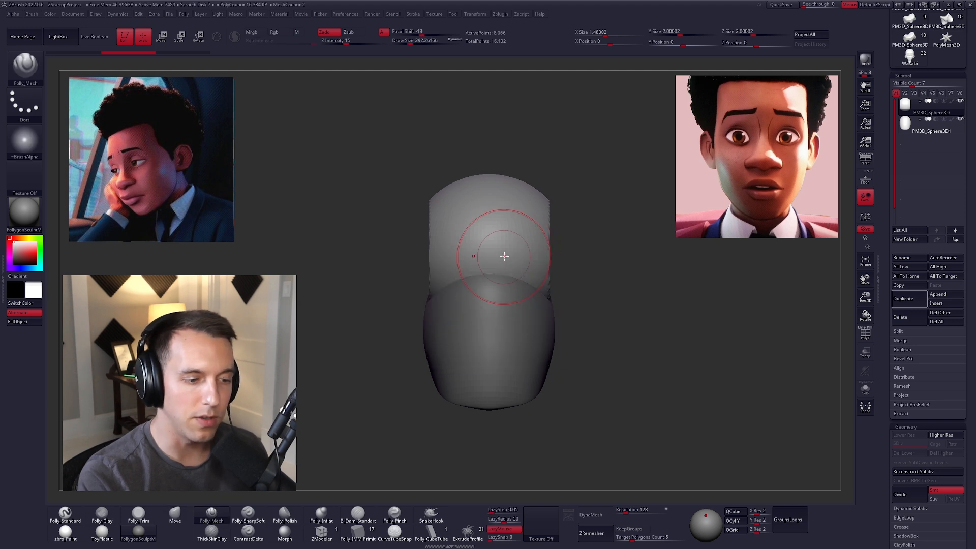
pyautogui.moveTo(501, 250); pyautogui.dragTo(558, 276)
pyautogui.moveTo(456, 252)
pyautogui.mouseDown()
pyautogui.moveTo(550, 269)
pyautogui.moveTo(530, 255)
pyautogui.mouseUp()
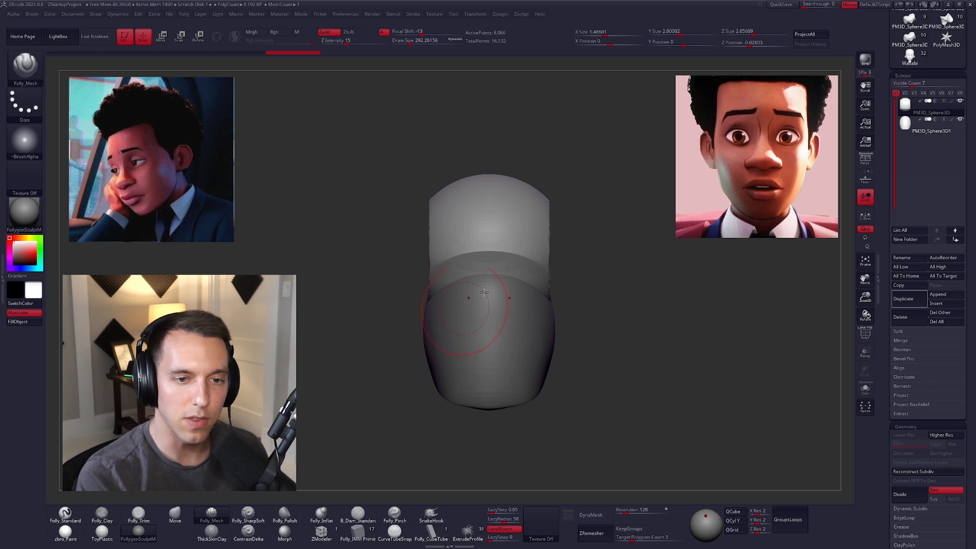
# Adjust and smooth the ends of the brow edge above the eye-socket band with the Move brush
pyautogui.press('b')
pyautogui.press('m')
pyautogui.press('v')
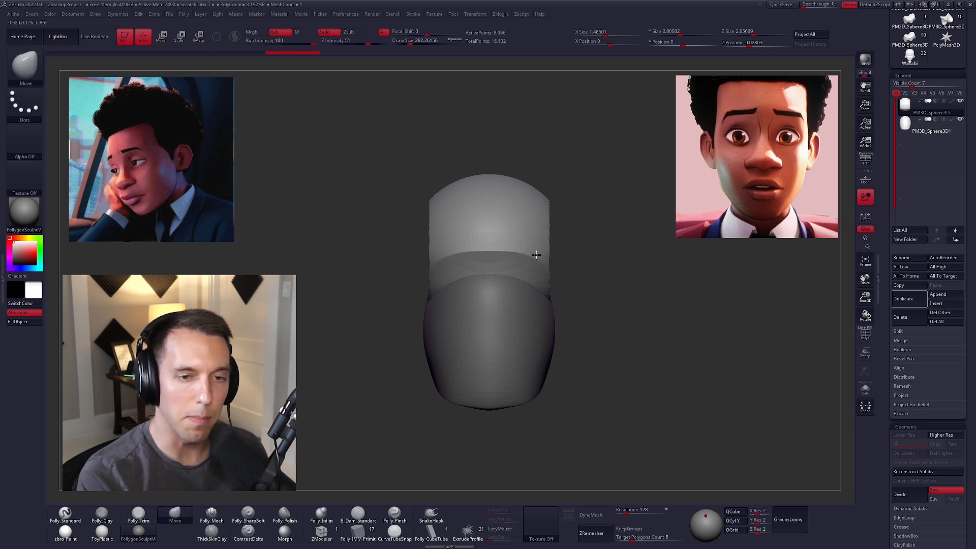
pyautogui.moveTo(422, 254); pyautogui.dragTo(461, 253, button='right')
pyautogui.keyDown('shift'); pyautogui.moveTo(447, 258); pyautogui.dragTo(461, 255); pyautogui.keyUp('shift')
pyautogui.moveTo(496, 322); pyautogui.dragTo(502, 316, button='right')
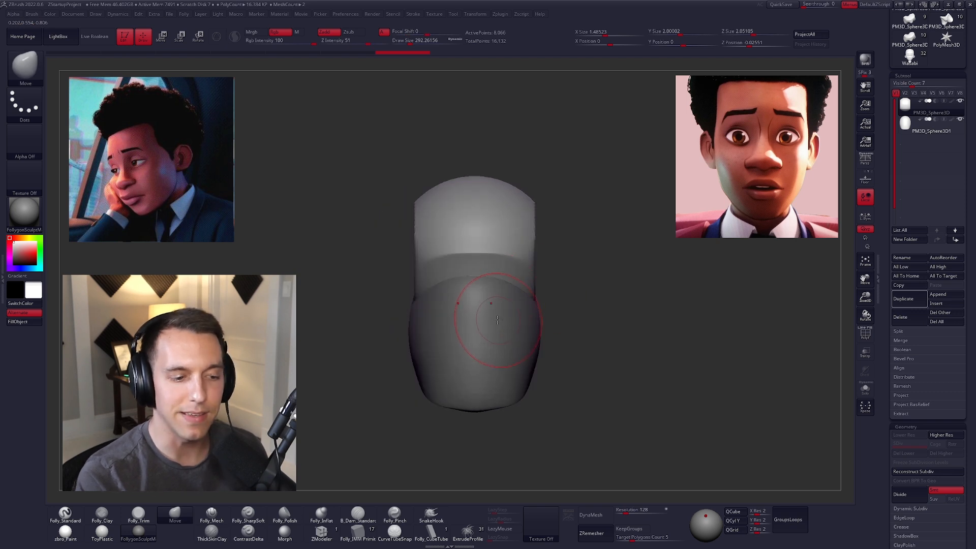
# Select the jaw and flatten its upper front toward the cheek with the Folly_Mech brush
pyautogui.keyDown('alt'); pyautogui.click(481, 332); pyautogui.keyUp('alt')
pyautogui.press('5')
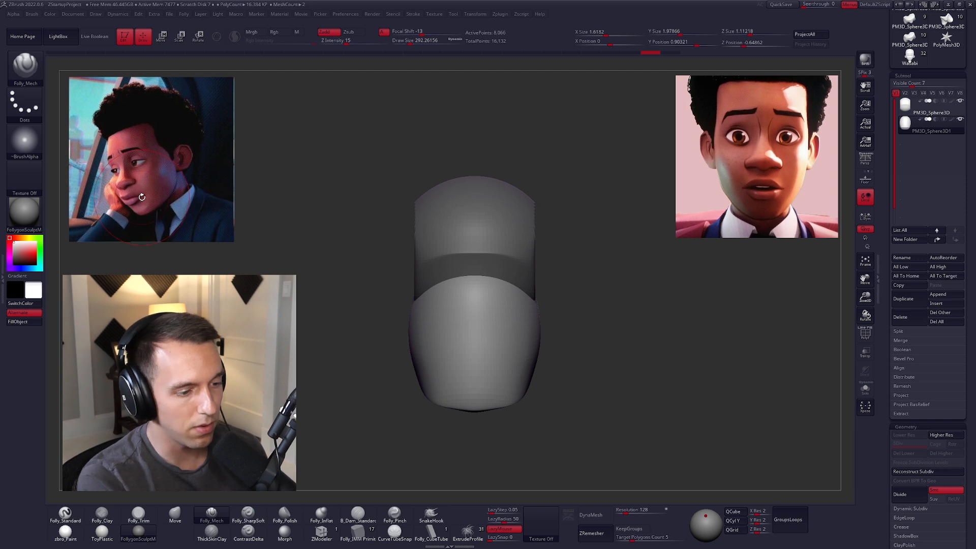
pyautogui.moveTo(562, 333); pyautogui.dragTo(504, 328, button='right')
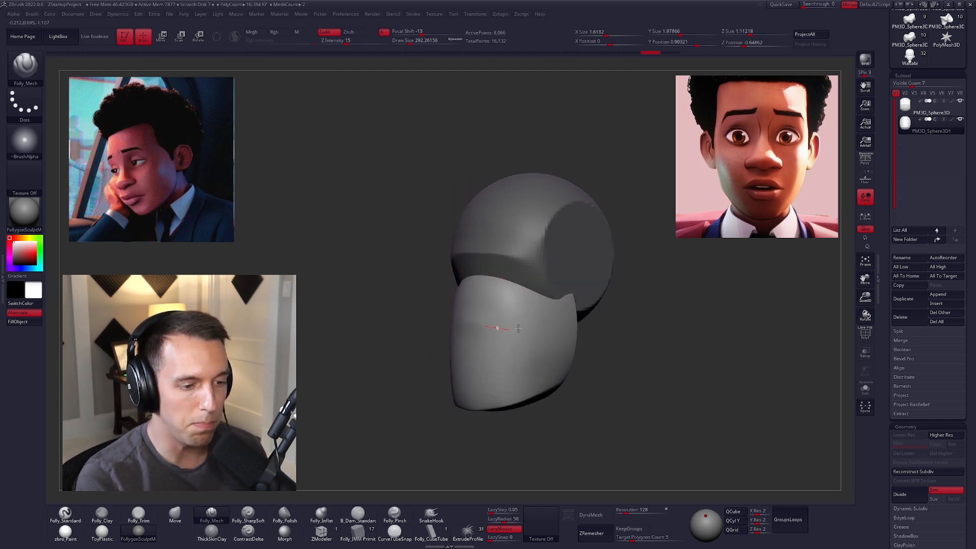
pyautogui.moveTo(447, 324); pyautogui.dragTo(565, 255)
pyautogui.press('space')
pyautogui.moveTo(504, 320); pyautogui.dragTo(509, 320)
pyautogui.moveTo(458, 305)
pyautogui.keyDown('shift'); pyautogui.mouseDown(button='right')
pyautogui.moveTo(494, 291)
pyautogui.moveTo(549, 294)
pyautogui.mouseUp(button='right'); pyautogui.keyUp('shift')
# Switch to the Move brush and push down the jaw's upper front edge below the eye sockets
pyautogui.press('b')
pyautogui.press('m')
pyautogui.press('v')
pyautogui.moveTo(480, 281); pyautogui.dragTo(484, 298)
pyautogui.keyDown('shift'); pyautogui.moveTo(488, 300); pyautogui.dragTo(495, 300, button='right'); pyautogui.keyUp('shift')
pyautogui.moveTo(485, 286); pyautogui.dragTo(490, 315)
pyautogui.moveTo(491, 315); pyautogui.dragTo(462, 317, button='right')
pyautogui.moveTo(483, 351)
pyautogui.keyDown('shift'); pyautogui.mouseDown()
pyautogui.moveTo(516, 377)
pyautogui.moveTo(529, 361)
pyautogui.mouseUp(); pyautogui.keyUp('shift')
# Carve a sharp cheek plane across the jaw's upper front with the Folly_Mech brush, setting the Draw Size to about 306
pyautogui.press('5')
pyautogui.moveTo(448, 301)
pyautogui.mouseDown()
pyautogui.moveTo(459, 314)
pyautogui.moveTo(539, 326)
pyautogui.mouseUp()
pyautogui.moveTo(500, 356)
pyautogui.keyDown('shift'); pyautogui.mouseDown()
pyautogui.moveTo(570, 352)
pyautogui.moveTo(570, 342)
pyautogui.mouseUp(); pyautogui.keyUp('shift')
pyautogui.press('space')
pyautogui.moveTo(596, 326); pyautogui.dragTo(535, 335, button='right')
pyautogui.press('space')
pyautogui.moveTo(558, 316); pyautogui.dragTo(544, 316)
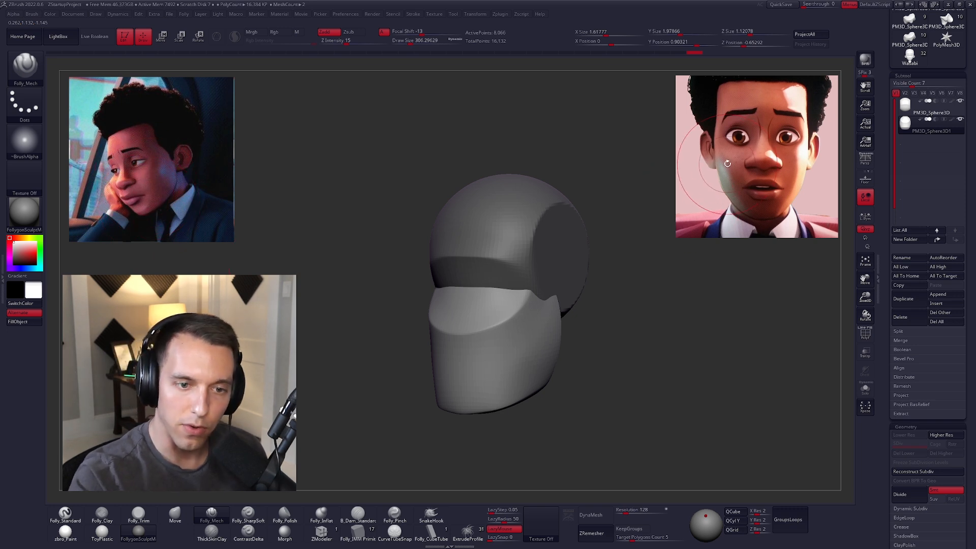
pyautogui.press('ctrl')
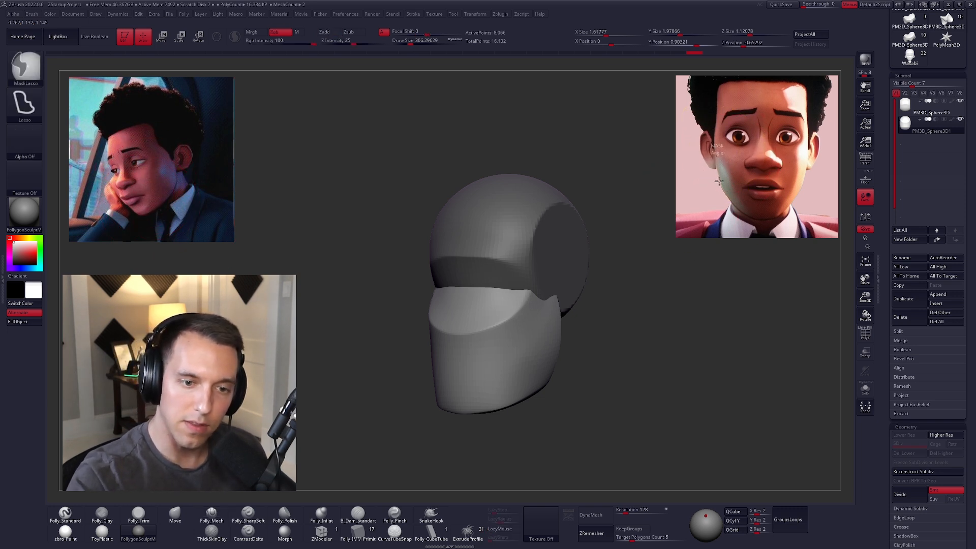
pyautogui.keyDown('ctrl'); pyautogui.moveTo(718, 181); pyautogui.dragTo(745, 215); pyautogui.keyUp('ctrl')
pyautogui.keyDown('ctrl'); pyautogui.moveTo(728, 162); pyautogui.dragTo(729, 164); pyautogui.keyUp('ctrl')
pyautogui.keyDown('alt'); pyautogui.moveTo(553, 366); pyautogui.dragTo(558, 311); pyautogui.keyUp('alt')
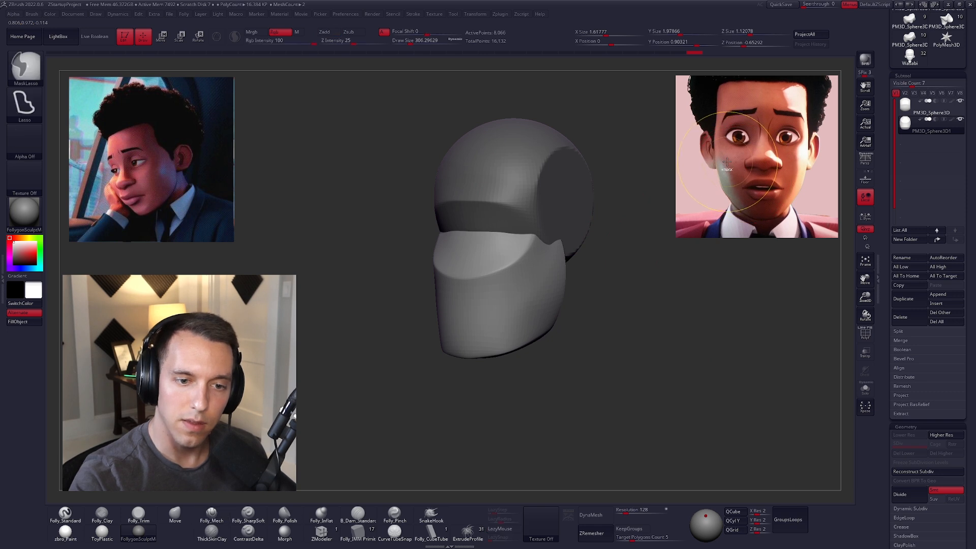
pyautogui.keyDown('ctrl'); pyautogui.moveTo(727, 161); pyautogui.dragTo(715, 150); pyautogui.keyUp('ctrl')
pyautogui.keyDown('ctrl'); pyautogui.moveTo(721, 190); pyautogui.dragTo(746, 216); pyautogui.keyUp('ctrl')
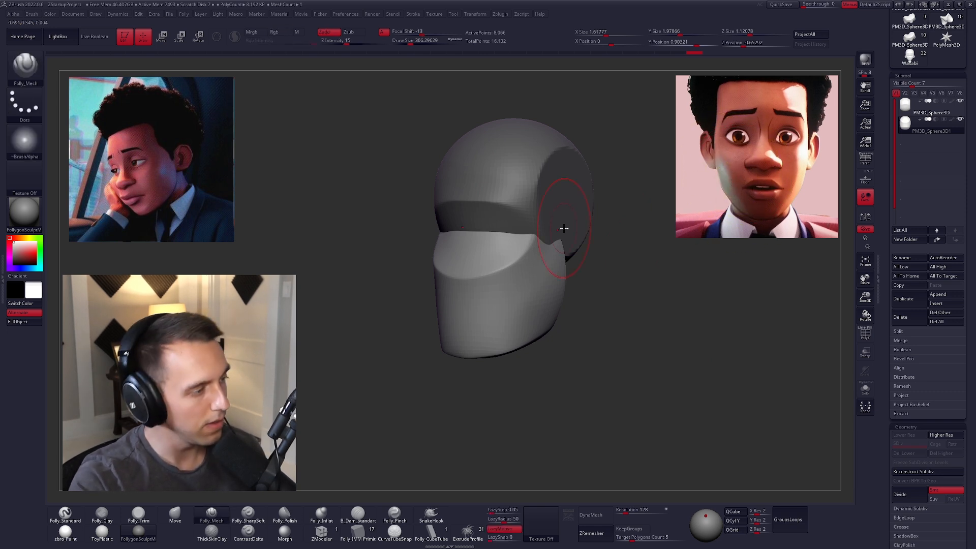
# Flatten the front of the jaw into a distinct plane with the Folly_Mech brush and smooth its surface toward the chin
pyautogui.moveTo(510, 302)
pyautogui.mouseDown()
pyautogui.moveTo(498, 284)
pyautogui.moveTo(504, 377)
pyautogui.moveTo(501, 287)
pyautogui.moveTo(490, 296)
pyautogui.moveTo(531, 275)
pyautogui.moveTo(502, 277)
pyautogui.mouseUp()
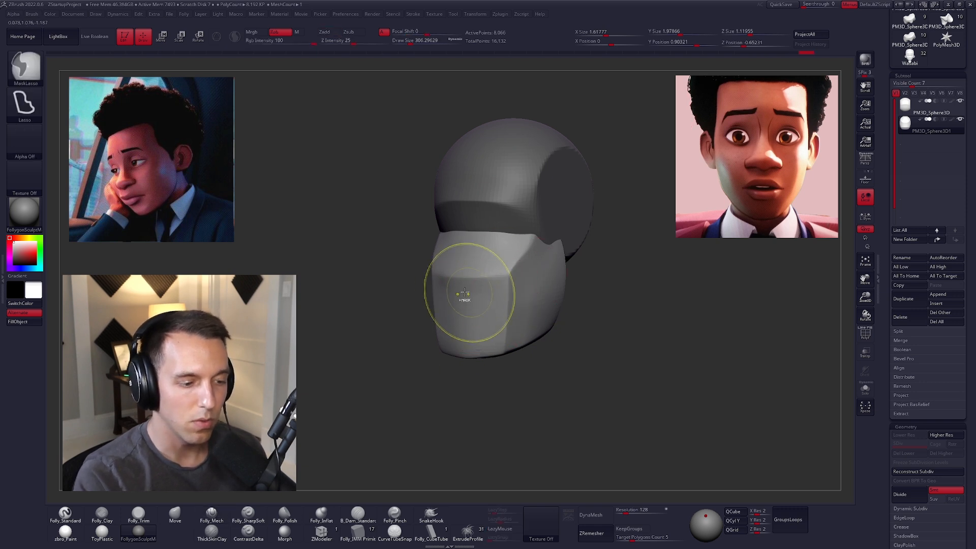
pyautogui.press('space')
pyautogui.moveTo(482, 298); pyautogui.dragTo(472, 298)
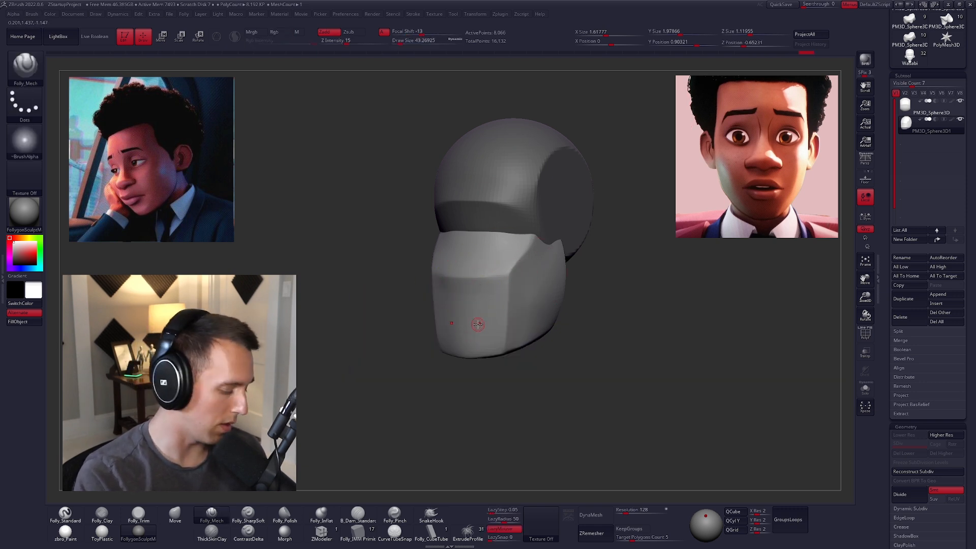
pyautogui.press('shift')
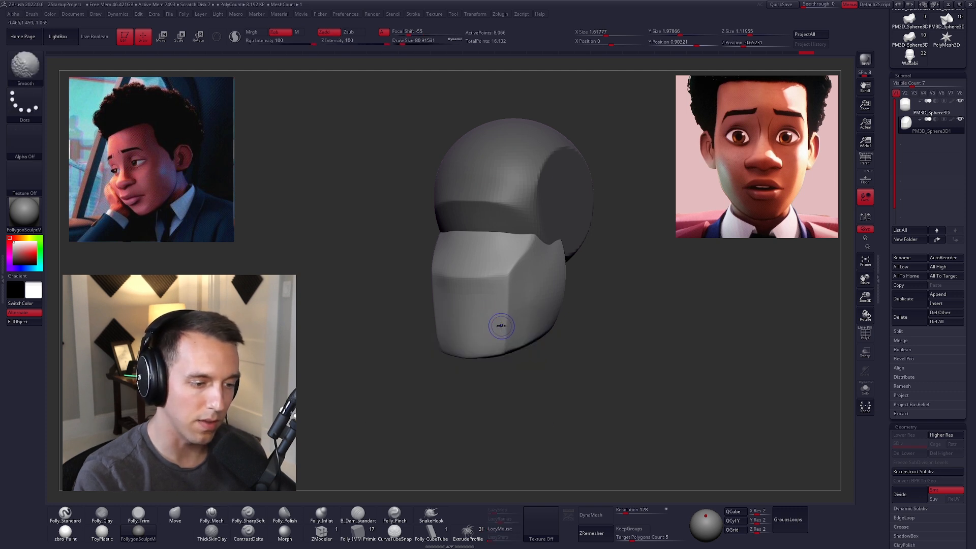
pyautogui.moveTo(503, 348)
pyautogui.keyDown('ctrl'); pyautogui.mouseDown(button='right')
pyautogui.moveTo(504, 359)
pyautogui.moveTo(524, 353)
pyautogui.moveTo(520, 370)
pyautogui.mouseUp(button='right'); pyautogui.keyUp('ctrl')
# Subdivide the jaw twice and draw a circled 1 on its front plane and a circled 2 on its side plane with the Folly_Clay brush
pyautogui.hotkey('ctrl', 'shift')
pyautogui.press('shift')
pyautogui.hotkey('ctrl', 'd')
pyautogui.hotkey('ctrl', 'd')
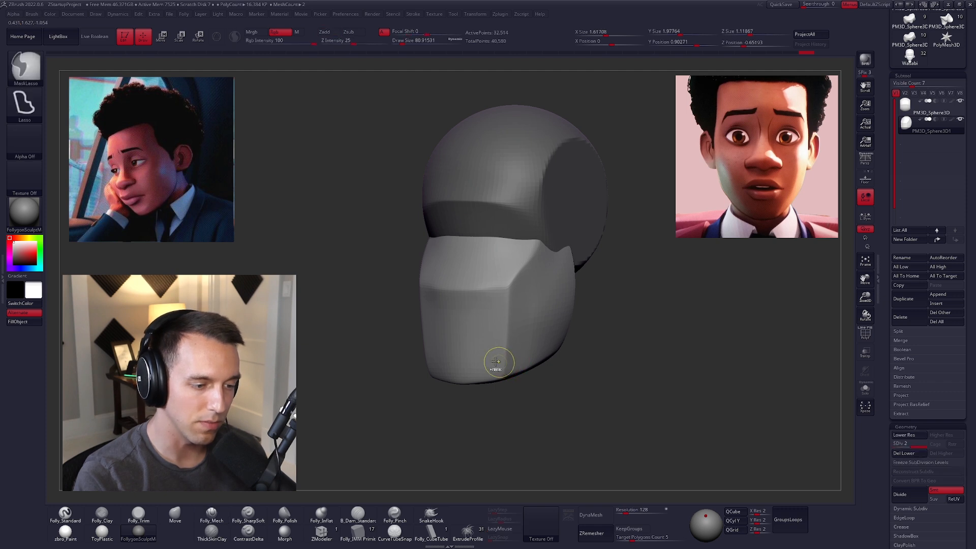
pyautogui.press('2')
pyautogui.press('s')
pyautogui.moveTo(460, 316); pyautogui.dragTo(456, 316)
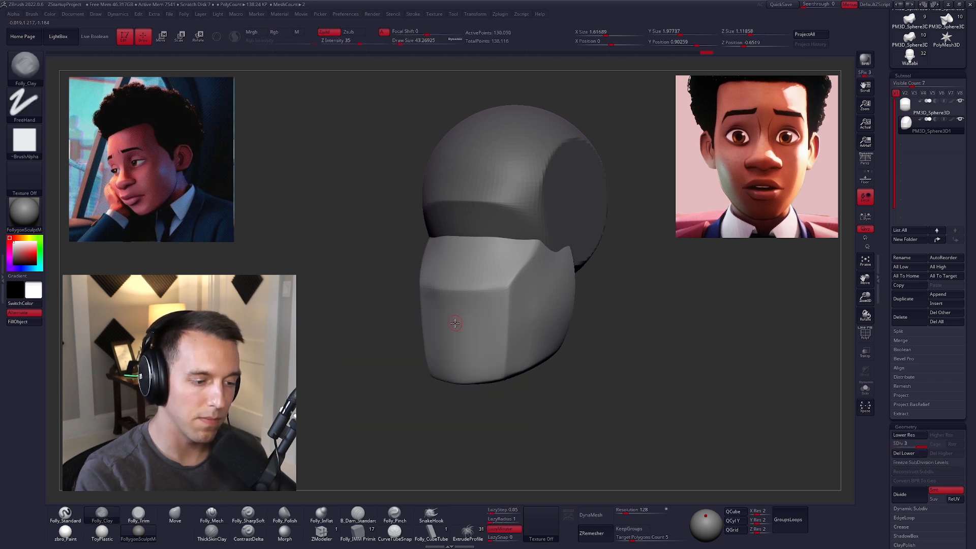
pyautogui.moveTo(450, 356); pyautogui.dragTo(487, 353)
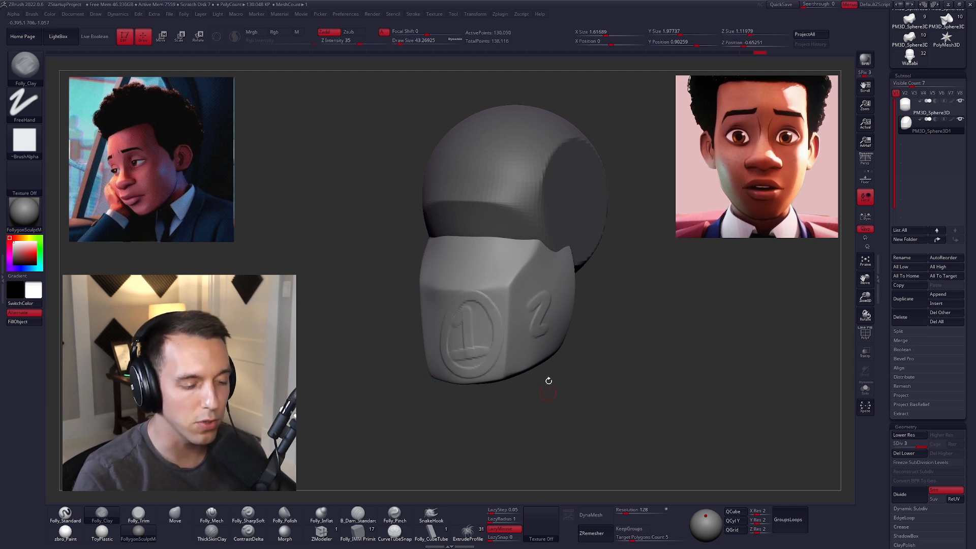
pyautogui.press('ctrl')
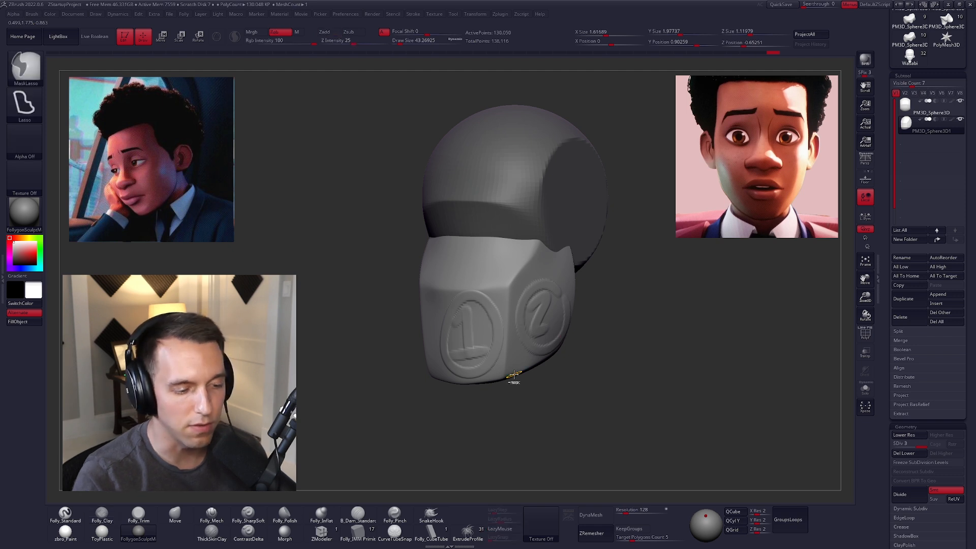
pyautogui.hotkey('shift', 'd')
pyautogui.hotkey('shift', 'd')
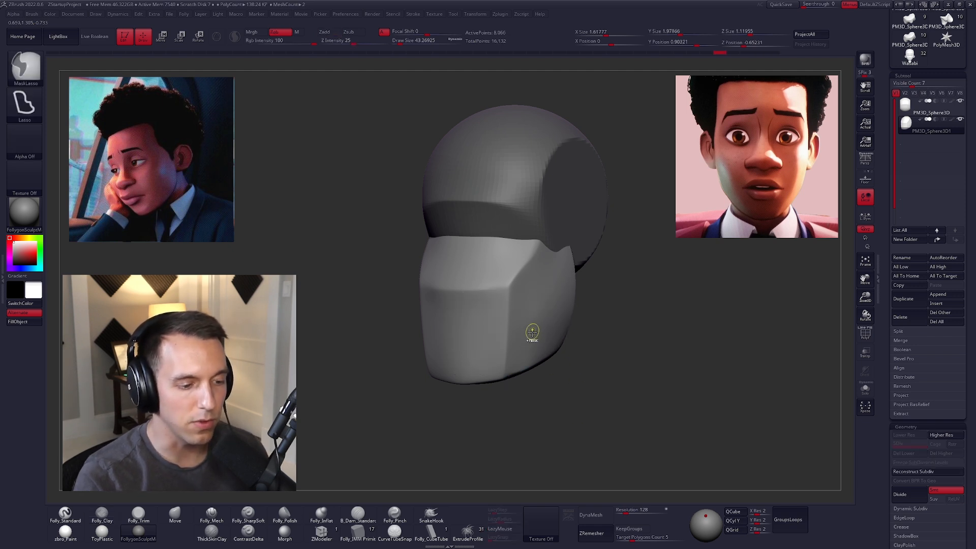
# Switch to the Move brush and adjust the jaw's upper front edge and side edges from the front, using a Draw Size up to about 335
pyautogui.press('ctrl')
pyautogui.press('space')
pyautogui.moveTo(529, 300); pyautogui.dragTo(536, 298)
pyautogui.moveTo(533, 322); pyautogui.dragTo(553, 319, button='right')
pyautogui.press('space')
pyautogui.moveTo(553, 310); pyautogui.dragTo(558, 310)
pyautogui.press('b')
pyautogui.press('m')
pyautogui.press('v')
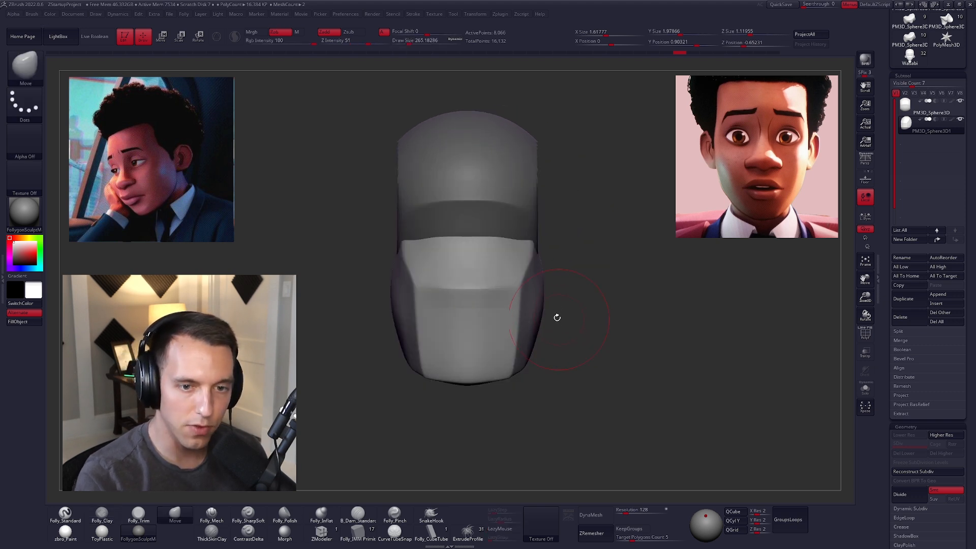
pyautogui.press('space')
pyautogui.moveTo(520, 284)
pyautogui.mouseDown()
pyautogui.moveTo(473, 292)
pyautogui.moveTo(481, 288)
pyautogui.mouseUp()
pyautogui.press('space')
pyautogui.press('space')
pyautogui.moveTo(509, 338); pyautogui.dragTo(519, 338)
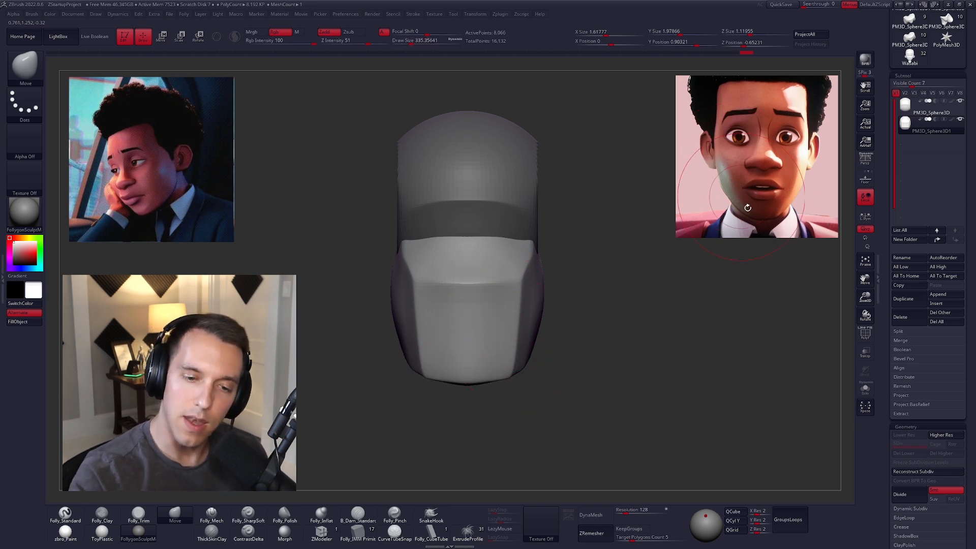
# Taper the jaw's front plane inward toward a slightly lower chin with the Move brush at a Draw Size of about 227
pyautogui.press('space')
pyautogui.moveTo(509, 360)
pyautogui.mouseDown()
pyautogui.moveTo(505, 376)
pyautogui.moveTo(497, 368)
pyautogui.mouseUp()
pyautogui.press('space')
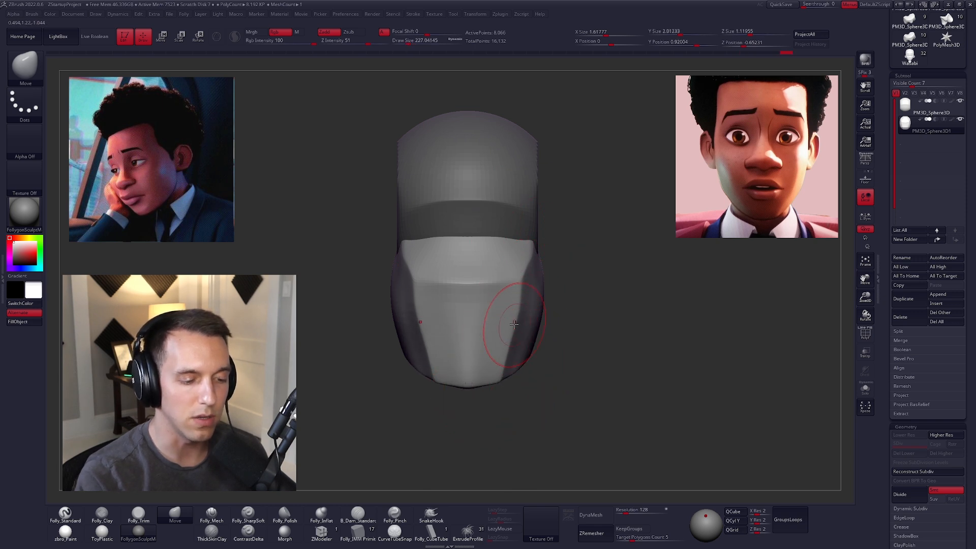
pyautogui.moveTo(518, 324); pyautogui.dragTo(519, 335)
pyautogui.press('space')
pyautogui.moveTo(600, 325)
pyautogui.mouseDown()
pyautogui.moveTo(512, 327)
pyautogui.moveTo(525, 344)
pyautogui.mouseUp()
pyautogui.moveTo(437, 376)
pyautogui.keyDown('shift'); pyautogui.mouseDown()
pyautogui.moveTo(517, 364)
pyautogui.moveTo(510, 360)
pyautogui.mouseUp(); pyautogui.keyUp('shift')
# Refine the side edges of the jaw's front plane from cheek to chin with small Move brush strokes
pyautogui.press('space')
pyautogui.moveTo(523, 316); pyautogui.dragTo(527, 316)
pyautogui.moveTo(530, 281)
pyautogui.mouseDown()
pyautogui.moveTo(542, 277)
pyautogui.moveTo(533, 279)
pyautogui.mouseUp()
pyautogui.moveTo(520, 327); pyautogui.dragTo(526, 326)
pyautogui.press('space')
pyautogui.moveTo(525, 336); pyautogui.dragTo(517, 336)
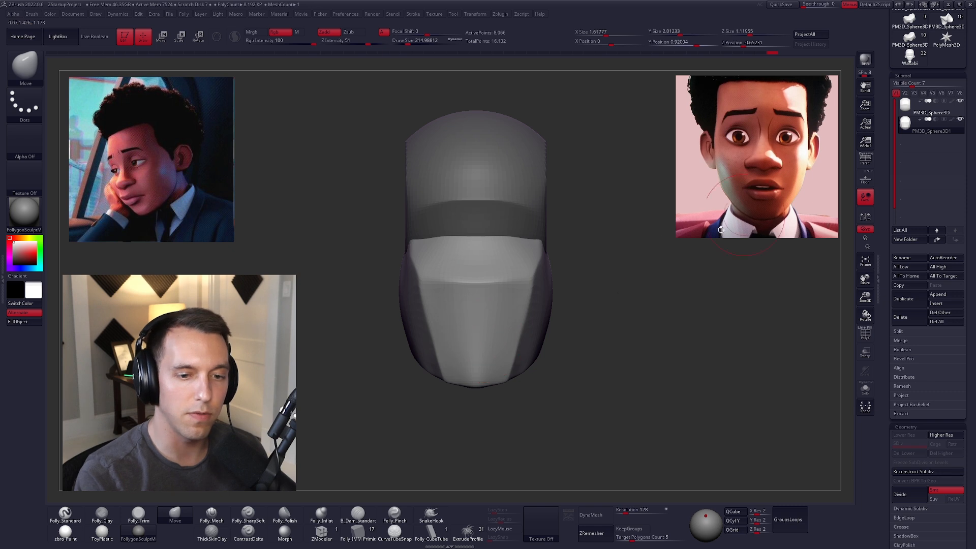
pyautogui.moveTo(509, 373); pyautogui.dragTo(509, 373)
# Deepen the jaw in profile, pulling its front forward and its rear edge farther back with a large Move brush
pyautogui.moveTo(512, 384)
pyautogui.mouseDown()
pyautogui.moveTo(542, 371)
pyautogui.moveTo(530, 349)
pyautogui.mouseUp()
pyautogui.press('space')
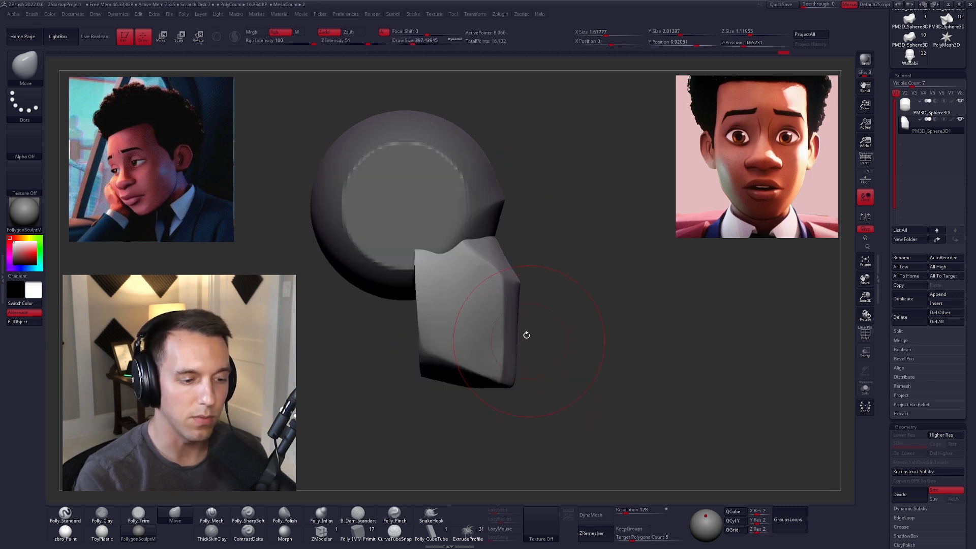
pyautogui.moveTo(520, 305); pyautogui.dragTo(524, 305)
pyautogui.press('space')
pyautogui.moveTo(528, 312); pyautogui.dragTo(528, 327)
pyautogui.keyDown('alt'); pyautogui.moveTo(539, 329); pyautogui.dragTo(585, 337); pyautogui.keyUp('alt')
pyautogui.press('space')
pyautogui.moveTo(499, 319)
pyautogui.mouseDown()
pyautogui.moveTo(483, 310)
pyautogui.moveTo(513, 307)
pyautogui.mouseUp()
pyautogui.press('space')
pyautogui.moveTo(514, 307); pyautogui.dragTo(507, 305)
pyautogui.moveTo(444, 308); pyautogui.dragTo(450, 310)
pyautogui.keyDown('shift'); pyautogui.moveTo(451, 311); pyautogui.dragTo(416, 329, button='right'); pyautogui.keyUp('shift')
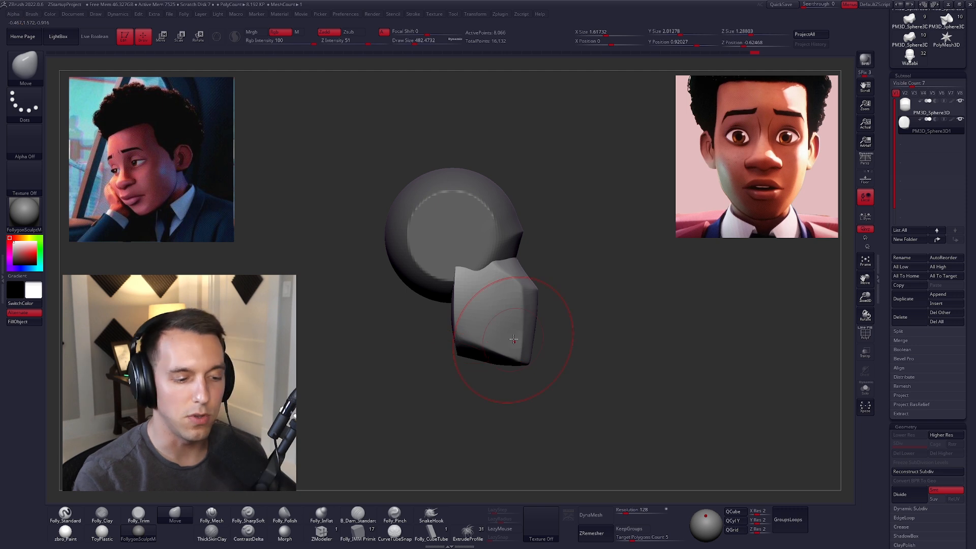
pyautogui.keyDown('shift'); pyautogui.moveTo(501, 349); pyautogui.dragTo(481, 343, button='right'); pyautogui.keyUp('shift')
pyautogui.press('space')
# Adjust the jaw's cheek and side contours from front and three-quarter views with the Move brush
pyautogui.moveTo(548, 330)
pyautogui.keyDown('ctrl'); pyautogui.mouseDown(button='right')
pyautogui.moveTo(554, 306)
pyautogui.moveTo(505, 346)
pyautogui.mouseUp(button='right'); pyautogui.keyUp('ctrl')
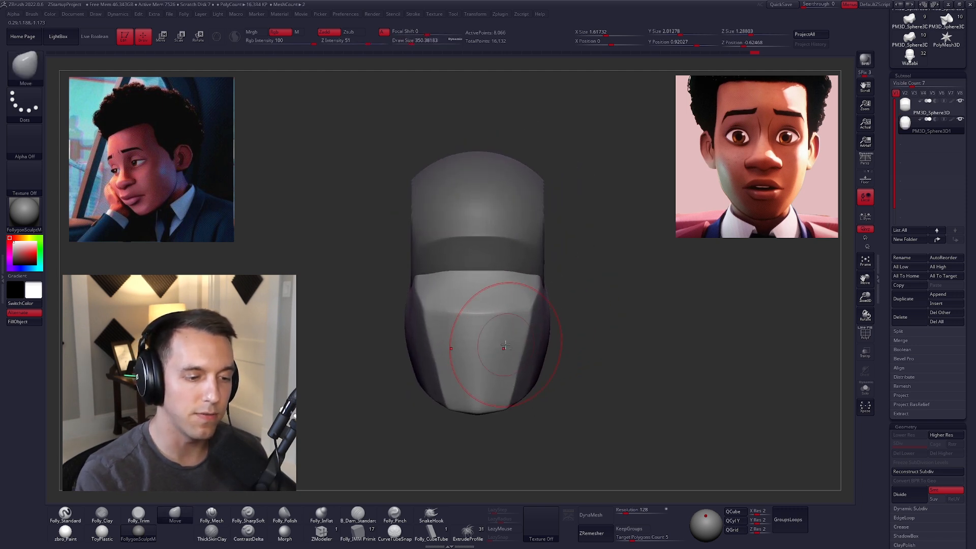
pyautogui.press('space')
pyautogui.moveTo(582, 306); pyautogui.dragTo(579, 304)
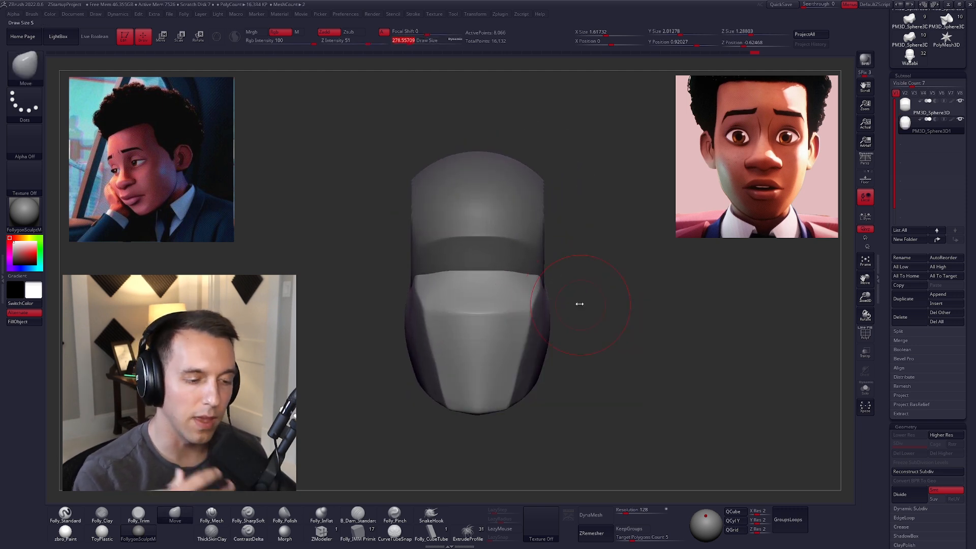
pyautogui.moveTo(579, 304); pyautogui.dragTo(525, 342, button='right')
pyautogui.keyDown('shift'); pyautogui.moveTo(526, 341); pyautogui.dragTo(558, 326); pyautogui.keyUp('shift')
pyautogui.moveTo(558, 327); pyautogui.dragTo(598, 315, button='right')
pyautogui.press('space')
pyautogui.moveTo(569, 293); pyautogui.dragTo(558, 320)
pyautogui.moveTo(558, 319)
pyautogui.mouseDown(button='right')
pyautogui.moveTo(533, 324)
pyautogui.moveTo(541, 320)
pyautogui.mouseUp(button='right')
# Sharpen the cheek and side planes of the jaw with the Folly_Mech brush at a Draw Size of about 321
pyautogui.press('5')
pyautogui.click(648, 249)
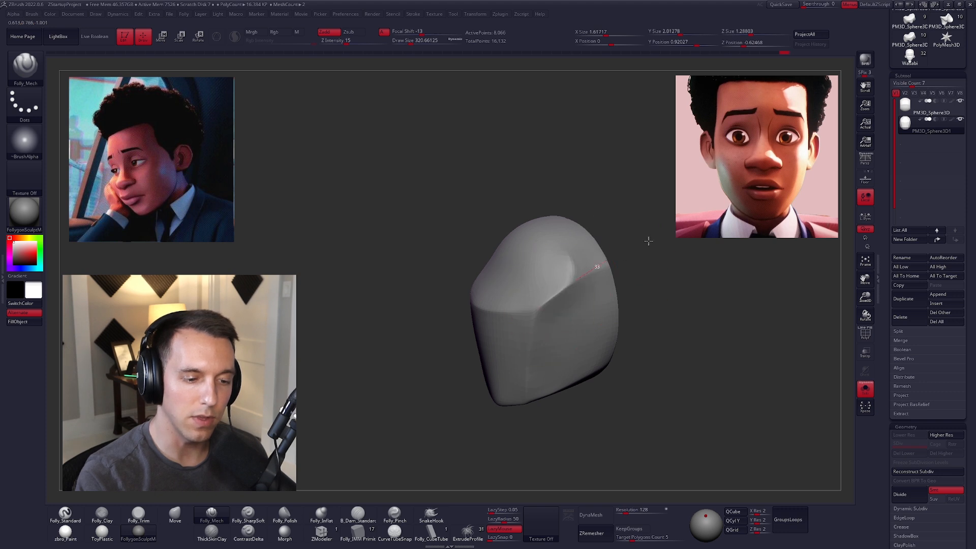
pyautogui.moveTo(649, 242); pyautogui.dragTo(651, 239)
pyautogui.keyDown('shift'); pyautogui.moveTo(583, 303); pyautogui.dragTo(563, 329); pyautogui.keyUp('shift')
pyautogui.keyDown('shift'); pyautogui.moveTo(571, 342); pyautogui.dragTo(590, 323, button='right'); pyautogui.keyUp('shift')
# Select the skull and widen its lower sides above the cheekbones with the Move brush
pyautogui.press('space')
pyautogui.moveTo(560, 277); pyautogui.dragTo(568, 277)
pyautogui.keyDown('alt'); pyautogui.click(565, 250); pyautogui.keyUp('alt')
pyautogui.moveTo(566, 250); pyautogui.dragTo(569, 252, button='right')
pyautogui.keyDown('ctrl'); pyautogui.moveTo(570, 252); pyautogui.dragTo(549, 261, button='right'); pyautogui.keyUp('ctrl')
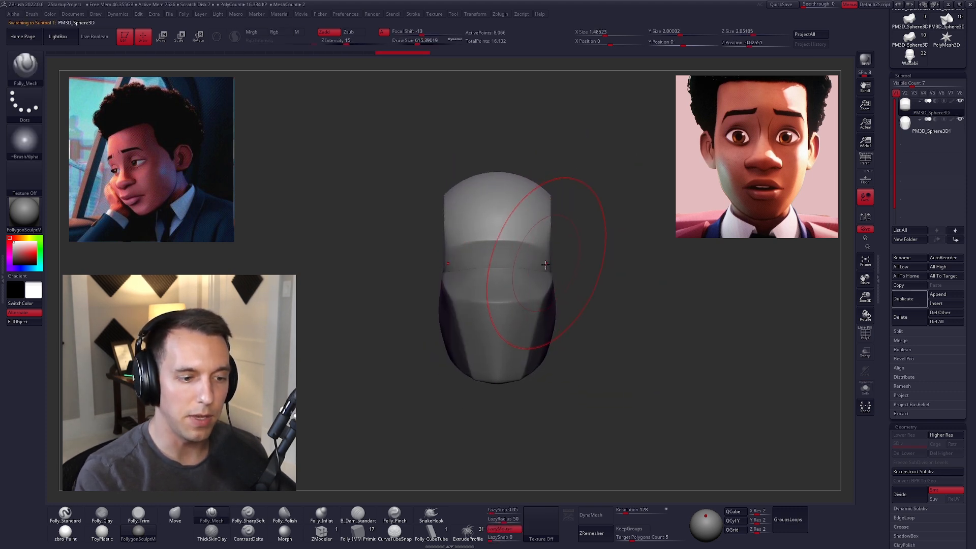
pyautogui.press('b')
pyautogui.press('m')
pyautogui.press('v')
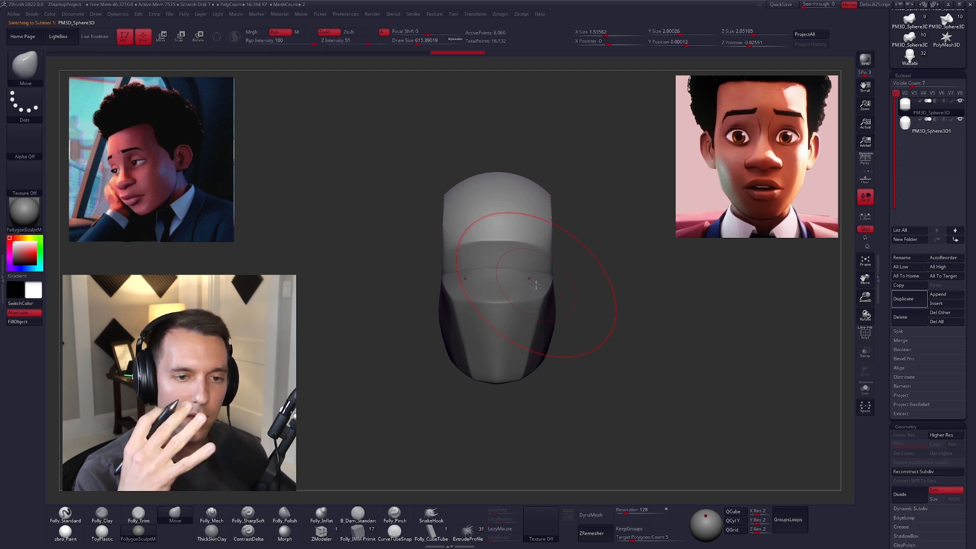
pyautogui.moveTo(550, 278); pyautogui.dragTo(550, 255)
pyautogui.press('space')
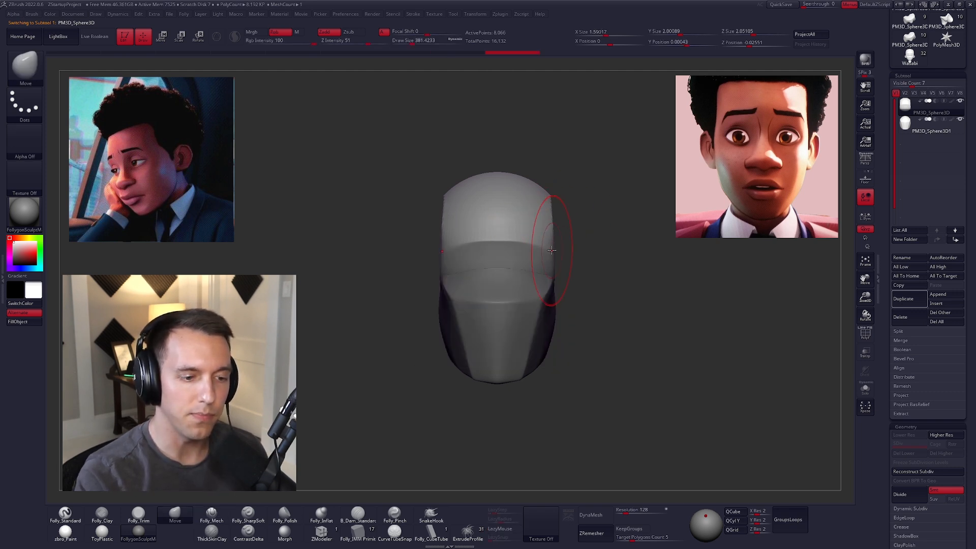
pyautogui.keyDown('alt'); pyautogui.moveTo(615, 289); pyautogui.dragTo(569, 310, button='right'); pyautogui.keyUp('alt')
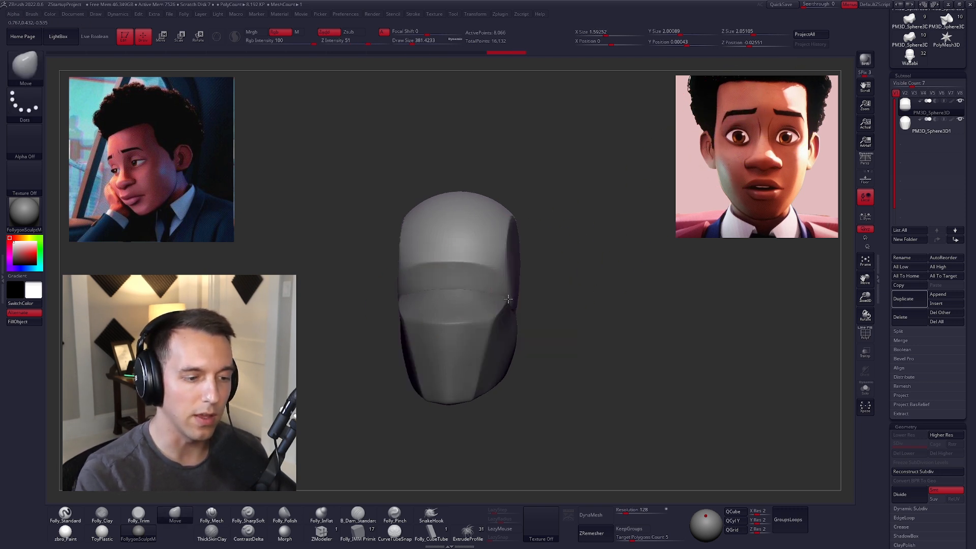
# Pull the skull's sides farther outward beside the eye-socket band to meet the jaw, using the Move brush
pyautogui.moveTo(514, 297); pyautogui.dragTo(459, 309, button='right')
pyautogui.press('s')
pyautogui.moveTo(531, 278); pyautogui.dragTo(555, 304)
pyautogui.moveTo(554, 305)
pyautogui.mouseDown(button='right')
pyautogui.moveTo(589, 313)
pyautogui.moveTo(542, 292)
pyautogui.mouseUp(button='right')
pyautogui.press('s')
pyautogui.moveTo(597, 315); pyautogui.dragTo(600, 323, button='right')
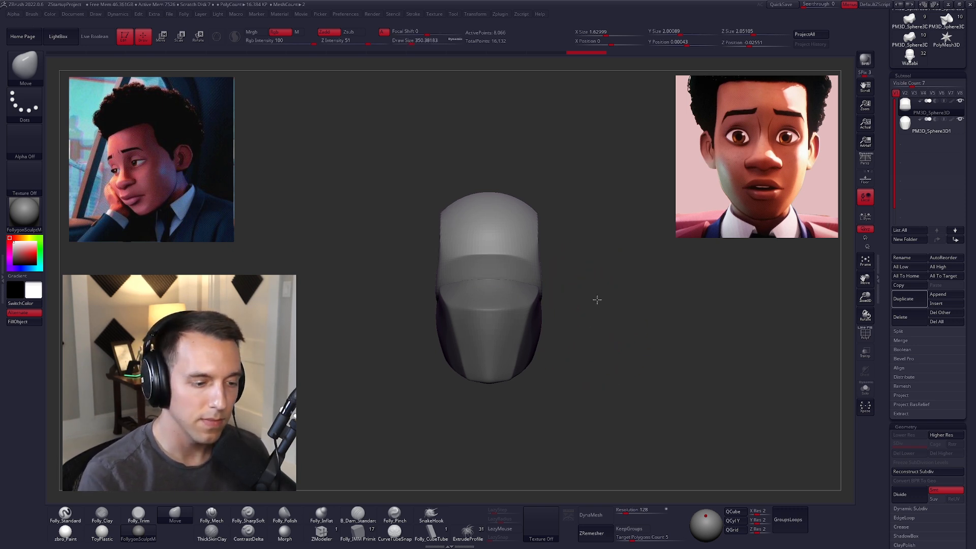
pyautogui.keyDown('ctrl'); pyautogui.moveTo(595, 299); pyautogui.dragTo(586, 309, button='right'); pyautogui.keyUp('ctrl')
pyautogui.moveTo(533, 290); pyautogui.dragTo(529, 285)
# Flatten the skull's side planes around the ends of the brow with the Folly_Mech brush at a Draw Size of about 252
pyautogui.press('5')
pyautogui.press('s')
pyautogui.moveTo(511, 257)
pyautogui.mouseDown(button='right')
pyautogui.moveTo(527, 257)
pyautogui.moveTo(446, 229)
pyautogui.mouseUp(button='right')
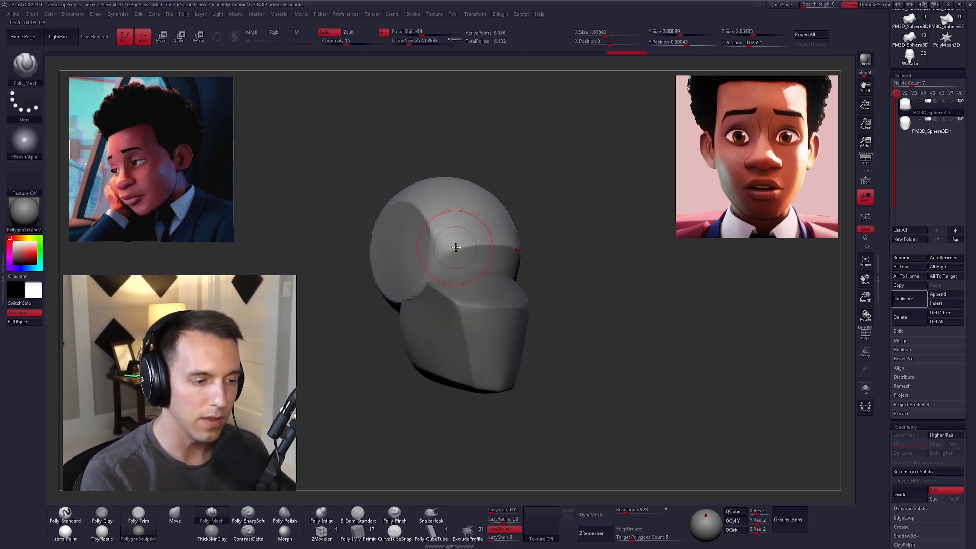
pyautogui.moveTo(495, 277); pyautogui.dragTo(519, 304)
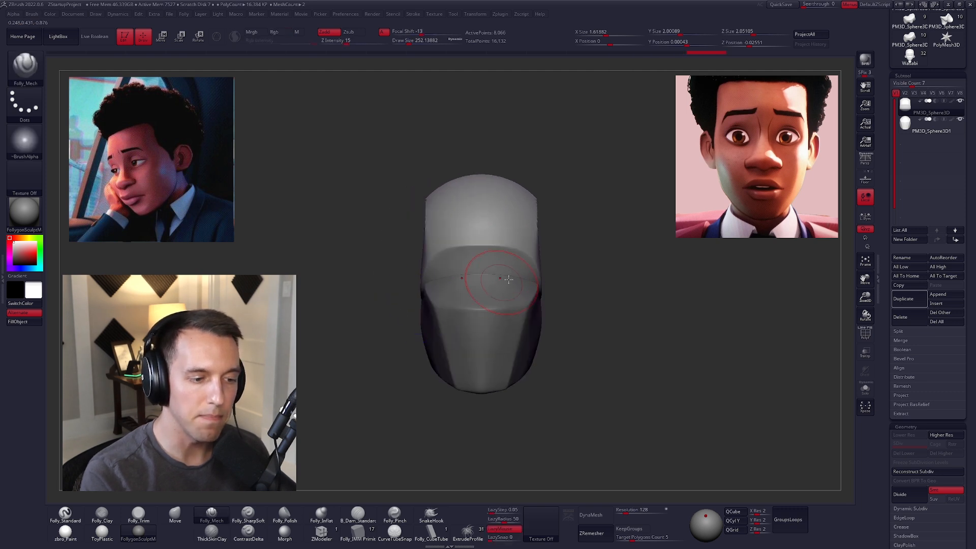
pyautogui.press('space')
pyautogui.moveTo(591, 362); pyautogui.dragTo(593, 367, button='right')
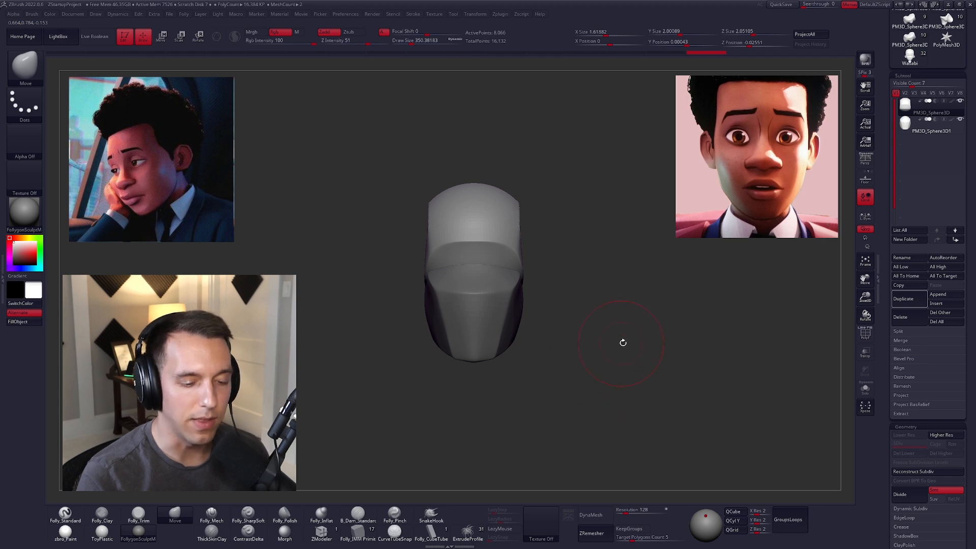
pyautogui.press('s')
pyautogui.moveTo(623, 343); pyautogui.dragTo(629, 345)
pyautogui.moveTo(635, 348); pyautogui.dragTo(633, 350, button='right')
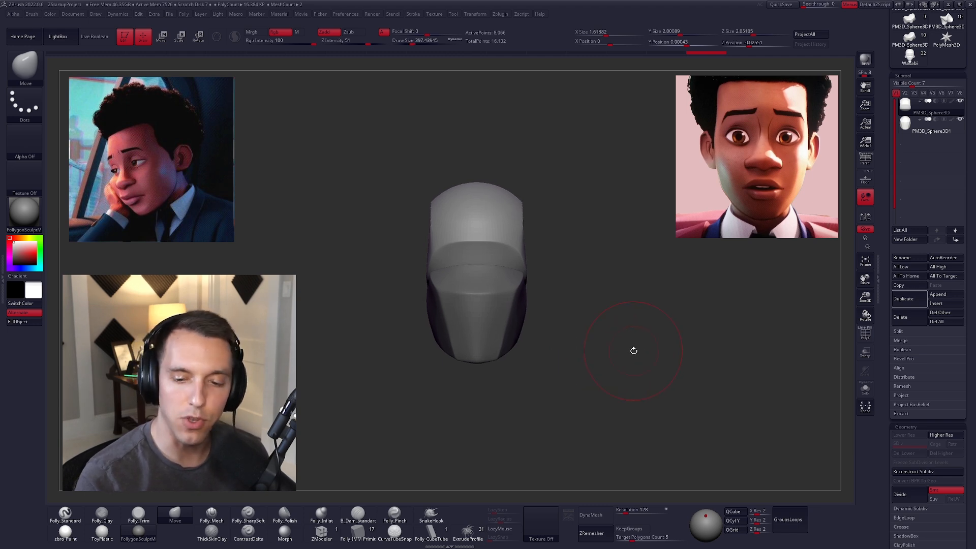
# Append a Cylinder3D as a new subtool for the neck and move it down below the skull
pyautogui.click(945, 295)
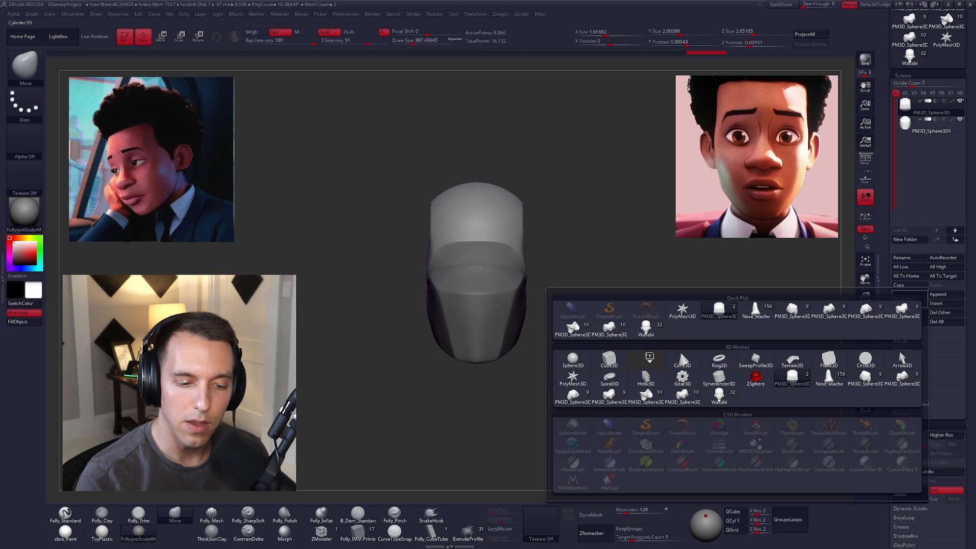
pyautogui.click(646, 358)
pyautogui.press('w')
pyautogui.keyDown('shift'); pyautogui.moveTo(534, 218); pyautogui.dragTo(534, 307); pyautogui.keyUp('shift')
pyautogui.keyDown('shift'); pyautogui.moveTo(533, 263); pyautogui.dragTo(534, 393); pyautogui.keyUp('shift')
pyautogui.keyDown('shift'); pyautogui.moveTo(560, 398); pyautogui.dragTo(524, 402, button='right'); pyautogui.keyUp('shift')
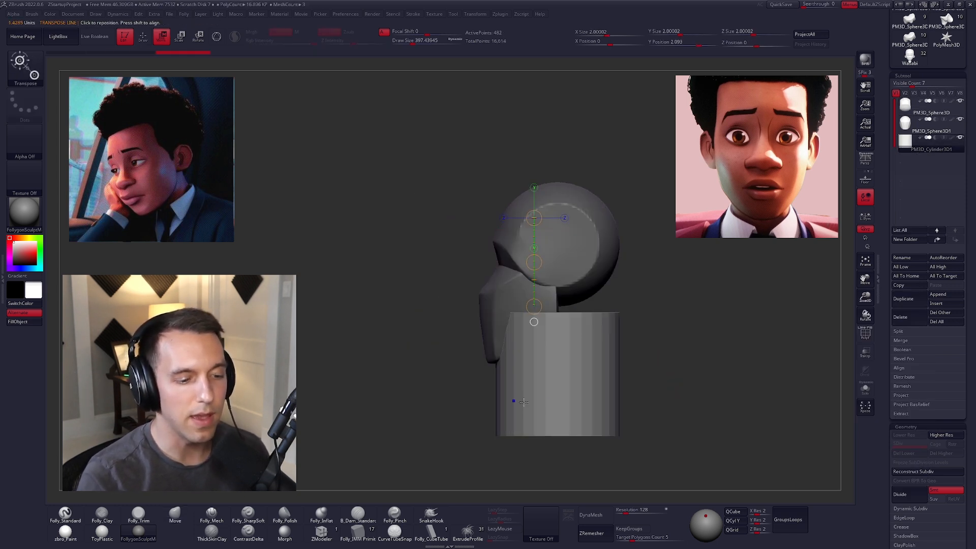
# Scale the neck cylinder down from the side view, placing the transform origin near the back of the jaw
pyautogui.keyDown('alt'); pyautogui.moveTo(564, 347); pyautogui.dragTo(533, 328, button='right'); pyautogui.keyUp('alt')
pyautogui.moveTo(539, 287)
pyautogui.mouseDown(button='right')
pyautogui.moveTo(538, 313)
pyautogui.moveTo(548, 271)
pyautogui.mouseUp(button='right')
pyautogui.hotkey('alt', 'shift', 's')
pyautogui.click(526, 277)
pyautogui.hotkey('alt', 'shift', 's')
pyautogui.press('e')
pyautogui.moveTo(529, 216); pyautogui.dragTo(519, 281)
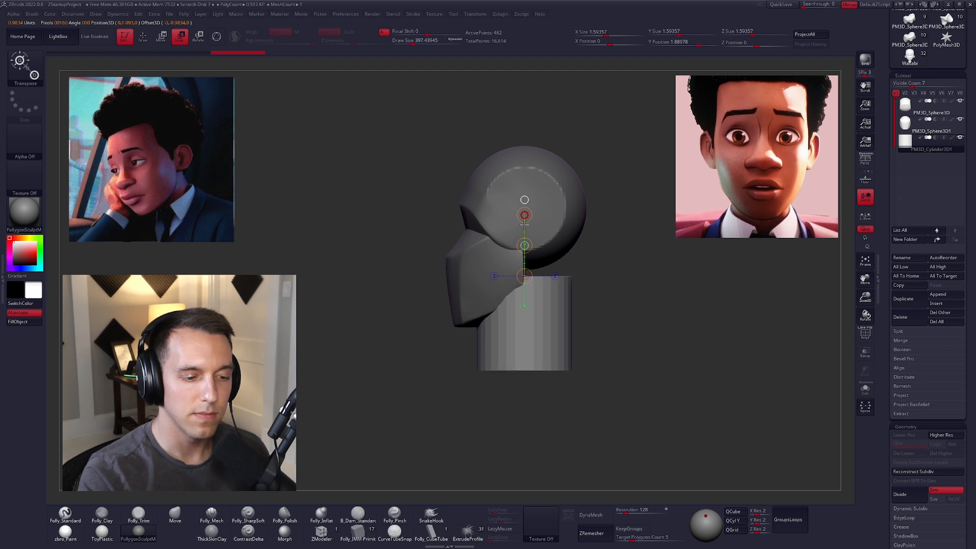
# Raise the neck cylinder so it reaches up into the base of the skull behind the jaw
pyautogui.press('w')
pyautogui.moveTo(525, 214); pyautogui.dragTo(526, 181)
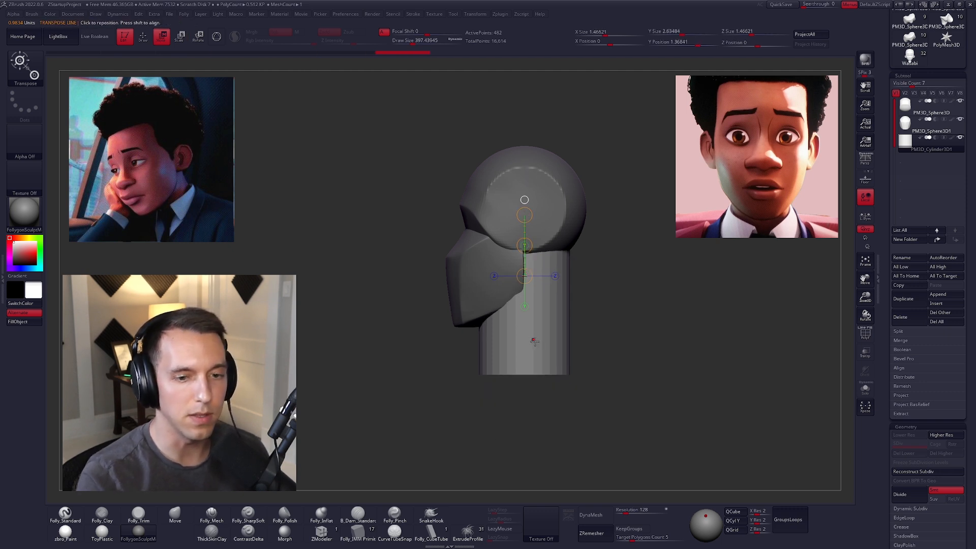
pyautogui.keyDown('shift'); pyautogui.moveTo(534, 338); pyautogui.dragTo(564, 356, button='right'); pyautogui.keyUp('shift')
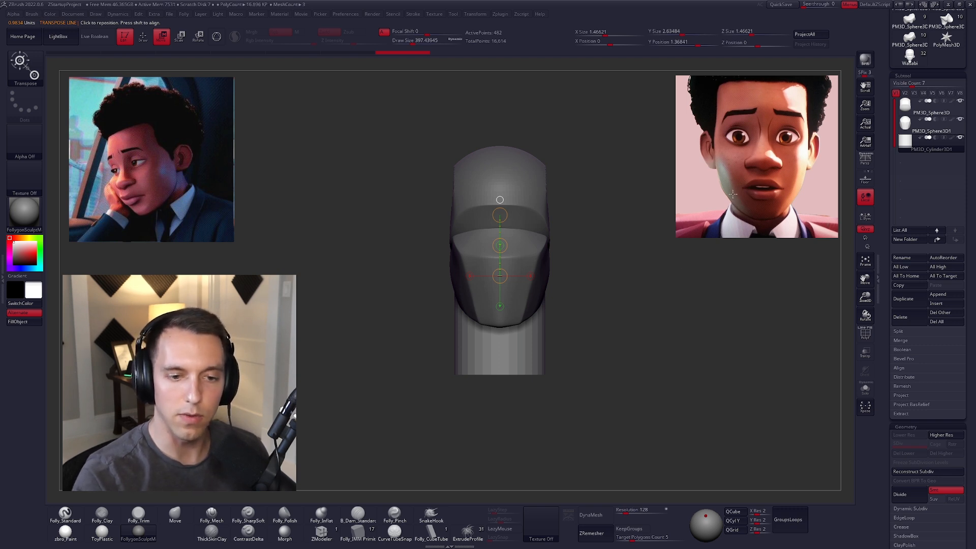
# Scale the neck cylinder down from the front view so it is narrower than the jaw
pyautogui.press('e')
pyautogui.moveTo(499, 215); pyautogui.dragTo(498, 227)
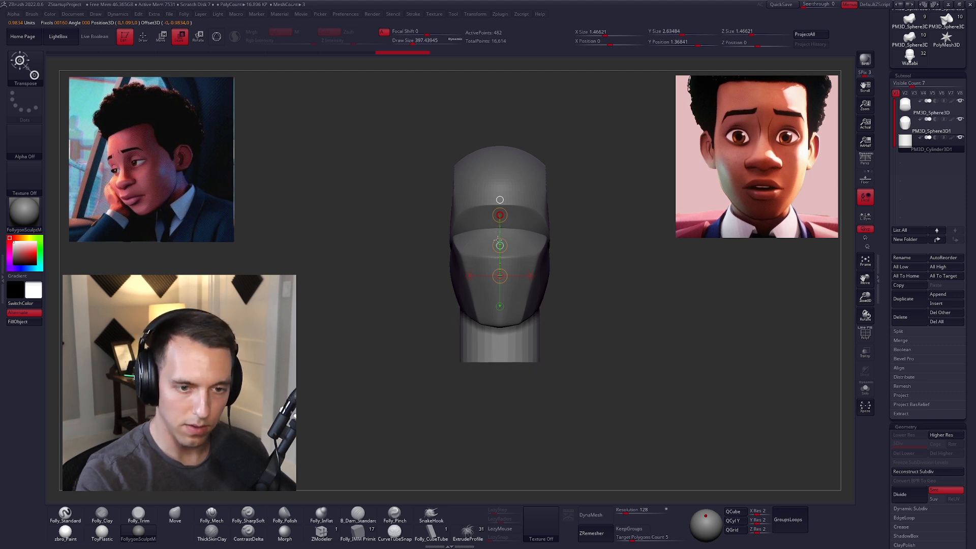
pyautogui.moveTo(500, 215); pyautogui.dragTo(499, 241)
# Rotate the neck cylinder in profile so its lower end tilts backward beneath the skull
pyautogui.moveTo(505, 231); pyautogui.dragTo(564, 266, button='right')
pyautogui.press('r')
pyautogui.moveTo(483, 215); pyautogui.dragTo(496, 214)
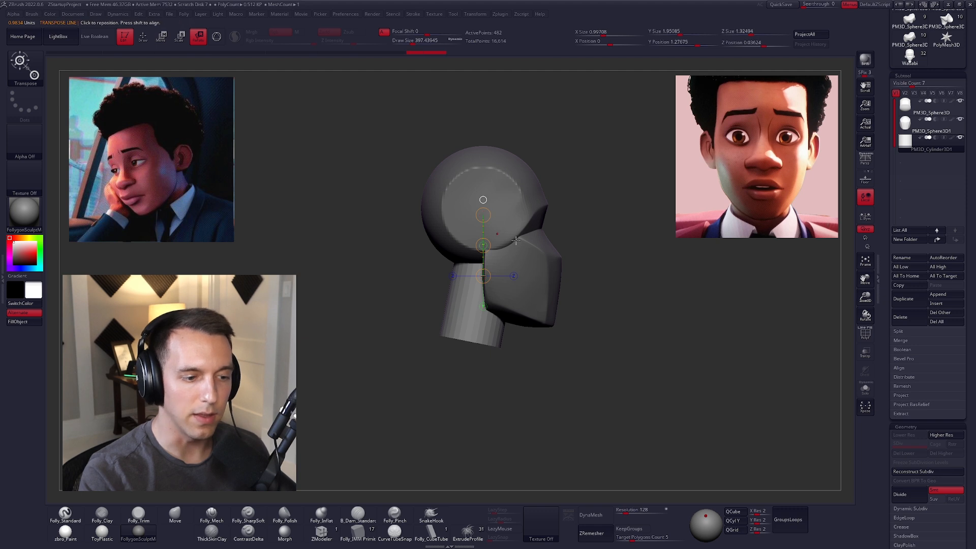
# Select the jaw piece and adjust its rear contour in profile with the Move brush
pyautogui.press('q')
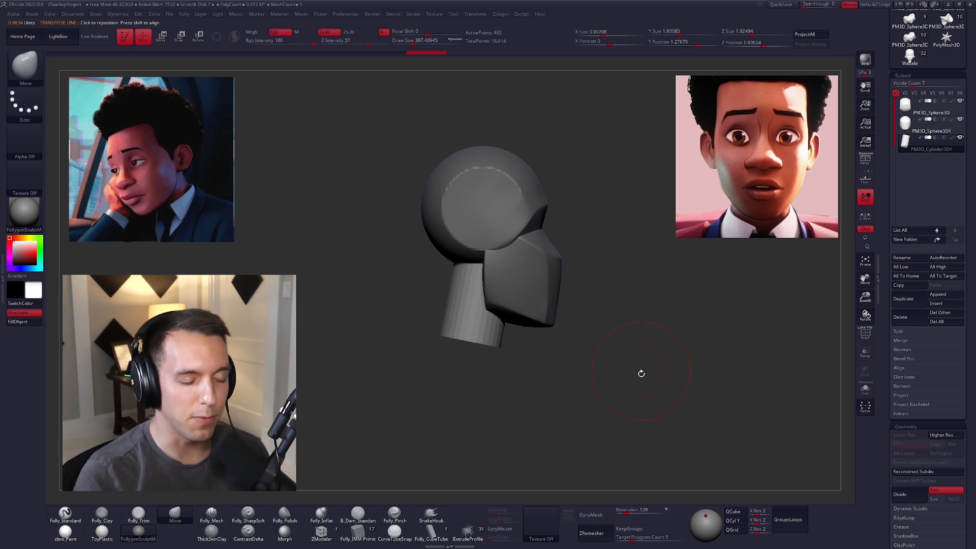
pyautogui.keyDown('shift'); pyautogui.moveTo(641, 374); pyautogui.dragTo(588, 366); pyautogui.keyUp('shift')
pyautogui.keyDown('alt'); pyautogui.click(501, 301); pyautogui.keyUp('alt')
pyautogui.keyDown('ctrl'); pyautogui.moveTo(501, 304); pyautogui.dragTo(500, 297, button='right'); pyautogui.keyUp('ctrl')
pyautogui.press('space')
pyautogui.moveTo(500, 297); pyautogui.dragTo(506, 307)
pyautogui.press('space')
pyautogui.moveTo(507, 307); pyautogui.dragTo(505, 307)
pyautogui.moveTo(515, 252); pyautogui.dragTo(516, 250)
pyautogui.moveTo(527, 283); pyautogui.dragTo(465, 283, button='right')
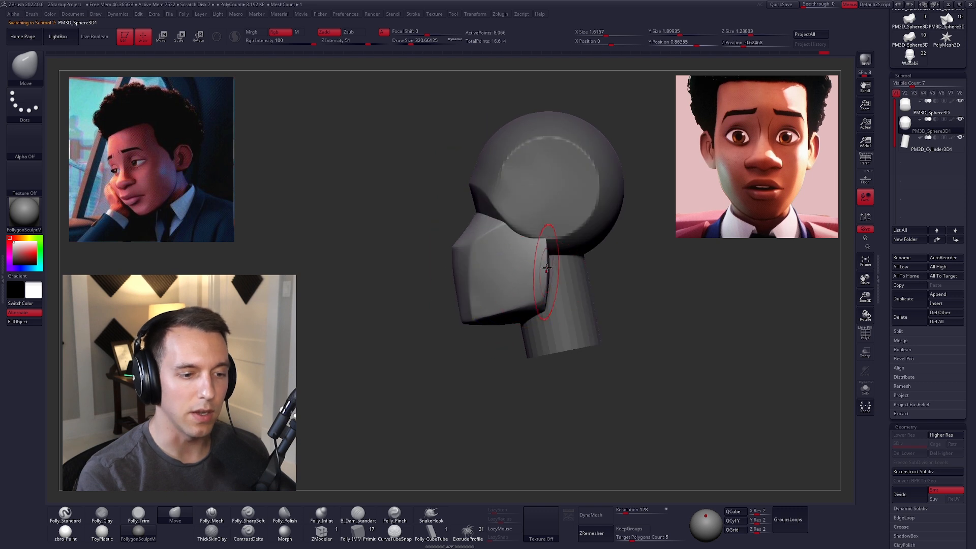
# Refine the jaw's back edge and underside from the side with a smaller Move brush
pyautogui.press('s')
pyautogui.moveTo(536, 295)
pyautogui.mouseDown()
pyautogui.moveTo(536, 305)
pyautogui.moveTo(545, 297)
pyautogui.moveTo(499, 311)
pyautogui.moveTo(541, 294)
pyautogui.mouseUp()
pyautogui.press('space')
pyautogui.press('s')
pyautogui.press('s')
pyautogui.keyDown('shift'); pyautogui.moveTo(490, 292); pyautogui.dragTo(525, 296, button='right'); pyautogui.keyUp('shift')
pyautogui.press('s')
pyautogui.moveTo(499, 308); pyautogui.dragTo(503, 307)
pyautogui.keyDown('alt'); pyautogui.moveTo(503, 281); pyautogui.dragTo(523, 285, button='right'); pyautogui.keyUp('alt')
pyautogui.moveTo(575, 336); pyautogui.dragTo(625, 360, button='right')
# Examine the jaw's wireframe and DynaMesh the jaw at resolution 128
pyautogui.hotkey('shift', 'f')
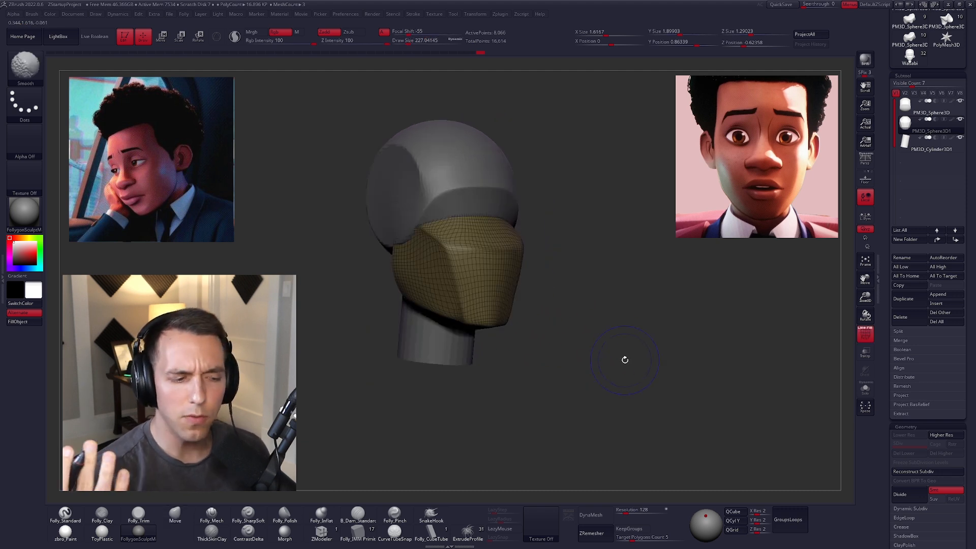
pyautogui.hotkey('shift', 'f')
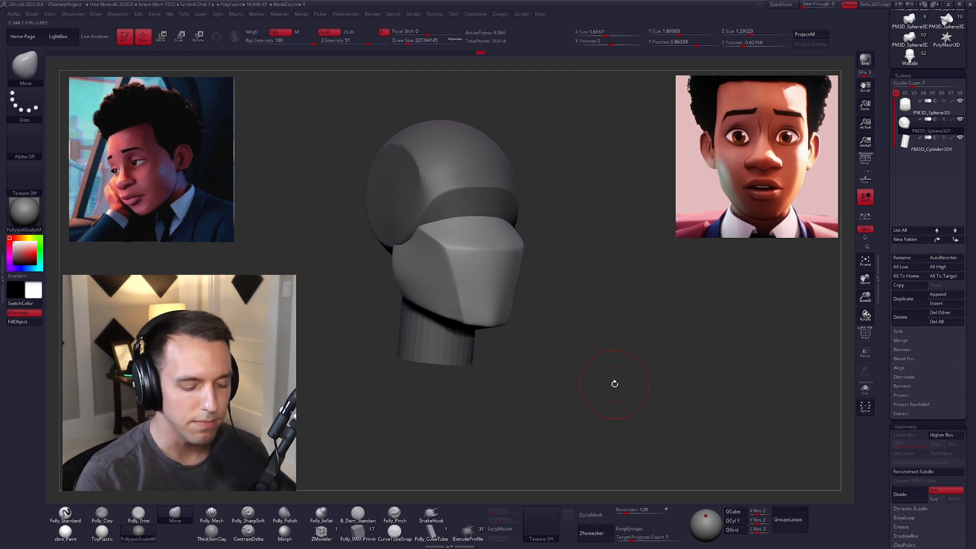
pyautogui.click(612, 515)
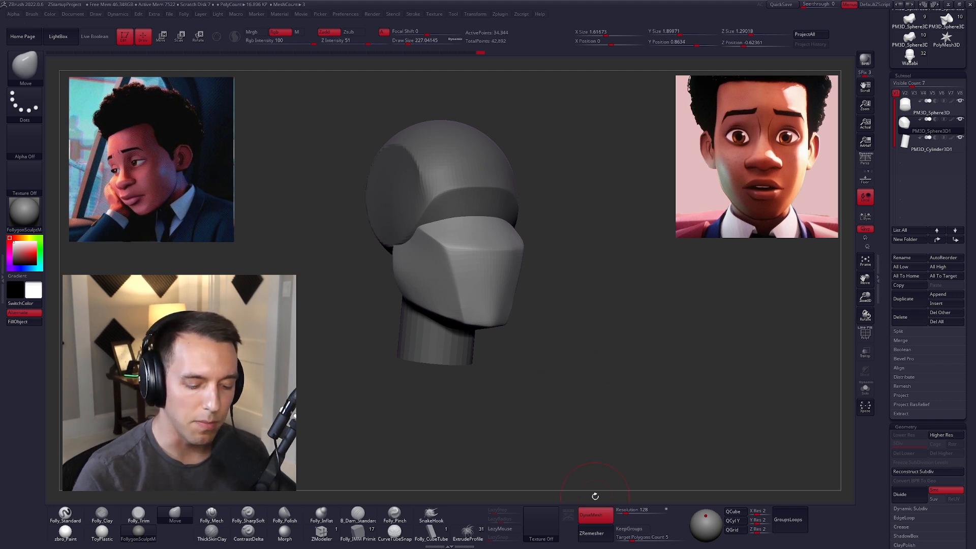
pyautogui.hotkey('shift', 'f')
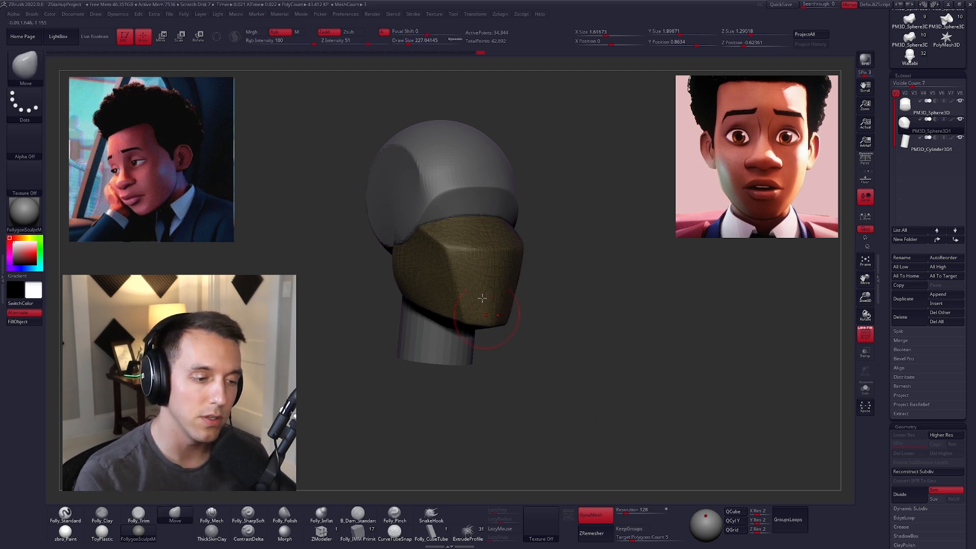
pyautogui.press('shift')
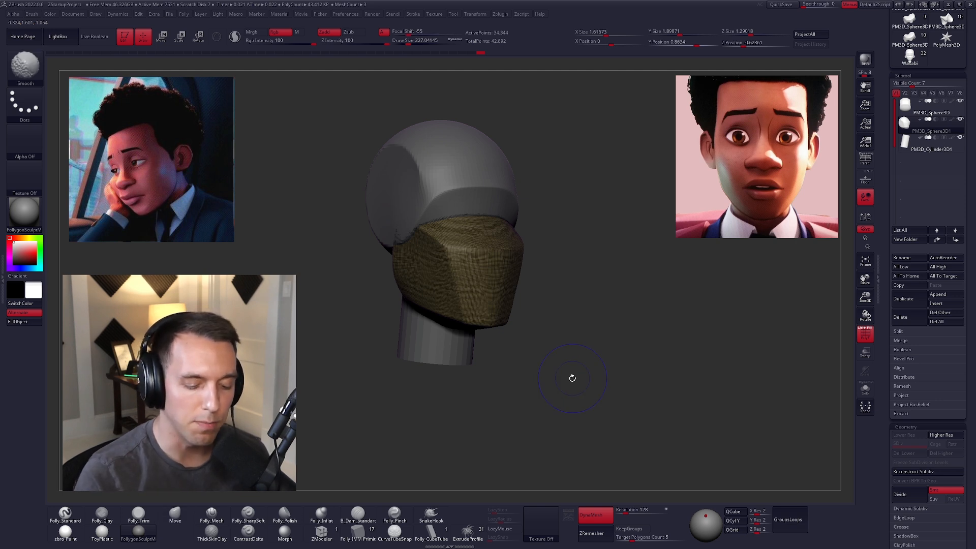
# Turn off DynaMesh and ZRemesh the jaw with a target polygon count of 1
pyautogui.click(636, 537)
pyautogui.write('1')
pyautogui.click(599, 517)
pyautogui.click(603, 528)
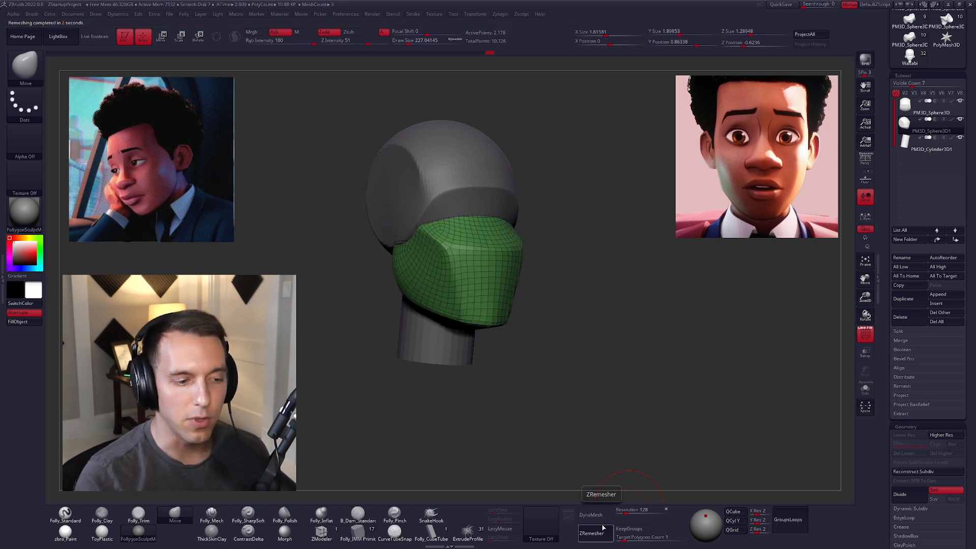
pyautogui.hotkey('shift', 'f')
# Narrow the sides of the skull with a large Move brush, working from the front and from below
pyautogui.moveTo(620, 391)
pyautogui.mouseDown()
pyautogui.moveTo(643, 372)
pyautogui.moveTo(643, 391)
pyautogui.mouseUp()
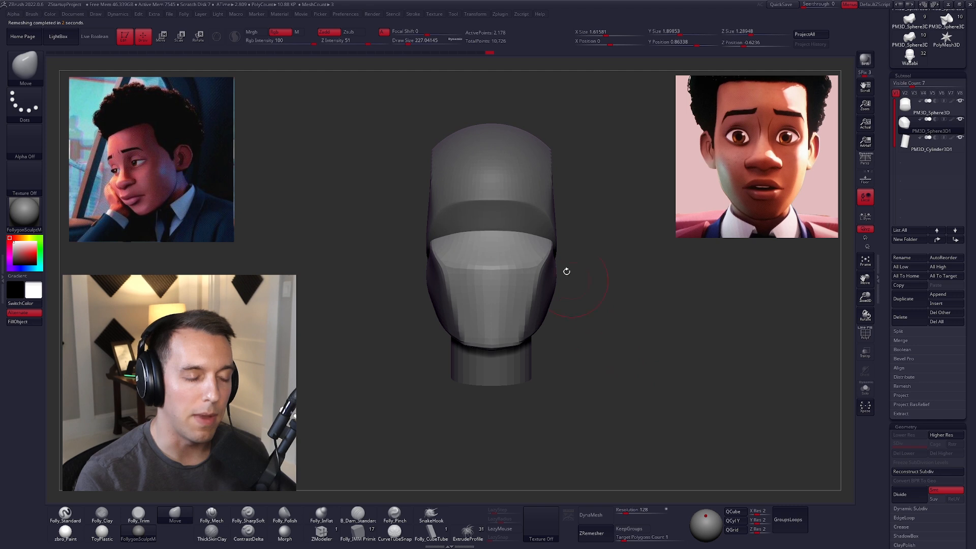
pyautogui.keyDown('alt'); pyautogui.click(539, 218); pyautogui.keyUp('alt')
pyautogui.press('s')
pyautogui.moveTo(589, 235)
pyautogui.mouseDown()
pyautogui.moveTo(597, 234)
pyautogui.moveTo(577, 240)
pyautogui.moveTo(588, 312)
pyautogui.moveTo(563, 308)
pyautogui.mouseUp()
pyautogui.press('space')
pyautogui.moveTo(545, 219)
pyautogui.mouseDown()
pyautogui.moveTo(557, 200)
pyautogui.moveTo(564, 214)
pyautogui.moveTo(547, 307)
pyautogui.moveTo(531, 273)
pyautogui.mouseUp()
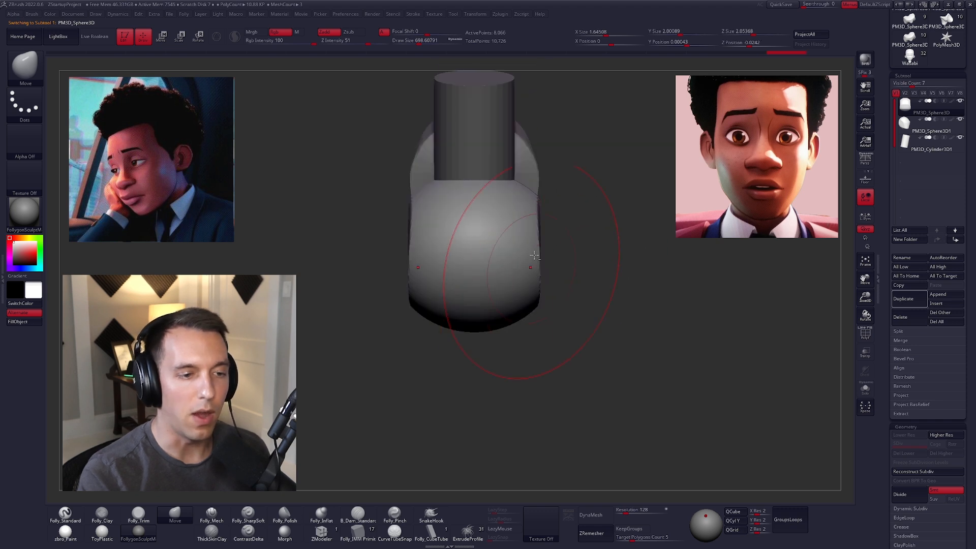
pyautogui.press('space')
pyautogui.moveTo(538, 208)
pyautogui.mouseDown()
pyautogui.moveTo(540, 219)
pyautogui.moveTo(534, 115)
pyautogui.moveTo(547, 196)
pyautogui.moveTo(553, 192)
pyautogui.moveTo(545, 248)
pyautogui.moveTo(537, 233)
pyautogui.moveTo(535, 241)
pyautogui.mouseUp()
pyautogui.press('space')
pyautogui.press('space')
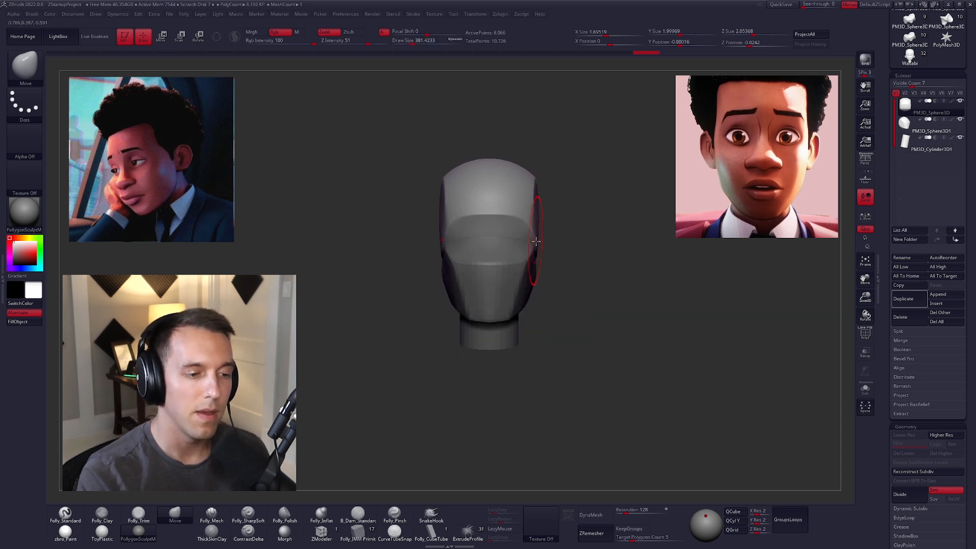
pyautogui.keyDown('shift'); pyautogui.moveTo(536, 241); pyautogui.dragTo(570, 247, button='right'); pyautogui.keyUp('shift')
# Fine-tune the skull's side contours above the jaw in the front view with the Move brush
pyautogui.press('space')
pyautogui.moveTo(573, 236); pyautogui.dragTo(572, 236)
pyautogui.keyDown('ctrl'); pyautogui.moveTo(578, 220); pyautogui.dragTo(558, 277, button='right'); pyautogui.keyUp('ctrl')
pyautogui.moveTo(638, 320); pyautogui.dragTo(600, 355, button='right')
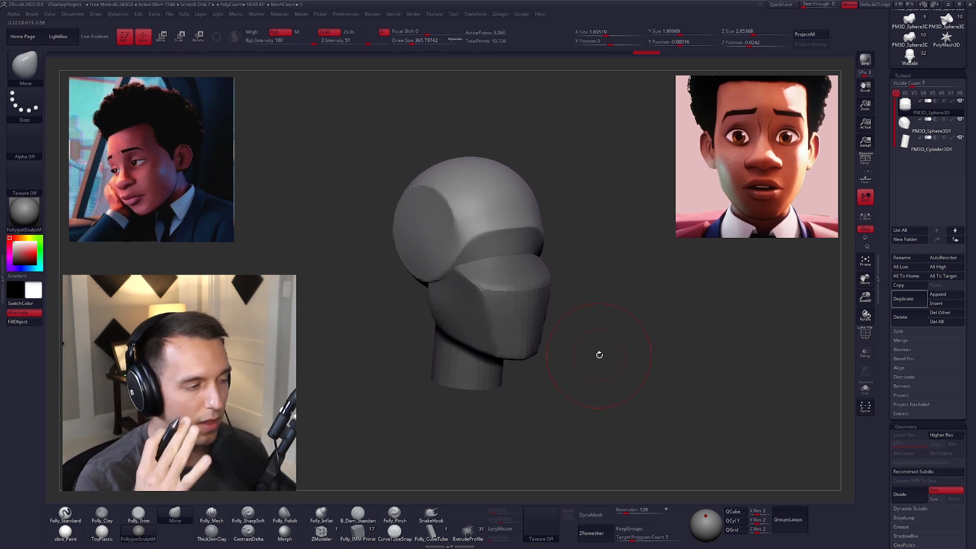
pyautogui.press('space')
pyautogui.moveTo(628, 335); pyautogui.dragTo(626, 335)
pyautogui.moveTo(626, 336)
pyautogui.keyDown('shift'); pyautogui.mouseDown(button='right')
pyautogui.moveTo(617, 345)
pyautogui.moveTo(627, 347)
pyautogui.mouseUp(button='right'); pyautogui.keyUp('shift')
pyautogui.press('space')
pyautogui.moveTo(599, 314); pyautogui.dragTo(603, 313)
pyautogui.press('space')
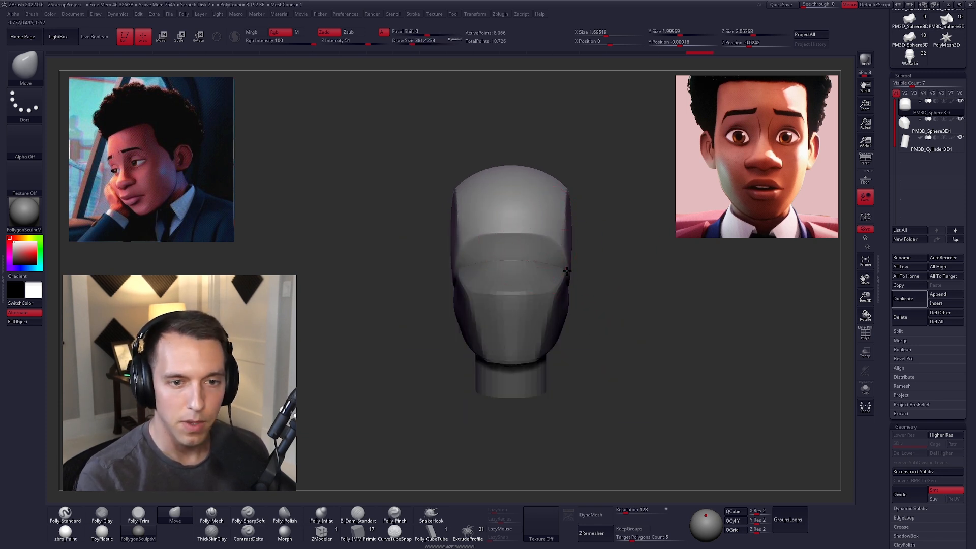
pyautogui.moveTo(568, 261); pyautogui.dragTo(566, 261)
pyautogui.press('space')
pyautogui.moveTo(563, 211); pyautogui.dragTo(559, 233)
pyautogui.moveTo(555, 224); pyautogui.dragTo(542, 318, button='right')
pyautogui.moveTo(543, 263); pyautogui.dragTo(533, 254, button='right')
pyautogui.moveTo(575, 279)
pyautogui.mouseDown(button='right')
pyautogui.moveTo(584, 205)
pyautogui.moveTo(591, 253)
pyautogui.moveTo(556, 262)
pyautogui.moveTo(501, 343)
pyautogui.mouseUp(button='right')
# Subdivide the skull twice to reach subdivision level 3
pyautogui.press('5')
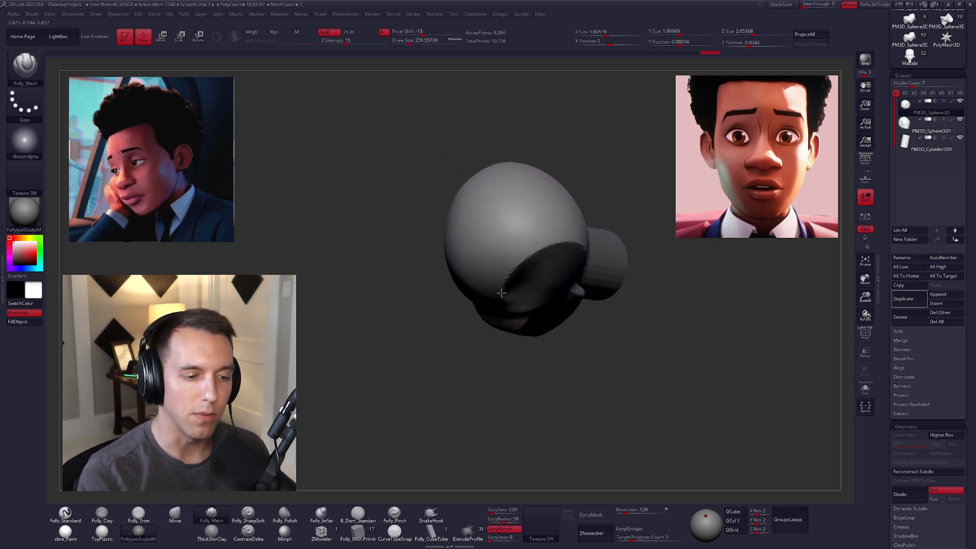
pyautogui.moveTo(596, 235); pyautogui.dragTo(616, 355, button='right')
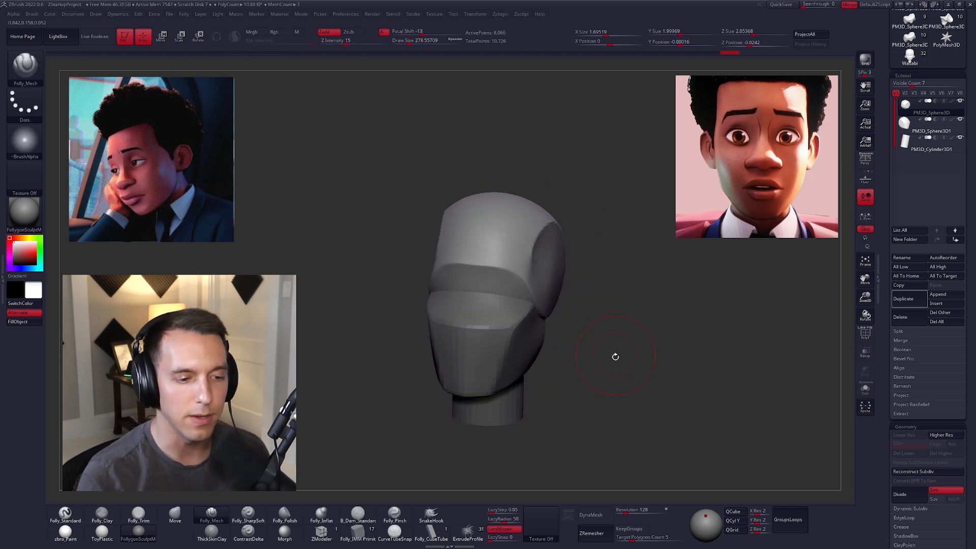
pyautogui.hotkey('ctrl', 'd')
pyautogui.hotkey('ctrl', 'd')
pyautogui.moveTo(569, 307); pyautogui.dragTo(555, 341, button='right')
# Bevel the edge between the skull's flat side plane and the forehead with the Folly_Trim brush
pyautogui.press('3')
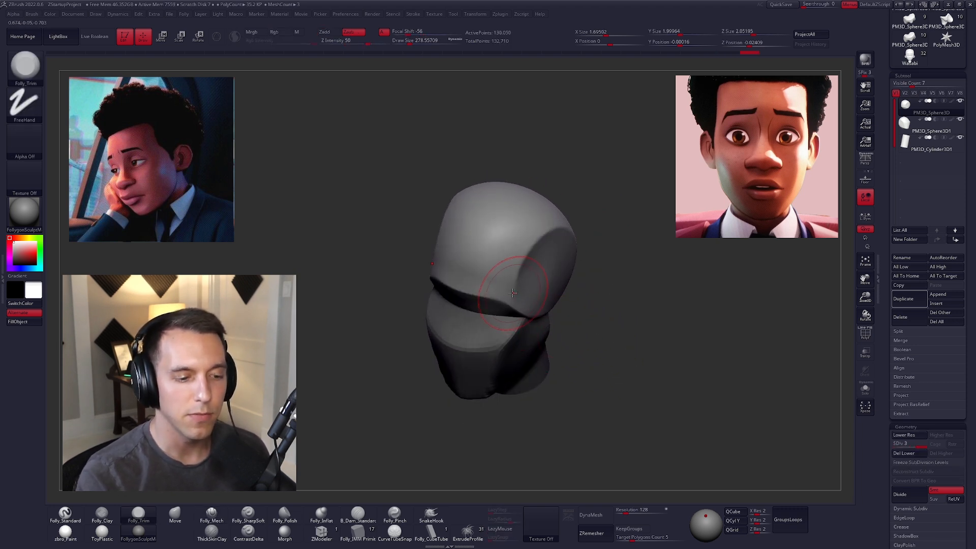
pyautogui.moveTo(518, 263); pyautogui.dragTo(517, 298, button='right')
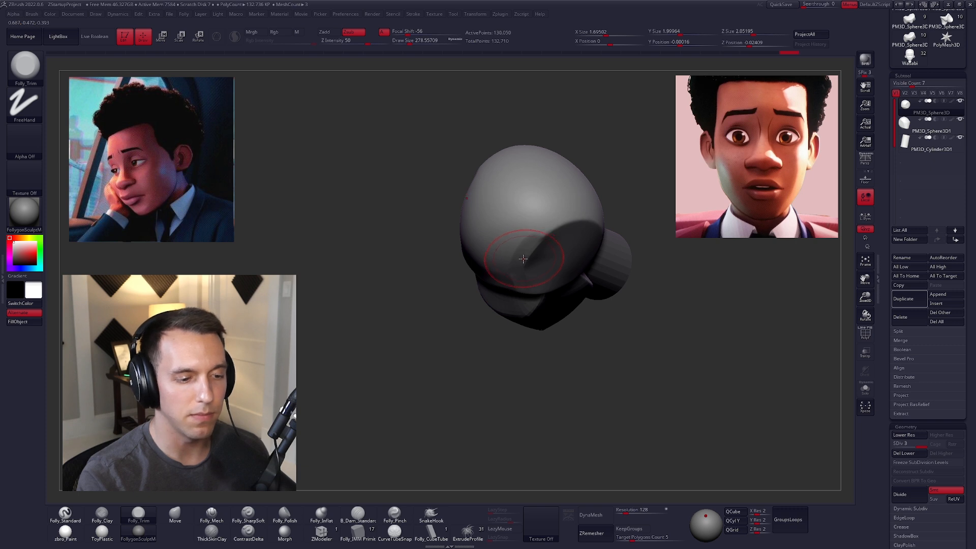
pyautogui.moveTo(545, 234); pyautogui.dragTo(588, 226)
pyautogui.moveTo(589, 233); pyautogui.dragTo(614, 211, button='right')
pyautogui.moveTo(612, 221); pyautogui.dragTo(597, 244)
pyautogui.moveTo(510, 273)
pyautogui.mouseDown(button='right')
pyautogui.moveTo(560, 254)
pyautogui.moveTo(543, 272)
pyautogui.moveTo(573, 264)
pyautogui.moveTo(534, 262)
pyautogui.mouseUp(button='right')
pyautogui.press('space')
pyautogui.press('space')
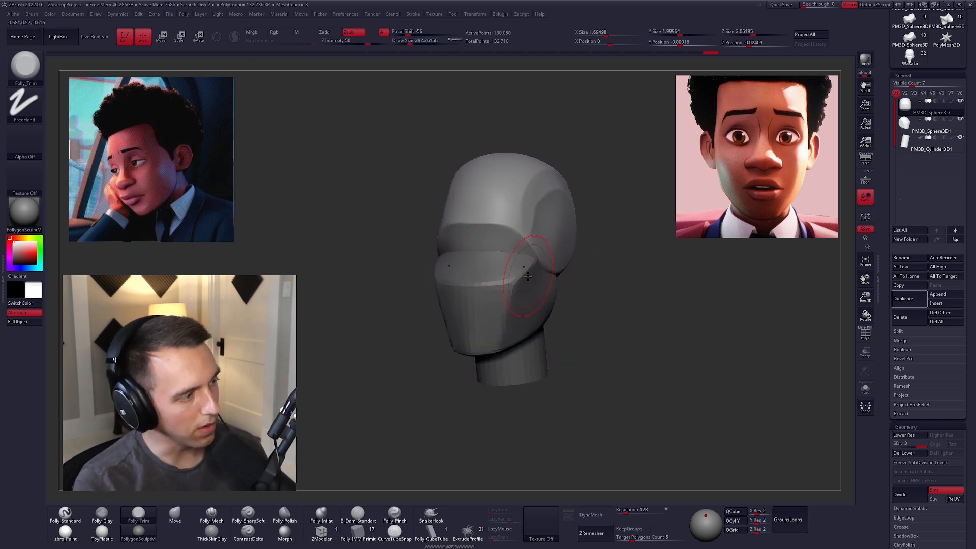
pyautogui.moveTo(505, 255); pyautogui.dragTo(468, 303, button='right')
pyautogui.press('space')
pyautogui.click(488, 242)
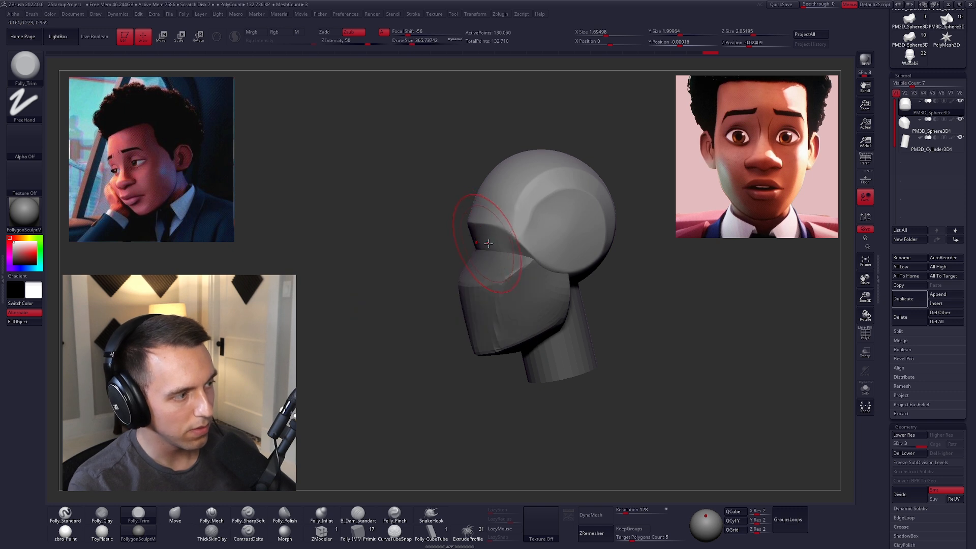
# Pull the skull's brow edge slightly forward in profile with the Move brush
pyautogui.keyDown('alt'); pyautogui.click(494, 288); pyautogui.keyUp('alt')
pyautogui.moveTo(492, 286)
pyautogui.mouseDown(button='right')
pyautogui.moveTo(474, 287)
pyautogui.moveTo(484, 288)
pyautogui.mouseUp(button='right')
pyautogui.press('b')
pyautogui.press('m')
pyautogui.press('v')
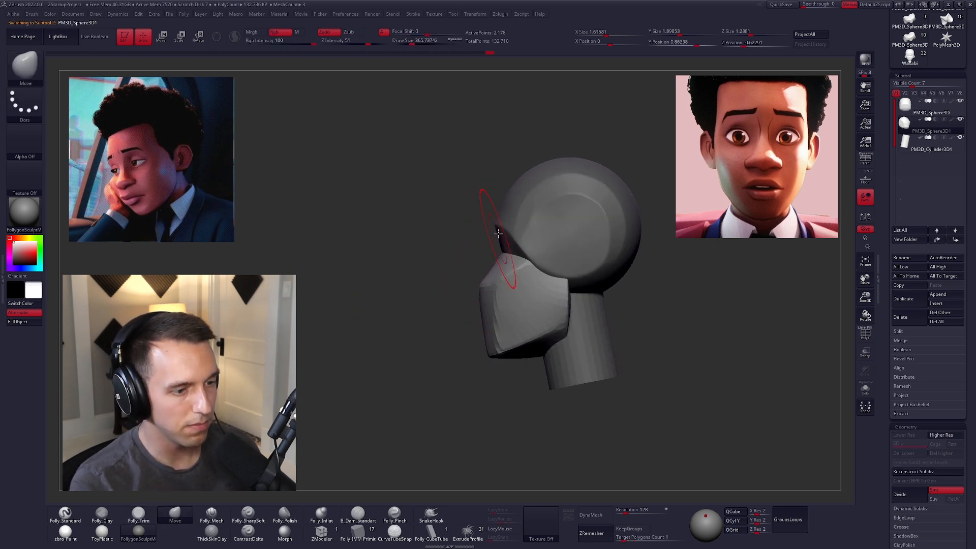
pyautogui.keyDown('alt'); pyautogui.click(500, 232); pyautogui.keyUp('alt')
pyautogui.moveTo(493, 227); pyautogui.dragTo(489, 227)
pyautogui.press('space')
pyautogui.click(488, 242)
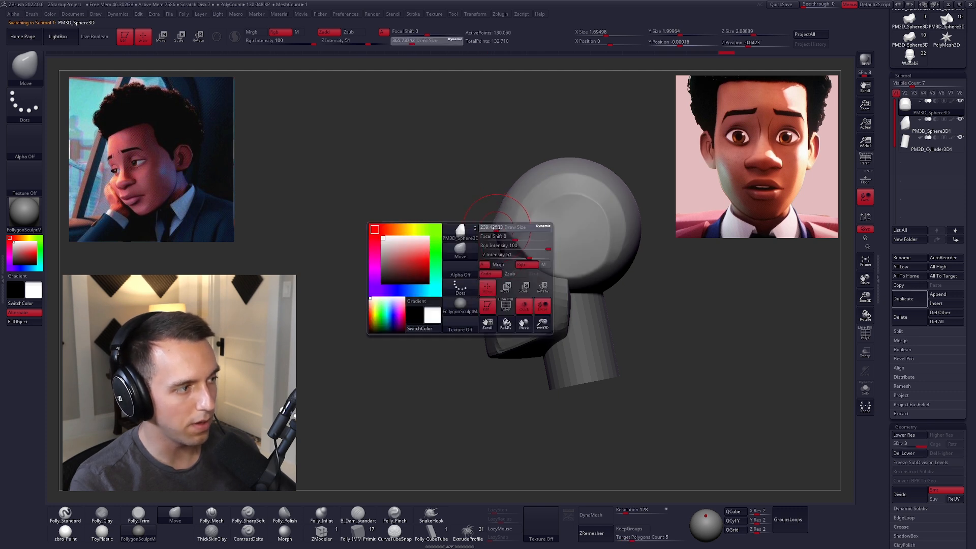
# Reshape the brow ridge and its outer corners from above, below and the side with the Move brush
pyautogui.moveTo(492, 225)
pyautogui.keyDown('shift'); pyautogui.mouseDown(button='right')
pyautogui.moveTo(529, 221)
pyautogui.moveTo(515, 270)
pyautogui.moveTo(514, 181)
pyautogui.mouseUp(button='right'); pyautogui.keyUp('shift')
pyautogui.moveTo(520, 249); pyautogui.dragTo(523, 136, button='right')
pyautogui.moveTo(514, 184); pyautogui.dragTo(511, 181)
pyautogui.keyDown('shift'); pyautogui.moveTo(512, 182); pyautogui.dragTo(518, 312, button='right'); pyautogui.keyUp('shift')
pyautogui.moveTo(519, 238)
pyautogui.mouseDown(button='right')
pyautogui.moveTo(483, 247)
pyautogui.moveTo(486, 237)
pyautogui.mouseUp(button='right')
pyautogui.press('space')
pyautogui.moveTo(517, 245)
pyautogui.mouseDown()
pyautogui.moveTo(535, 246)
pyautogui.moveTo(510, 261)
pyautogui.mouseUp()
pyautogui.press('space')
pyautogui.moveTo(525, 295); pyautogui.dragTo(514, 294)
pyautogui.moveTo(514, 272); pyautogui.dragTo(540, 268, button='right')
pyautogui.moveTo(591, 335); pyautogui.dragTo(607, 337, button='right')
pyautogui.press('space')
pyautogui.moveTo(608, 352); pyautogui.dragTo(605, 351)
pyautogui.moveTo(605, 354)
pyautogui.keyDown('alt'); pyautogui.mouseDown(button='right')
pyautogui.moveTo(604, 321)
pyautogui.moveTo(671, 334)
pyautogui.moveTo(669, 348)
pyautogui.mouseUp(button='right'); pyautogui.keyUp('alt')
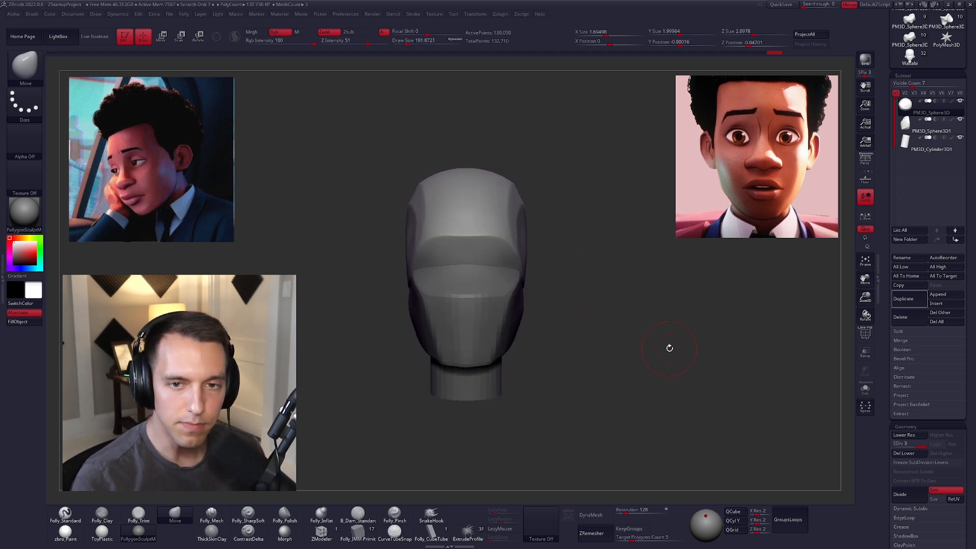
# Append a Sphere3D for the ear, scale it down and place it at the side of the head
pyautogui.click(941, 297)
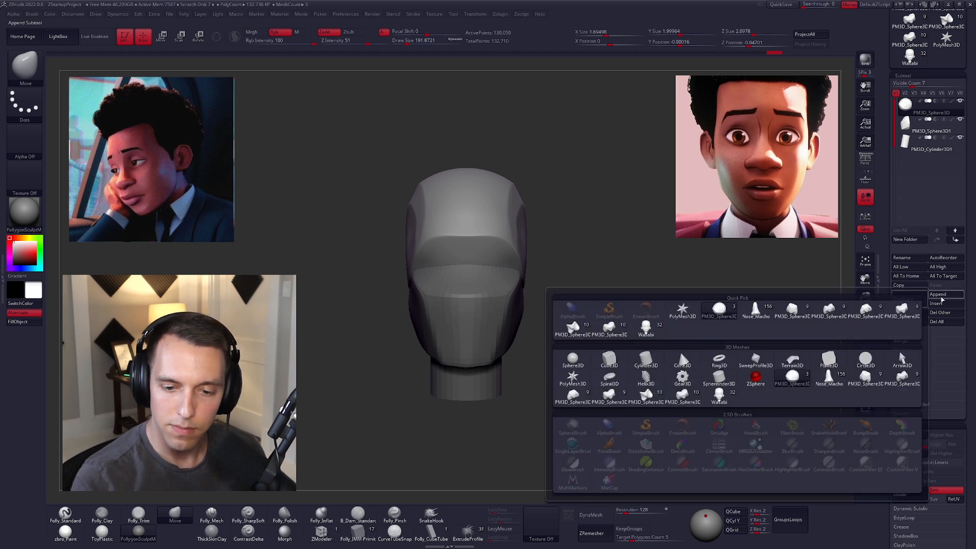
pyautogui.click(573, 359)
pyautogui.press('w')
pyautogui.moveTo(519, 236)
pyautogui.mouseDown()
pyautogui.moveTo(519, 270)
pyautogui.moveTo(600, 297)
pyautogui.mouseUp()
pyautogui.moveTo(551, 276)
pyautogui.mouseDown()
pyautogui.moveTo(647, 319)
pyautogui.moveTo(601, 290)
pyautogui.moveTo(538, 318)
pyautogui.mouseUp()
# Flatten the ear sphere front to back in the side view, level with the back edge of the jaw
pyautogui.keyDown('alt'); pyautogui.moveTo(618, 287); pyautogui.dragTo(516, 267, button='right'); pyautogui.keyUp('alt')
pyautogui.moveTo(517, 268)
pyautogui.mouseDown()
pyautogui.moveTo(598, 268)
pyautogui.moveTo(550, 268)
pyautogui.mouseUp()
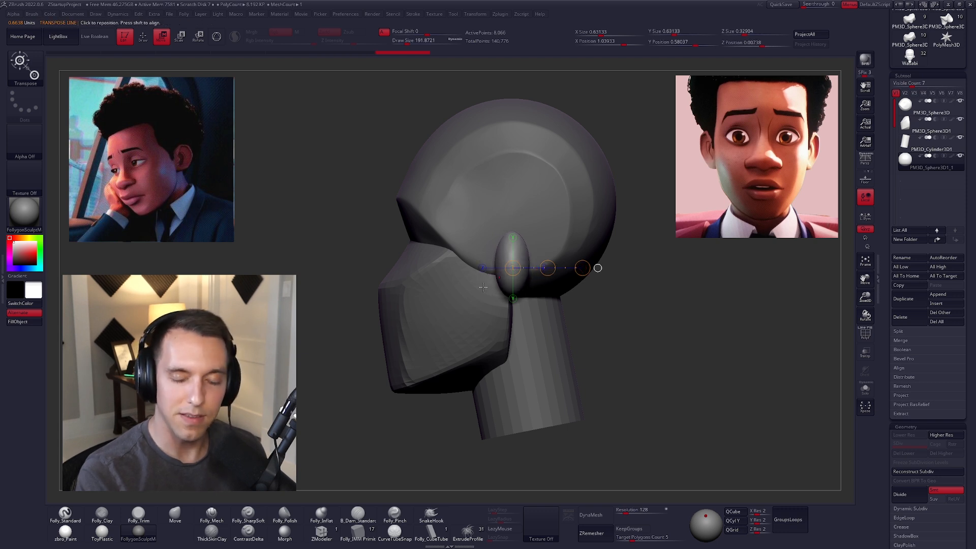
pyautogui.click(483, 268)
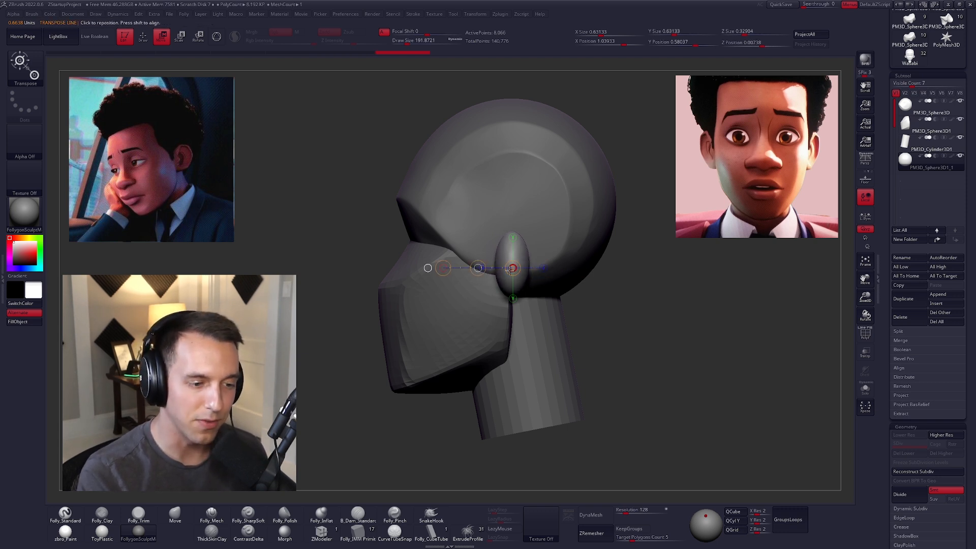
pyautogui.moveTo(513, 268); pyautogui.dragTo(509, 268)
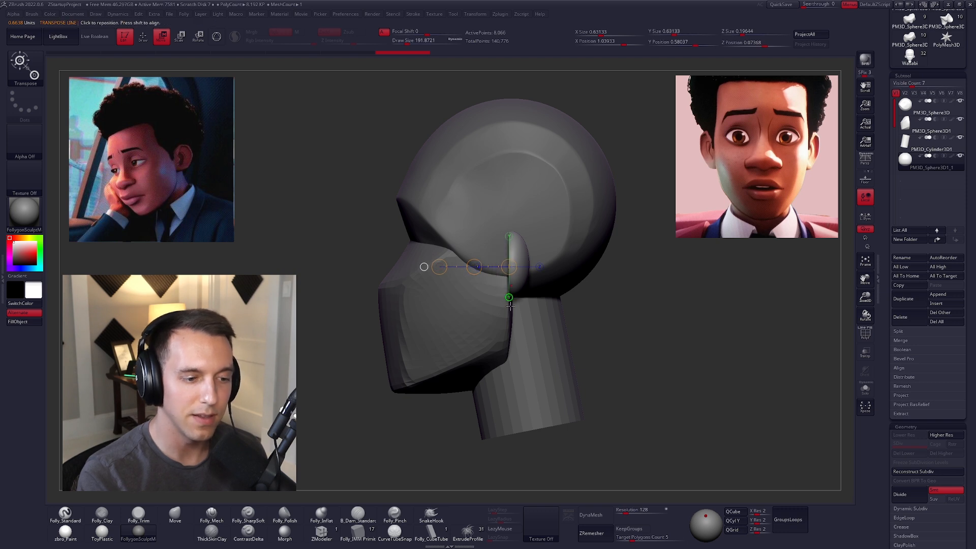
# Shape the ear from the front with the Move brush, flattening its inner side and tapering its lower end
pyautogui.press('q')
pyautogui.keyDown('shift'); pyautogui.moveTo(624, 335); pyautogui.dragTo(623, 326); pyautogui.keyUp('shift')
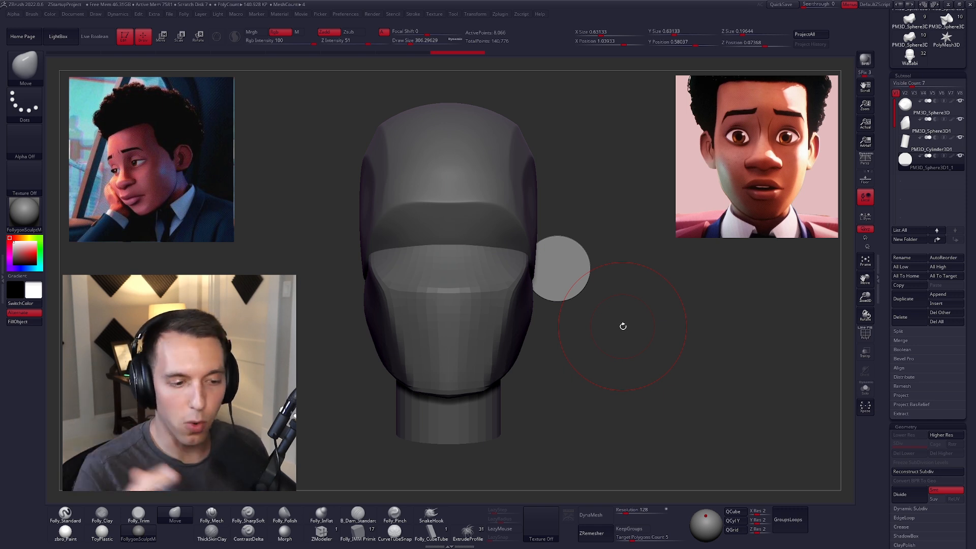
pyautogui.keyDown('alt'); pyautogui.moveTo(559, 282); pyautogui.dragTo(566, 300, button='right'); pyautogui.keyUp('alt')
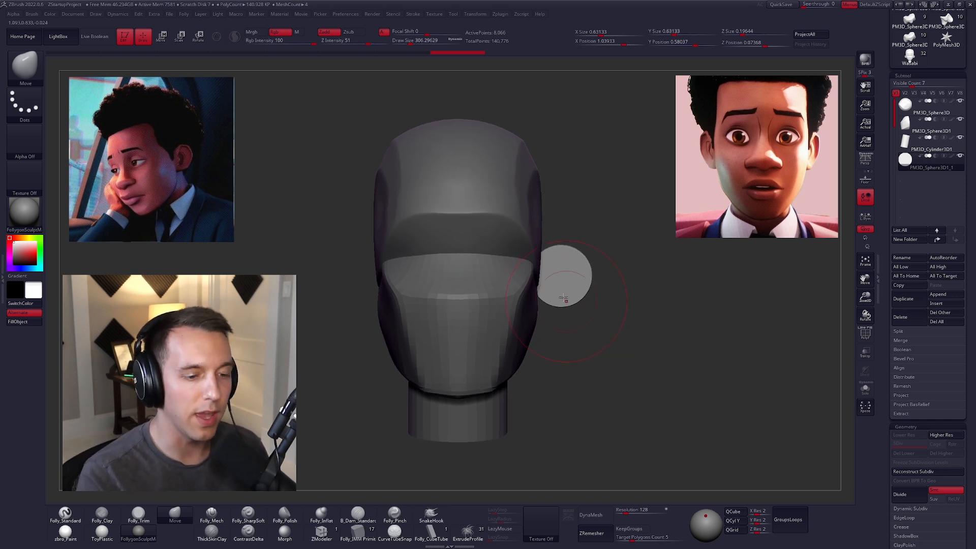
pyautogui.press('space')
pyautogui.moveTo(552, 277)
pyautogui.mouseDown()
pyautogui.moveTo(541, 276)
pyautogui.moveTo(553, 278)
pyautogui.moveTo(547, 295)
pyautogui.moveTo(574, 304)
pyautogui.mouseUp()
pyautogui.hotkey('alt', 's')
pyautogui.hotkey('alt', 's')
pyautogui.keyDown('alt'); pyautogui.moveTo(559, 291); pyautogui.dragTo(570, 300, button='right'); pyautogui.keyUp('alt')
pyautogui.moveTo(558, 287)
pyautogui.mouseDown()
pyautogui.moveTo(577, 350)
pyautogui.moveTo(554, 308)
pyautogui.mouseUp()
pyautogui.press('w')
pyautogui.press('q')
pyautogui.hotkey('alt', 's')
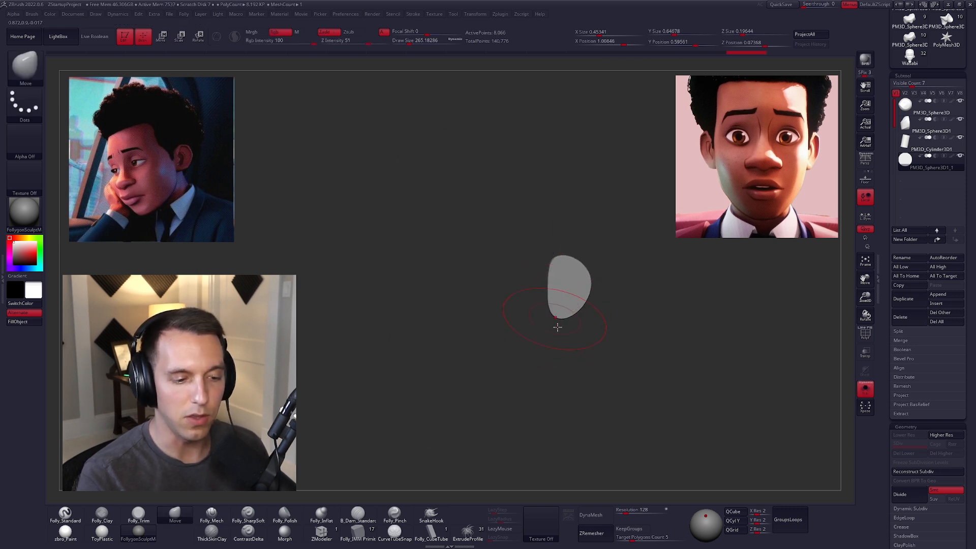
pyautogui.hotkey('alt', 's')
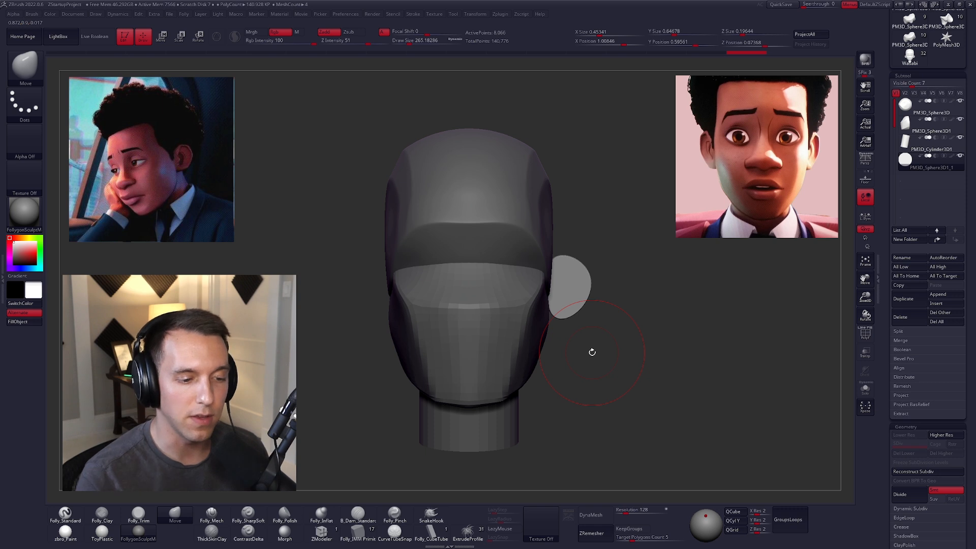
pyautogui.moveTo(640, 368); pyautogui.dragTo(623, 382)
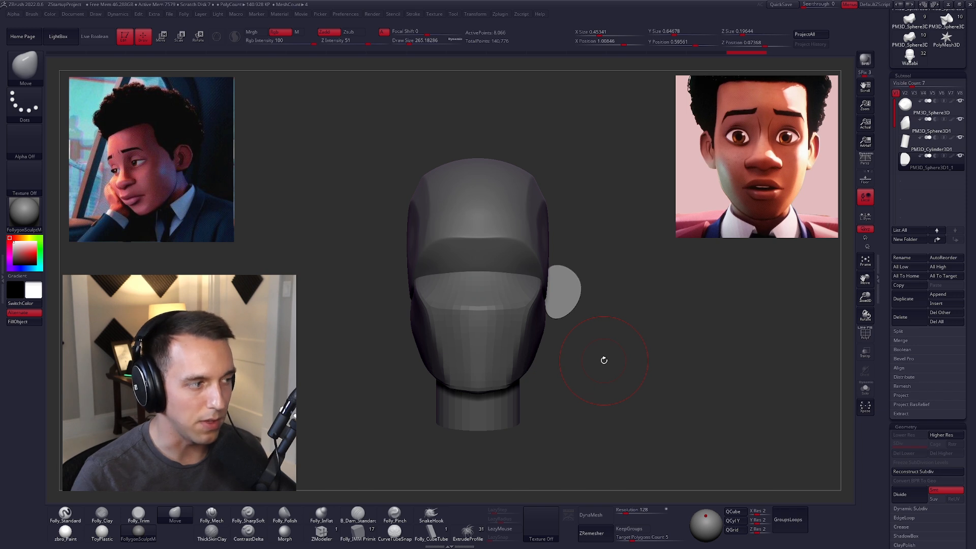
# Rotate the ear about its inner edge so it angles back from the side of the head
pyautogui.moveTo(554, 299); pyautogui.dragTo(549, 302, button='right')
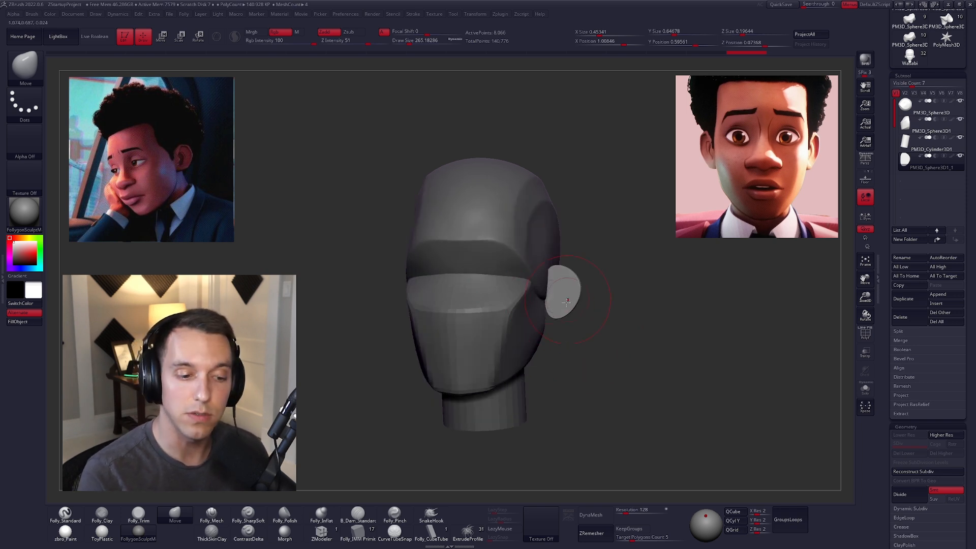
pyautogui.moveTo(562, 288); pyautogui.dragTo(563, 309, button='right')
pyautogui.hotkey('alt', 's')
pyautogui.press('r')
pyautogui.hotkey('alt', 's')
pyautogui.moveTo(544, 302)
pyautogui.mouseDown()
pyautogui.moveTo(611, 304)
pyautogui.moveTo(600, 259)
pyautogui.mouseUp()
pyautogui.moveTo(610, 305); pyautogui.dragTo(612, 301)
pyautogui.moveTo(593, 371); pyautogui.dragTo(575, 318, button='right')
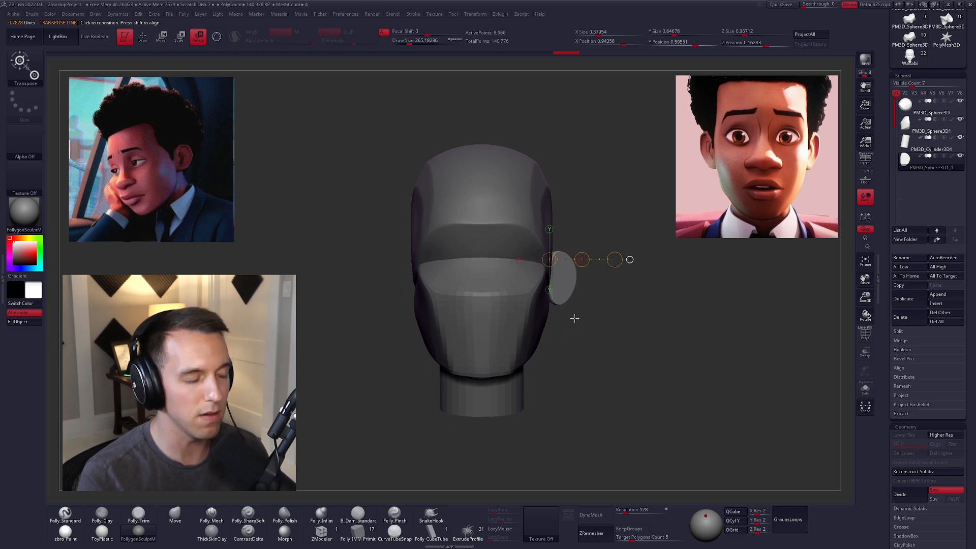
# Move the ear straight down along the side of the head in the front view
pyautogui.moveTo(592, 366)
pyautogui.keyDown('alt'); pyautogui.mouseDown(button='right')
pyautogui.moveTo(591, 356)
pyautogui.moveTo(592, 371)
pyautogui.mouseUp(button='right'); pyautogui.keyUp('alt')
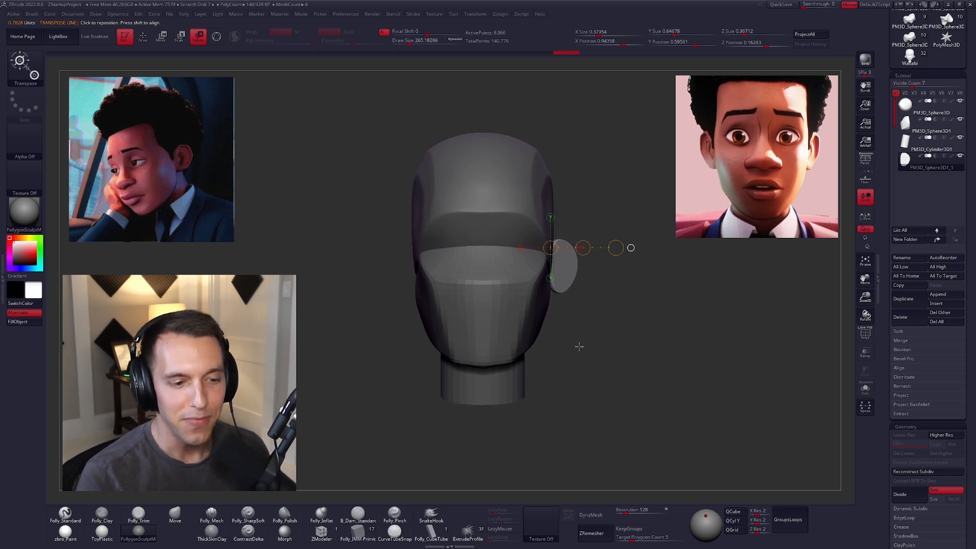
pyautogui.keyDown('alt'); pyautogui.moveTo(599, 304); pyautogui.dragTo(598, 335, button='right'); pyautogui.keyUp('alt')
pyautogui.press('w')
pyautogui.keyDown('shift'); pyautogui.moveTo(561, 316); pyautogui.dragTo(560, 374); pyautogui.keyUp('shift')
pyautogui.keyDown('shift'); pyautogui.moveTo(561, 345); pyautogui.dragTo(560, 334); pyautogui.keyUp('shift')
pyautogui.moveTo(597, 318); pyautogui.dragTo(574, 329, button='right')
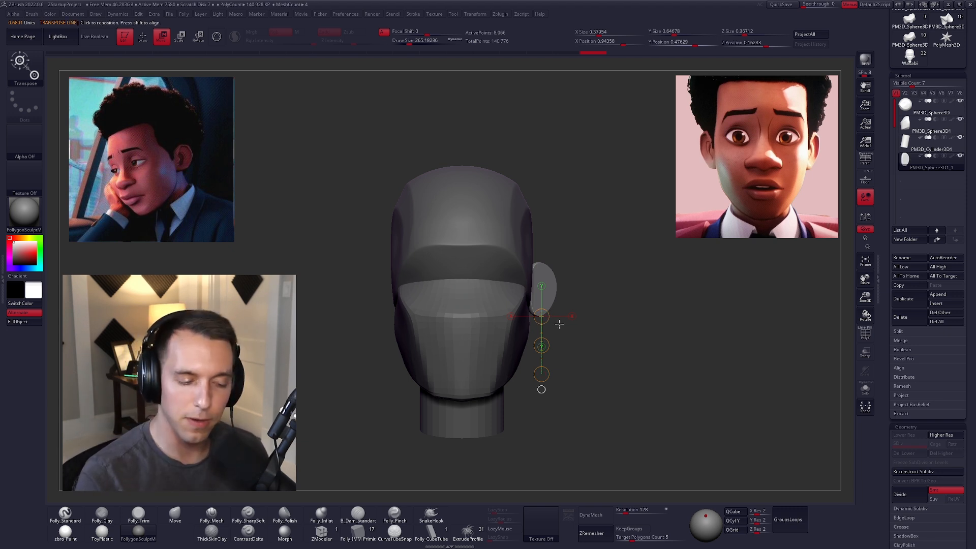
# Widen the ear front to back in the side view with the Move brush
pyautogui.moveTo(578, 347)
pyautogui.mouseDown()
pyautogui.moveTo(581, 382)
pyautogui.moveTo(529, 315)
pyautogui.mouseUp()
pyautogui.press('q')
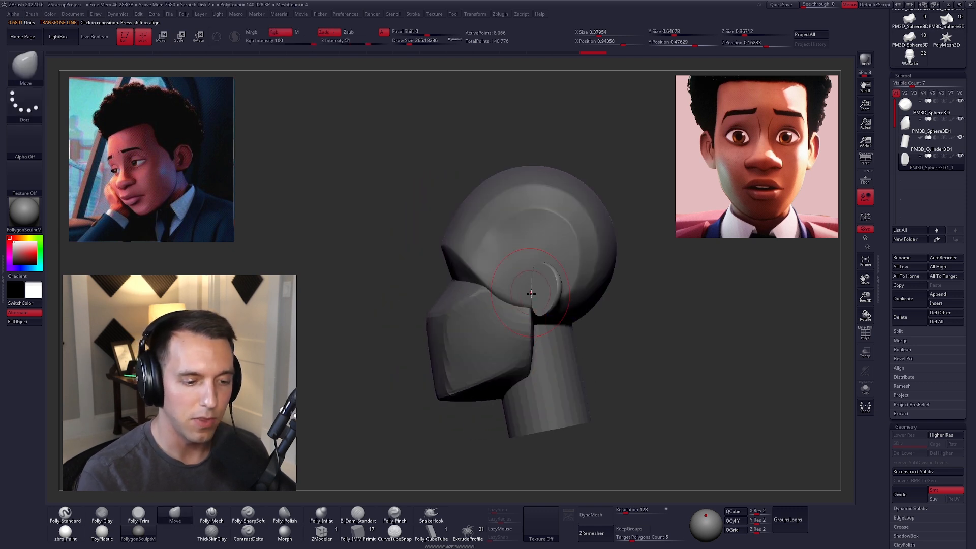
pyautogui.keyDown('alt'); pyautogui.click(533, 318); pyautogui.keyUp('alt')
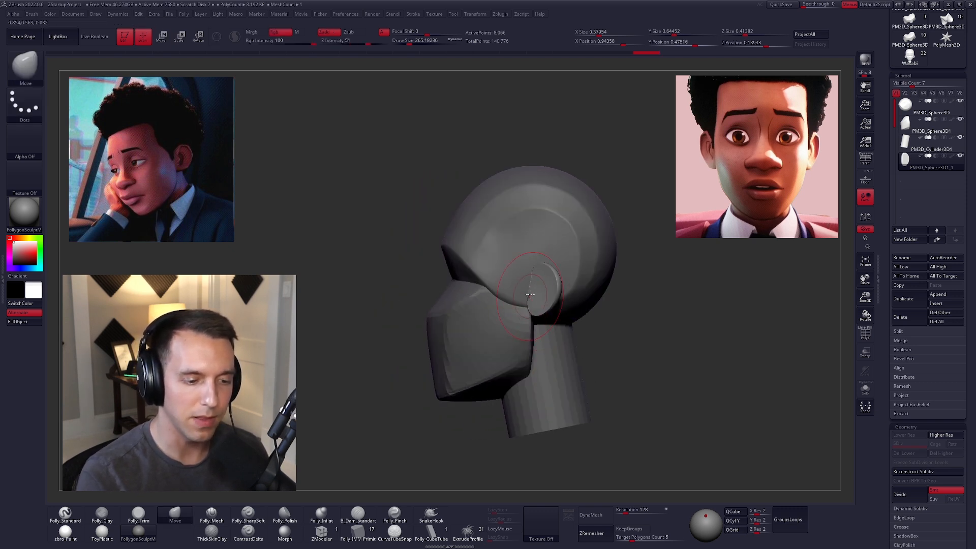
pyautogui.press('[')
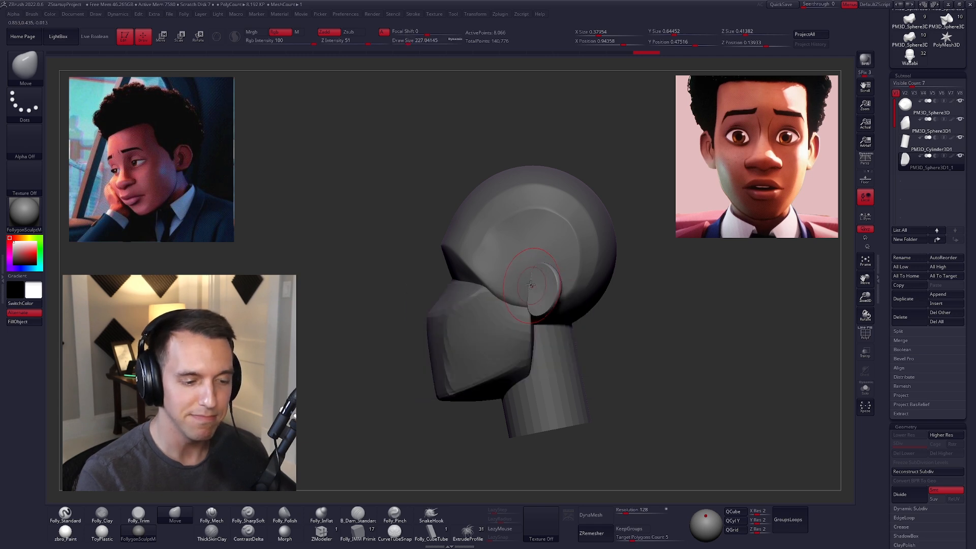
# Reshape the ear's outline with a smaller Move brush, leaving a rounded back edge and a straighter front edge
pyautogui.keyDown('shift'); pyautogui.moveTo(534, 293); pyautogui.dragTo(585, 293, button='right'); pyautogui.keyUp('shift')
pyautogui.press('space')
pyautogui.moveTo(551, 293); pyautogui.dragTo(548, 293)
pyautogui.keyDown('ctrl'); pyautogui.moveTo(545, 270); pyautogui.dragTo(539, 288, button='right'); pyautogui.keyUp('ctrl')
pyautogui.press('space')
pyautogui.press('space')
pyautogui.moveTo(540, 283); pyautogui.dragTo(523, 267)
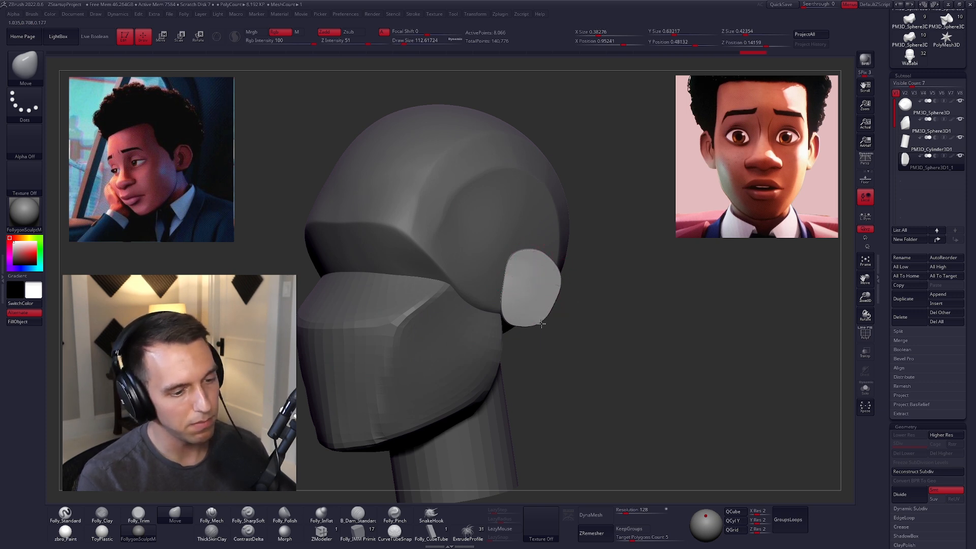
# Thin the ear and tuck its lower inner edge toward the head with the Move brush
pyautogui.press('space')
pyautogui.moveTo(521, 313); pyautogui.dragTo(527, 312)
pyautogui.moveTo(534, 305); pyautogui.dragTo(509, 308, button='right')
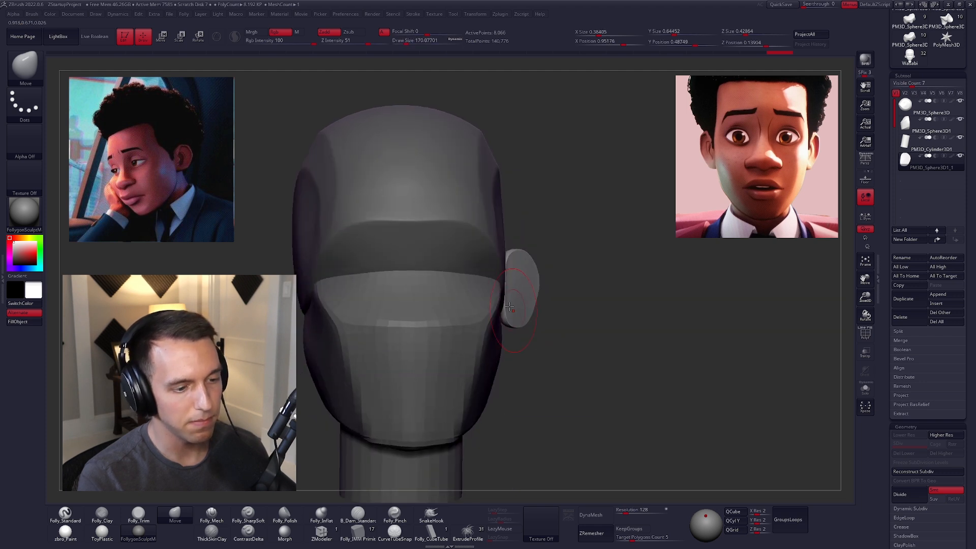
pyautogui.moveTo(507, 314); pyautogui.dragTo(504, 311)
pyautogui.moveTo(505, 313)
pyautogui.keyDown('ctrl'); pyautogui.mouseDown(button='right')
pyautogui.moveTo(524, 346)
pyautogui.moveTo(567, 315)
pyautogui.mouseUp(button='right'); pyautogui.keyUp('ctrl')
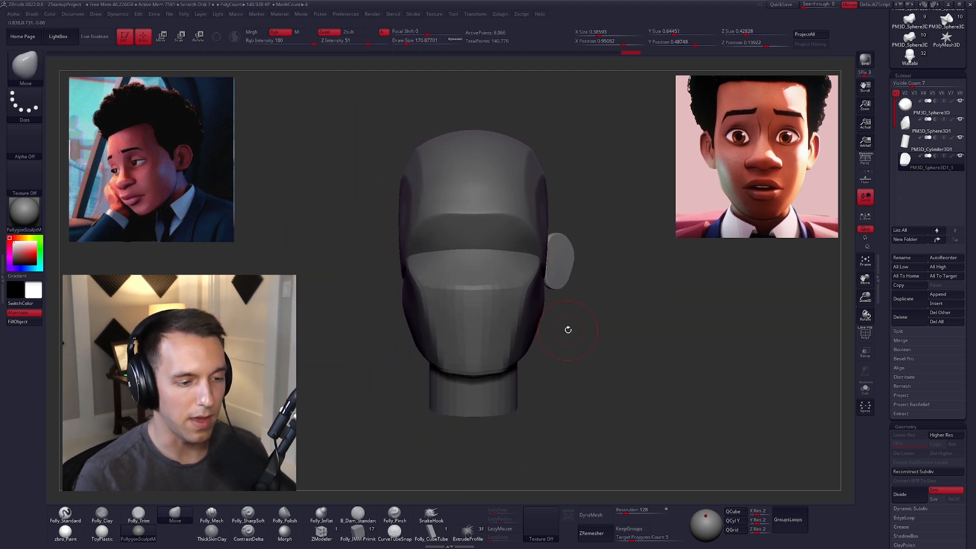
# Mirror the ear to the opposite side of the head
pyautogui.keyDown('ctrl'); pyautogui.moveTo(613, 376); pyautogui.dragTo(585, 358, button='right'); pyautogui.keyUp('ctrl')
pyautogui.hotkey('ctrl', 'shift', 'f')
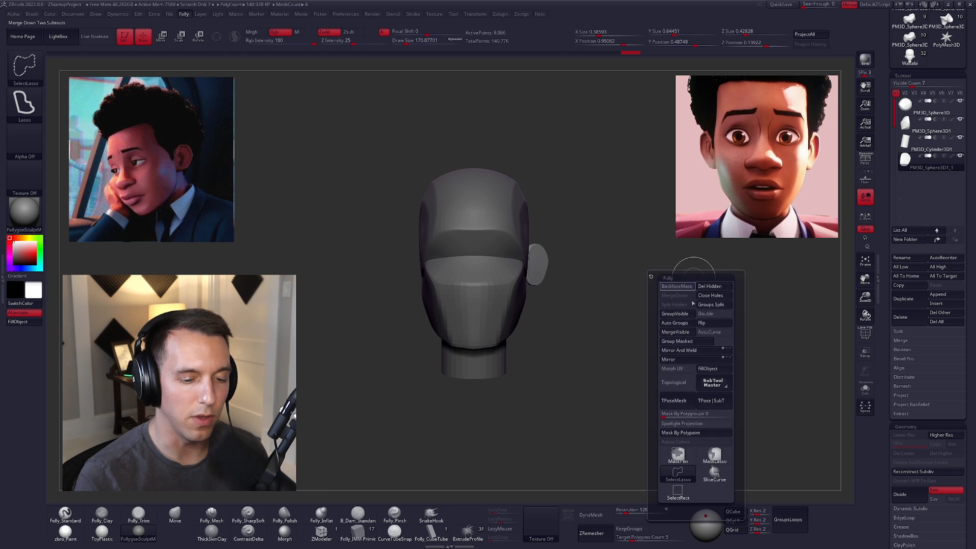
pyautogui.click(699, 359)
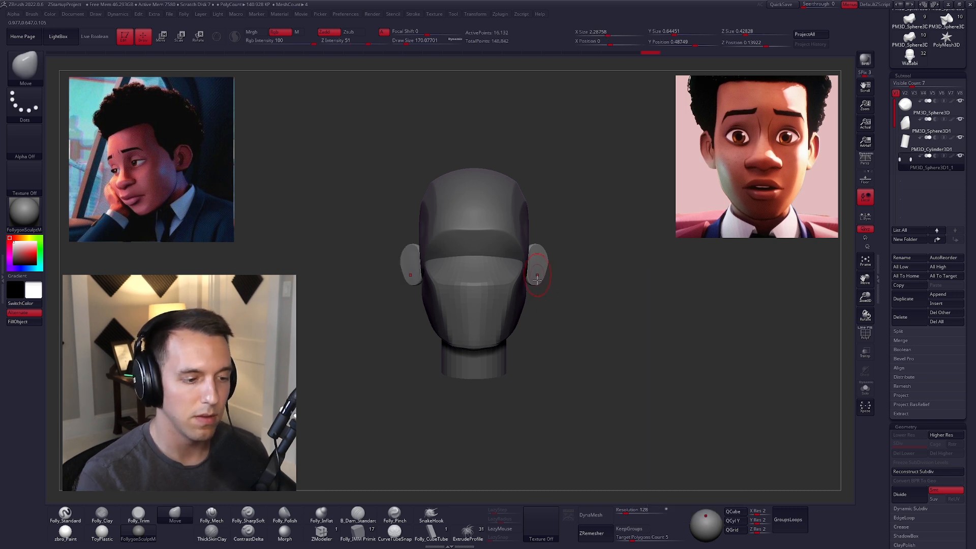
# Select the jaw and narrow its rear corners symmetrically from the back view with a large Move brush
pyautogui.moveTo(622, 366); pyautogui.dragTo(569, 331, button='right')
pyautogui.press('s')
pyautogui.moveTo(568, 331); pyautogui.dragTo(579, 328)
pyautogui.moveTo(579, 328)
pyautogui.mouseDown(button='right')
pyautogui.moveTo(567, 289)
pyautogui.moveTo(606, 279)
pyautogui.moveTo(551, 310)
pyautogui.moveTo(581, 353)
pyautogui.moveTo(534, 341)
pyautogui.mouseUp(button='right')
pyautogui.press('s')
pyautogui.press('s')
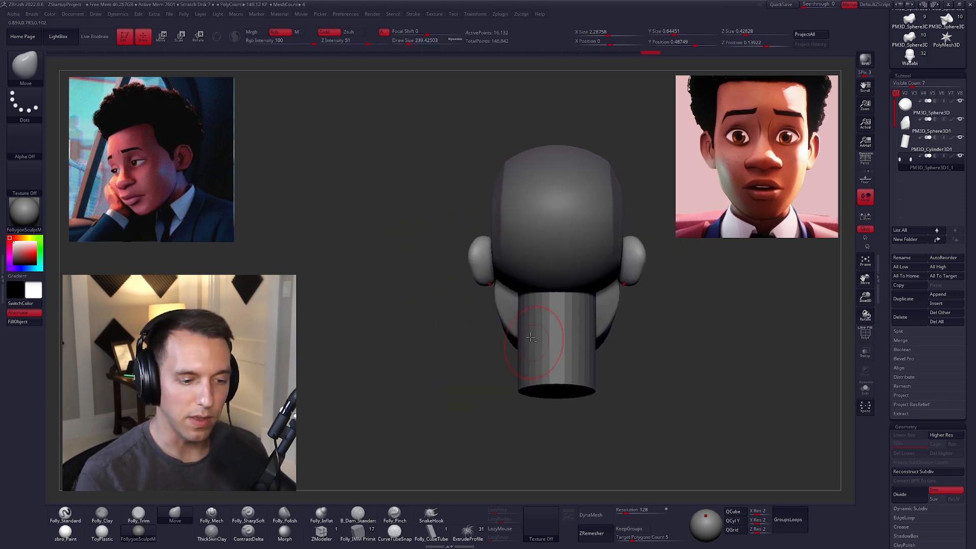
pyautogui.keyDown('alt'); pyautogui.click(512, 303); pyautogui.keyUp('alt')
pyautogui.moveTo(512, 304); pyautogui.dragTo(523, 295, button='right')
pyautogui.press('ctrl')
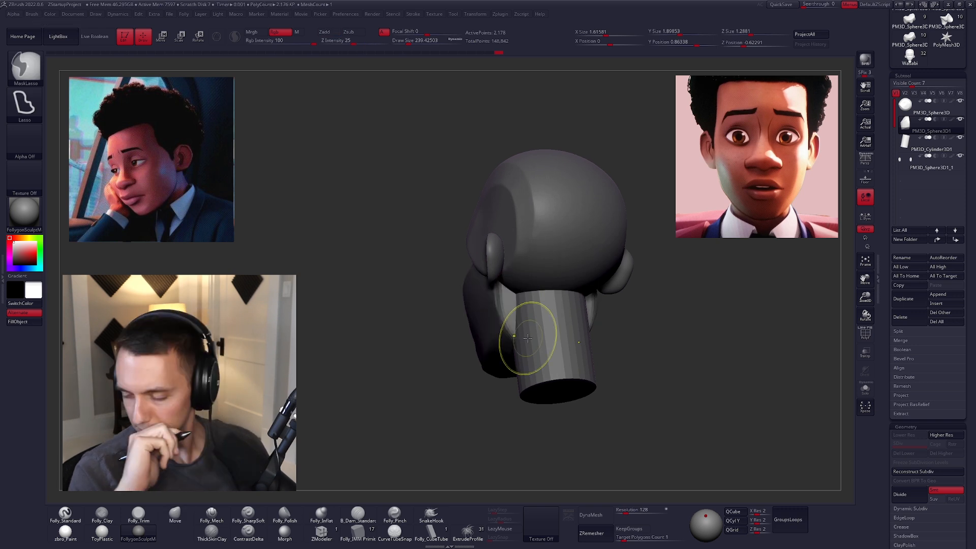
pyautogui.hotkey('ctrl', 'shift', 'a')
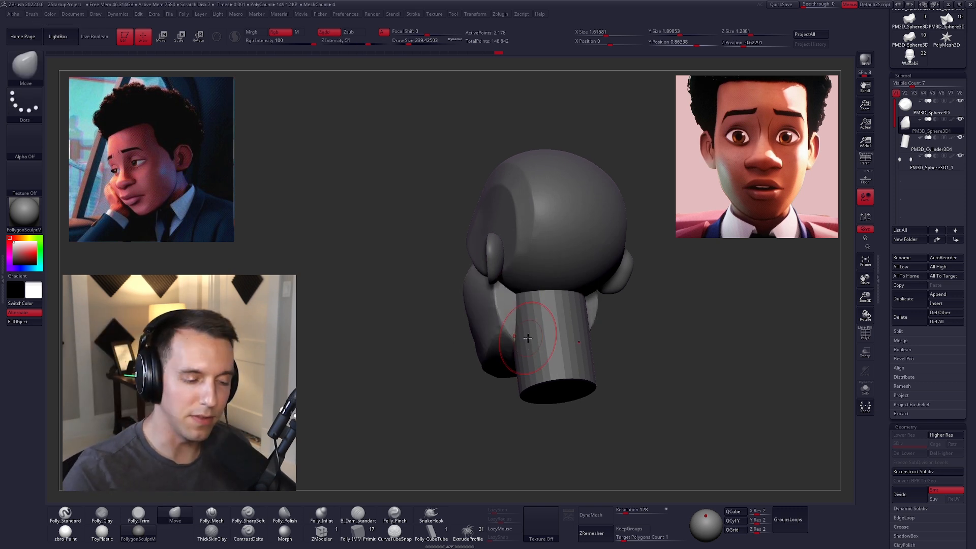
pyautogui.keyDown('shift'); pyautogui.moveTo(528, 338); pyautogui.dragTo(491, 331, button='right'); pyautogui.keyUp('shift')
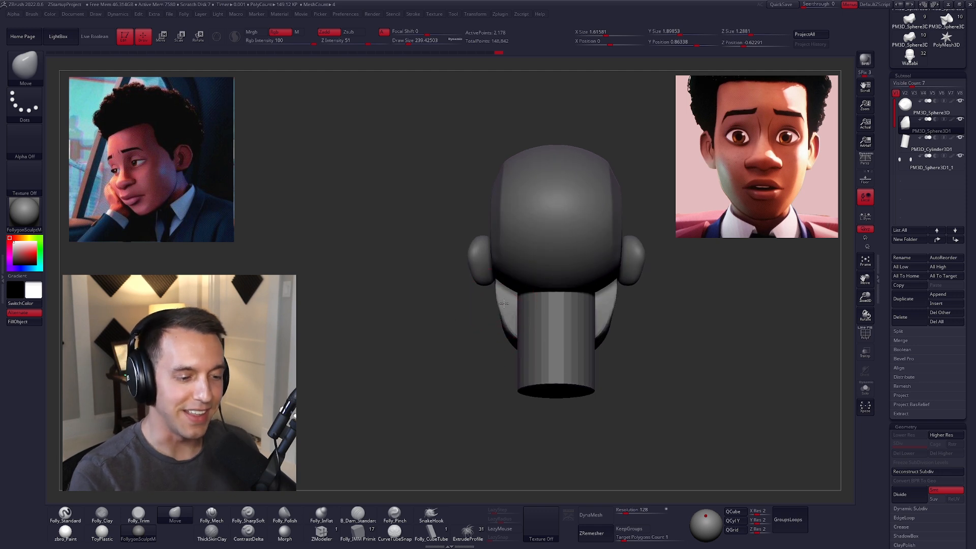
pyautogui.moveTo(493, 327); pyautogui.dragTo(510, 321, button='right')
pyautogui.press('space')
pyautogui.moveTo(510, 320); pyautogui.dragTo(513, 321)
pyautogui.moveTo(513, 321); pyautogui.dragTo(496, 300, button='right')
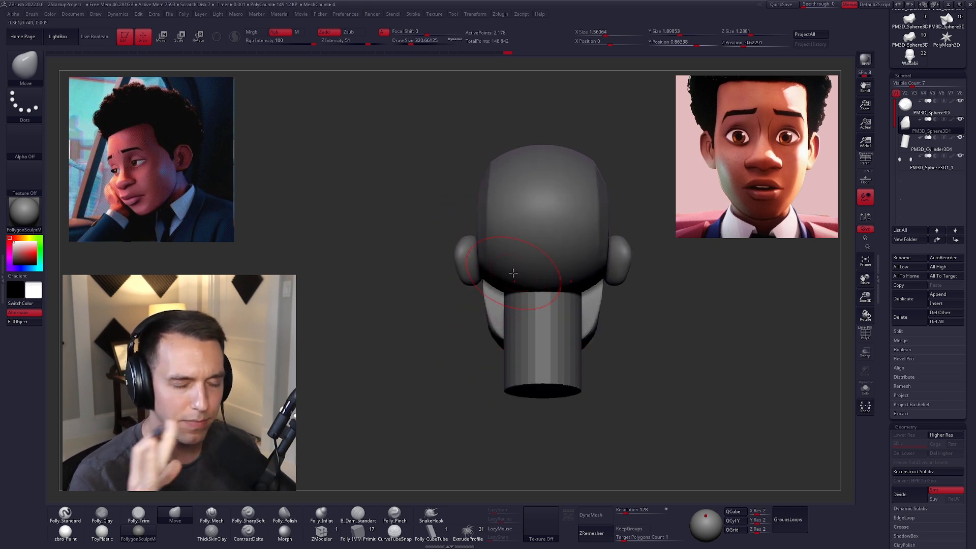
# Extend the jaw's height slightly with the Move brush, checking the head from the side and front
pyautogui.moveTo(577, 403); pyautogui.dragTo(661, 361, button='right')
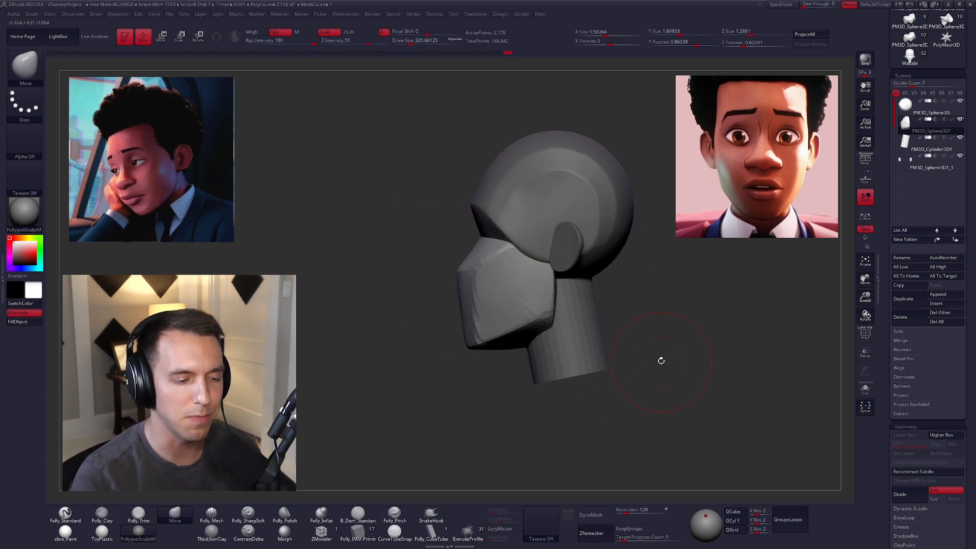
pyautogui.moveTo(547, 333); pyautogui.dragTo(604, 367, button='right')
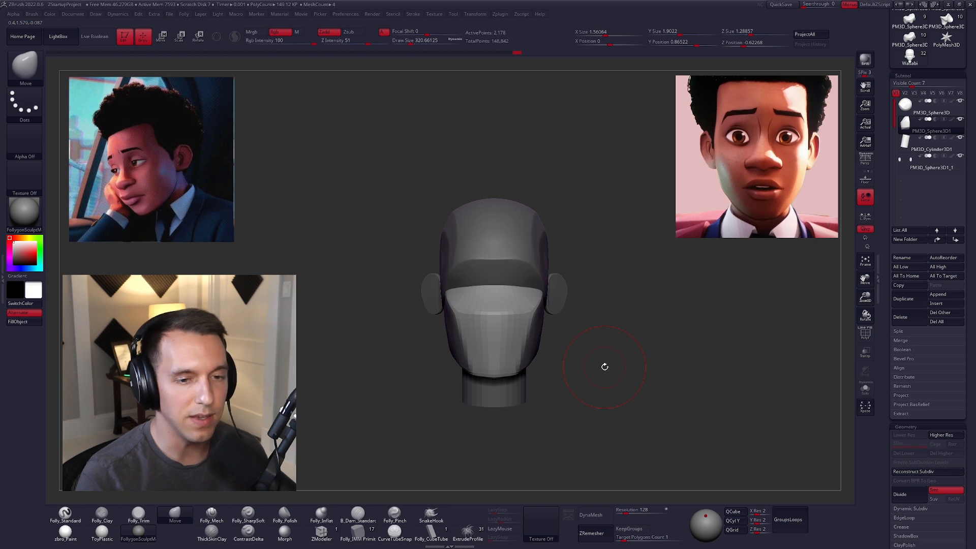
pyautogui.moveTo(626, 372)
pyautogui.keyDown('alt'); pyautogui.mouseDown()
pyautogui.moveTo(593, 324)
pyautogui.moveTo(615, 326)
pyautogui.mouseUp(); pyautogui.keyUp('alt')
pyautogui.press('space')
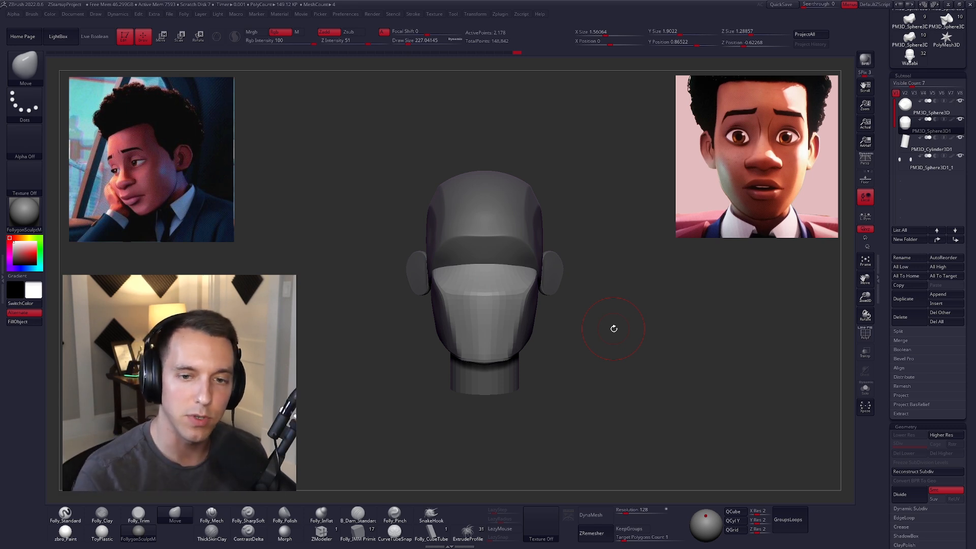
# Append a Sphere3D as a new subtool below the ears and make it active
pyautogui.click(931, 164)
pyautogui.click(940, 296)
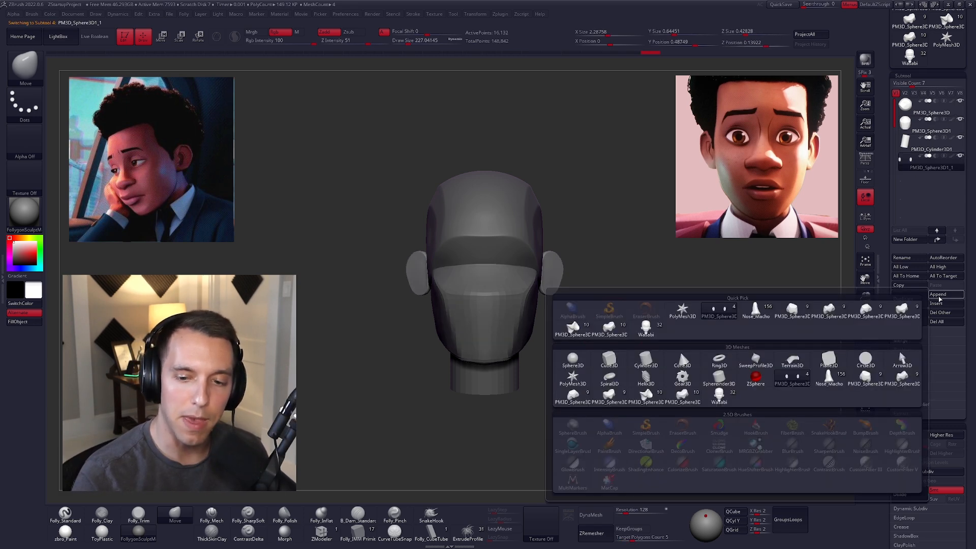
pyautogui.click(573, 360)
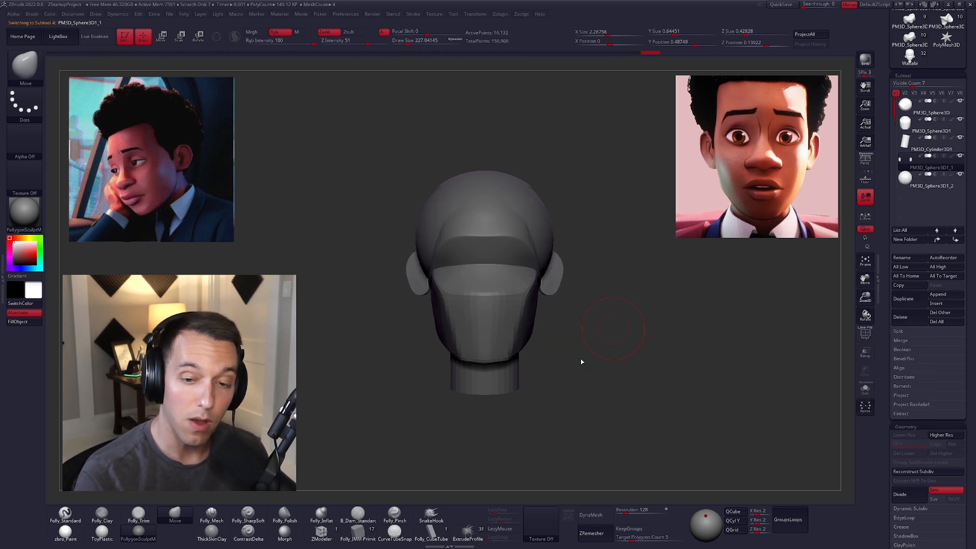
pyautogui.click(907, 179)
# Scale the new sphere down to nose size and move it out in front of the face along the centre line
pyautogui.keyDown('shift'); pyautogui.moveTo(613, 362); pyautogui.dragTo(681, 360); pyautogui.keyUp('shift')
pyautogui.press('w')
pyautogui.keyDown('shift'); pyautogui.moveTo(559, 277); pyautogui.dragTo(501, 336); pyautogui.keyUp('shift')
pyautogui.keyDown('alt'); pyautogui.moveTo(550, 274); pyautogui.dragTo(511, 273, button='right'); pyautogui.keyUp('alt')
pyautogui.moveTo(505, 272)
pyautogui.mouseDown()
pyautogui.moveTo(628, 322)
pyautogui.moveTo(545, 289)
pyautogui.moveTo(526, 294)
pyautogui.mouseUp()
pyautogui.press('e')
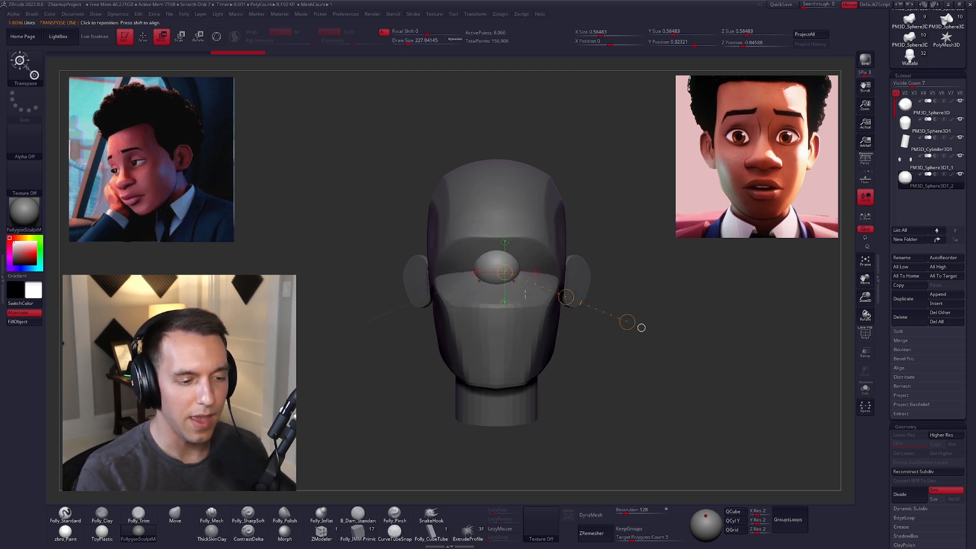
pyautogui.hotkey('shift', 's')
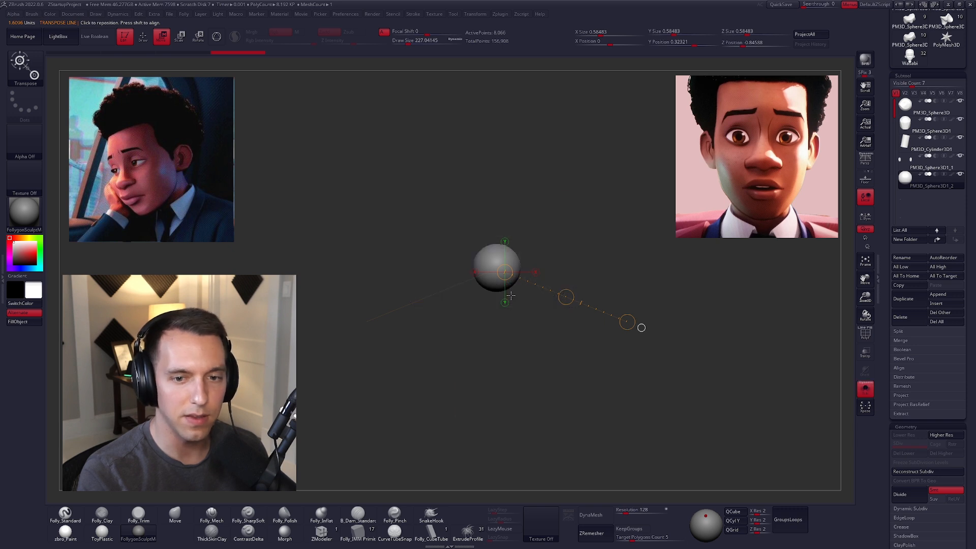
pyautogui.hotkey('shift', 's')
pyautogui.keyDown('alt'); pyautogui.moveTo(507, 281); pyautogui.dragTo(515, 305, button='right'); pyautogui.keyUp('alt')
pyautogui.moveTo(515, 305); pyautogui.dragTo(559, 305, button='right')
pyautogui.moveTo(503, 271); pyautogui.dragTo(552, 271)
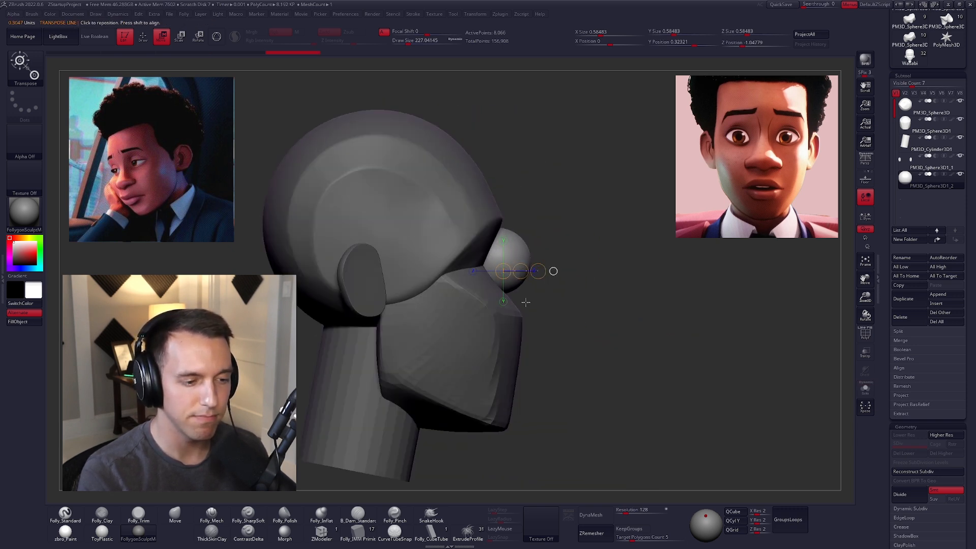
# Activate the Move brush with a draw size of about 265 over the nose sphere in the front view
pyautogui.keyDown('shift'); pyautogui.moveTo(552, 285); pyautogui.dragTo(514, 292, button='right'); pyautogui.keyUp('shift')
pyautogui.press('q')
pyautogui.press('b')
pyautogui.press('m')
pyautogui.press('v')
pyautogui.press('space')
pyautogui.moveTo(530, 247); pyautogui.dragTo(528, 280)
pyautogui.press('space')
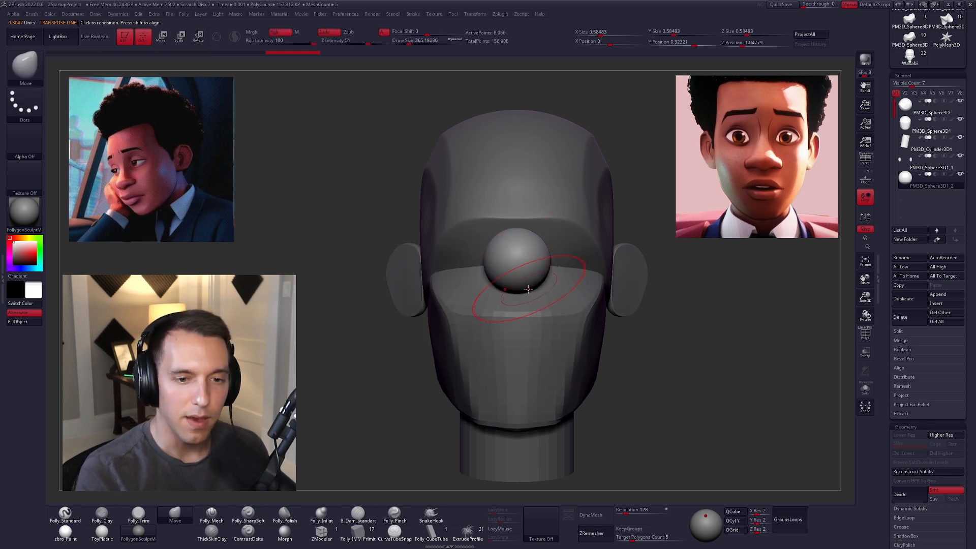
# Mask off the rest of the jaw in the side view, move its front plane slightly back, and clear the mask
pyautogui.moveTo(527, 291)
pyautogui.mouseDown(button='right')
pyautogui.moveTo(558, 292)
pyautogui.moveTo(555, 280)
pyautogui.mouseUp(button='right')
pyautogui.keyDown('alt'); pyautogui.click(538, 325); pyautogui.keyUp('alt')
pyautogui.press('space')
pyautogui.moveTo(540, 326); pyautogui.dragTo(544, 326)
pyautogui.moveTo(530, 265)
pyautogui.keyDown('ctrl'); pyautogui.mouseDown()
pyautogui.moveTo(532, 447)
pyautogui.moveTo(605, 384)
pyautogui.mouseUp(); pyautogui.keyUp('ctrl')
pyautogui.keyDown('ctrl'); pyautogui.click(612, 376); pyautogui.keyUp('ctrl')
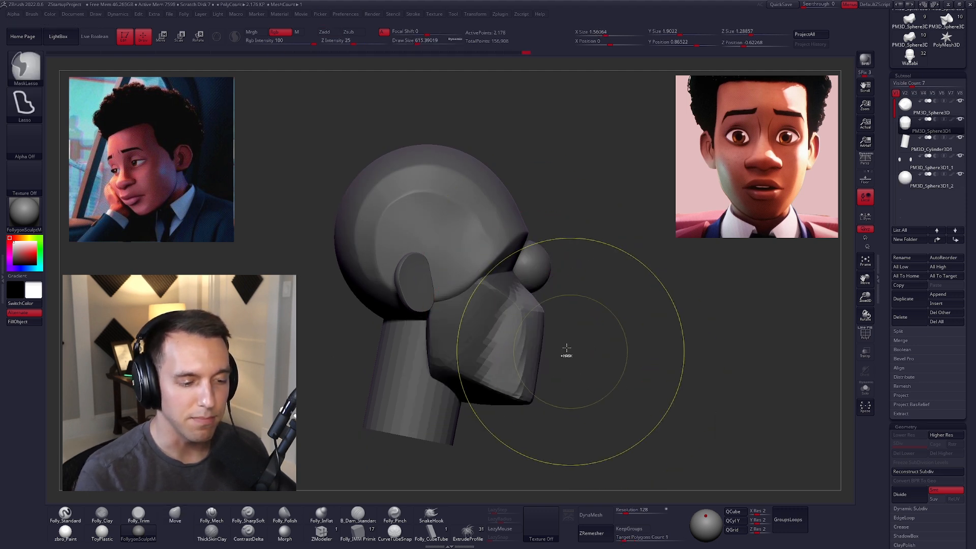
pyautogui.press('w')
pyautogui.keyDown('shift'); pyautogui.moveTo(511, 346); pyautogui.dragTo(598, 347); pyautogui.keyUp('shift')
pyautogui.moveTo(555, 347); pyautogui.dragTo(546, 347)
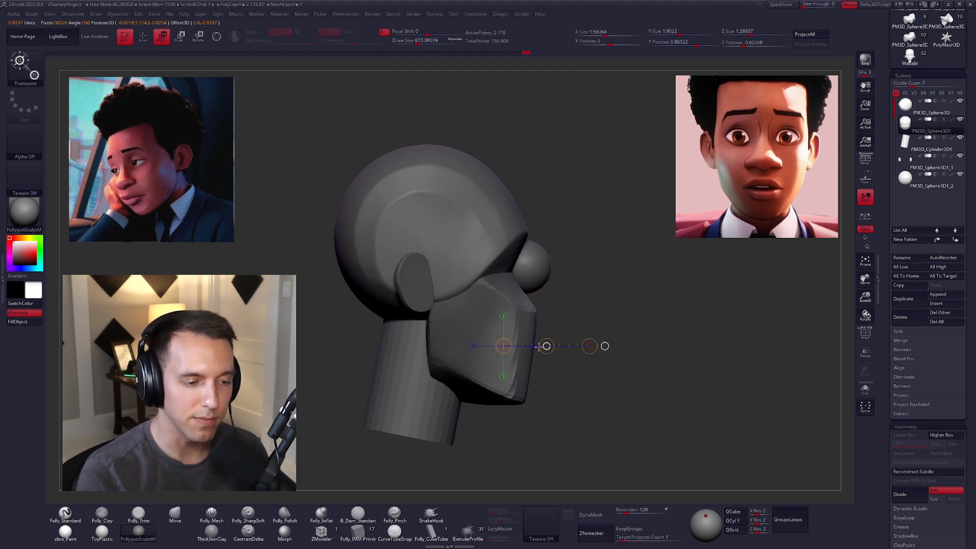
pyautogui.keyDown('ctrl'); pyautogui.moveTo(598, 323); pyautogui.dragTo(605, 333); pyautogui.keyUp('ctrl')
pyautogui.press('q')
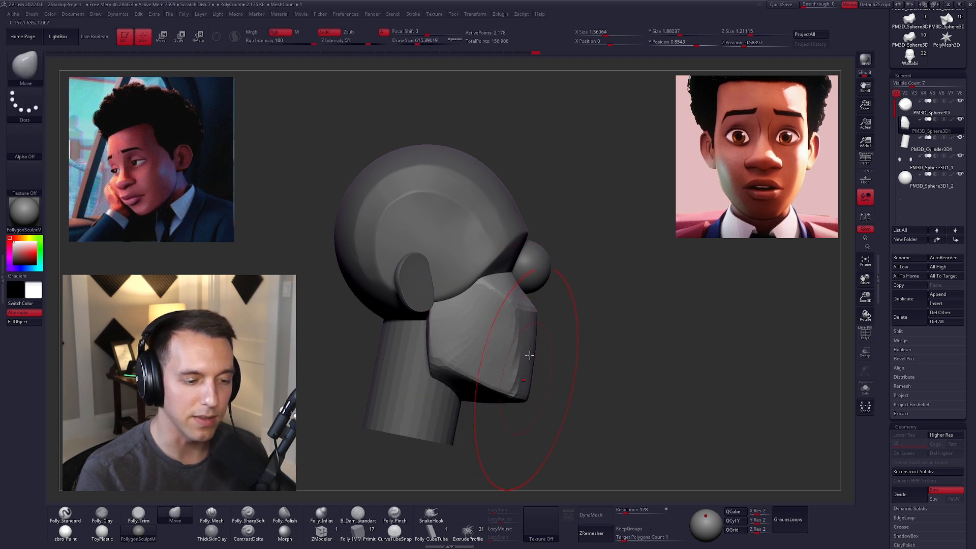
# Squash the nose sphere into a wider, flatter oval in the front view with the Move brush
pyautogui.keyDown('shift'); pyautogui.moveTo(530, 319); pyautogui.dragTo(495, 333, button='right'); pyautogui.keyUp('shift')
pyautogui.keyDown('alt'); pyautogui.click(552, 277); pyautogui.keyUp('alt')
pyautogui.rightClick(552, 277)
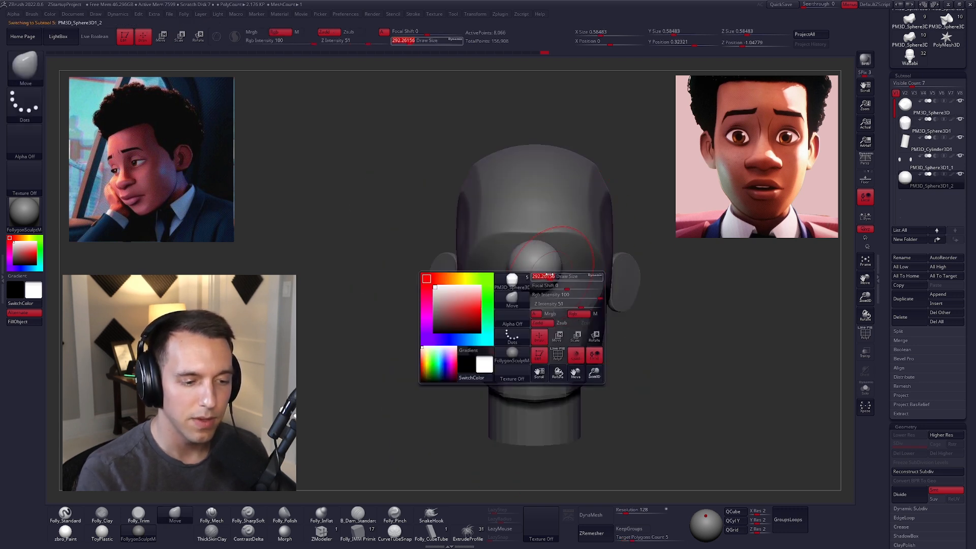
pyautogui.keyDown('alt'); pyautogui.moveTo(552, 277); pyautogui.dragTo(513, 276, button='right'); pyautogui.keyUp('alt')
pyautogui.press('space')
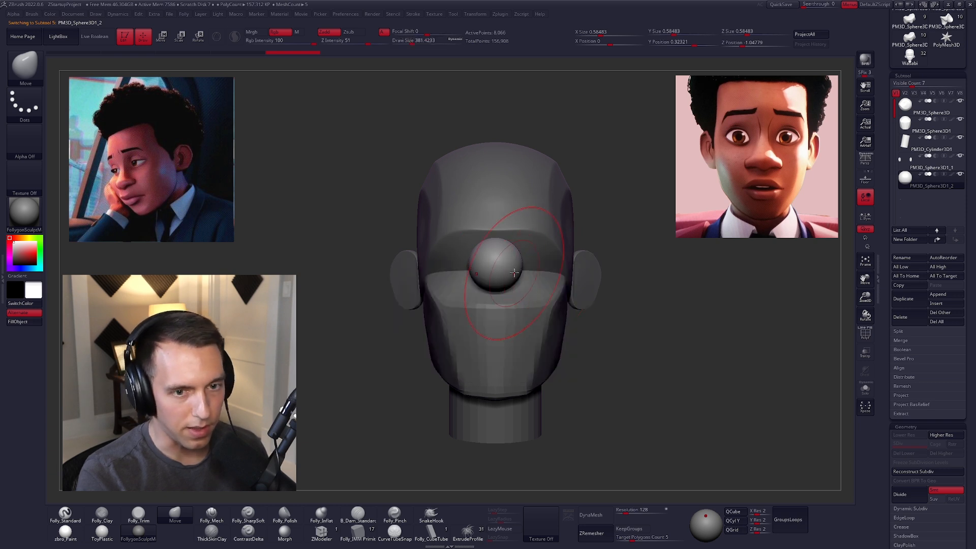
pyautogui.press('space')
pyautogui.moveTo(525, 269); pyautogui.dragTo(514, 259)
pyautogui.press('space')
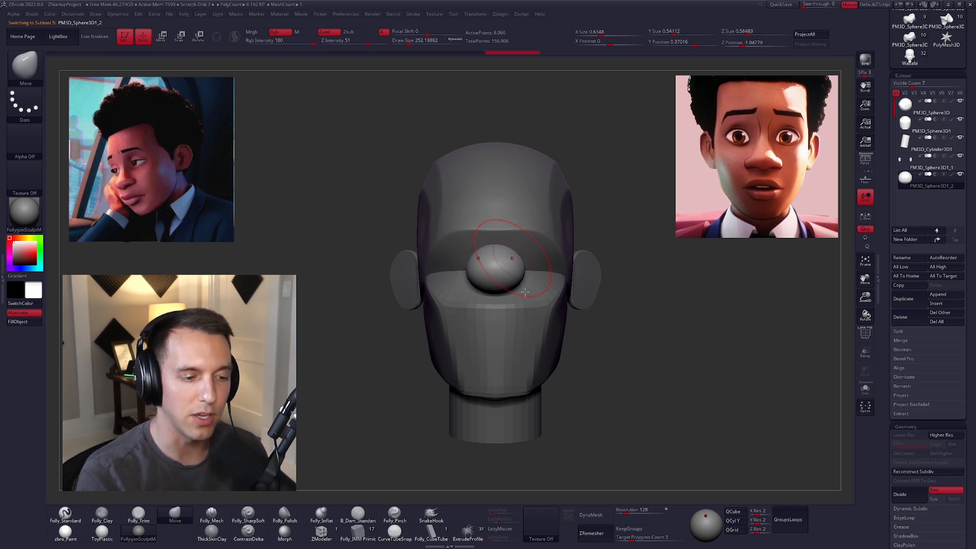
# Scale the nose sphere down and position it lower, at the upper front edge of the jaw plane
pyautogui.press('w')
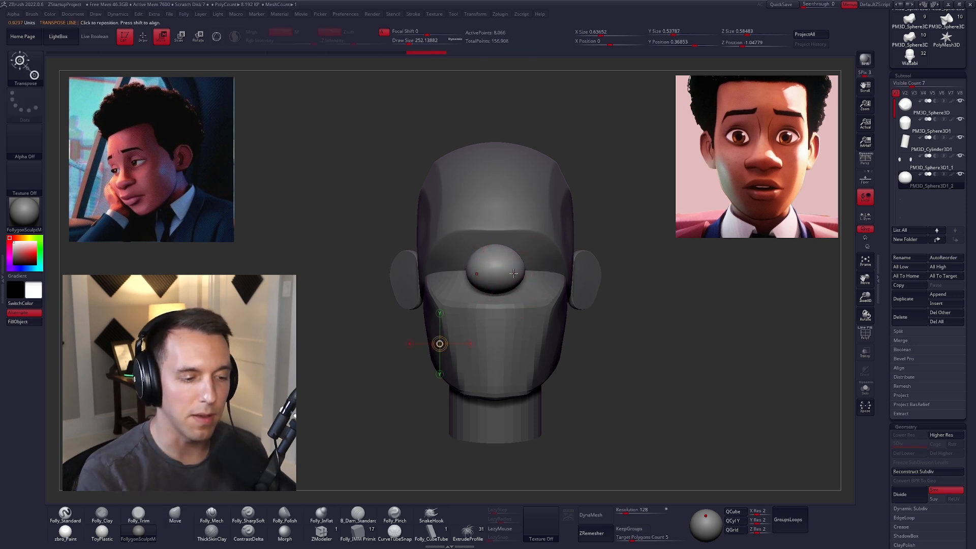
pyautogui.moveTo(504, 270)
pyautogui.mouseDown()
pyautogui.moveTo(642, 320)
pyautogui.moveTo(617, 316)
pyautogui.mouseUp()
pyautogui.moveTo(563, 355); pyautogui.dragTo(605, 347, button='right')
pyautogui.moveTo(592, 275)
pyautogui.keyDown('shift'); pyautogui.mouseDown()
pyautogui.moveTo(592, 314)
pyautogui.moveTo(623, 318)
pyautogui.moveTo(603, 334)
pyautogui.mouseUp(); pyautogui.keyUp('shift')
pyautogui.moveTo(605, 351)
pyautogui.keyDown('shift'); pyautogui.mouseDown(button='right')
pyautogui.moveTo(582, 364)
pyautogui.moveTo(559, 356)
pyautogui.mouseUp(button='right'); pyautogui.keyUp('shift')
pyautogui.moveTo(559, 356)
pyautogui.keyDown('alt'); pyautogui.mouseDown(button='right')
pyautogui.moveTo(529, 344)
pyautogui.moveTo(545, 333)
pyautogui.moveTo(504, 331)
pyautogui.mouseUp(button='right'); pyautogui.keyUp('alt')
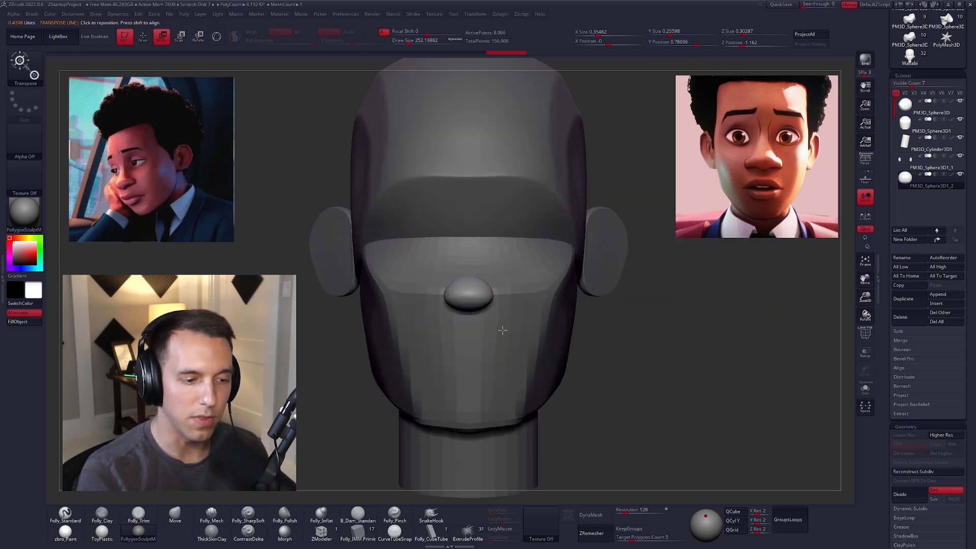
# Pull the sides of the nose tip inward with the Move brush to make it narrower and rounder
pyautogui.press('q')
pyautogui.moveTo(491, 301)
pyautogui.mouseDown()
pyautogui.moveTo(485, 287)
pyautogui.moveTo(480, 299)
pyautogui.mouseUp()
pyautogui.press('space')
pyautogui.keyDown('alt'); pyautogui.moveTo(483, 305); pyautogui.dragTo(515, 337, button='right'); pyautogui.keyUp('alt')
pyautogui.press('space')
pyautogui.moveTo(509, 297); pyautogui.dragTo(507, 296)
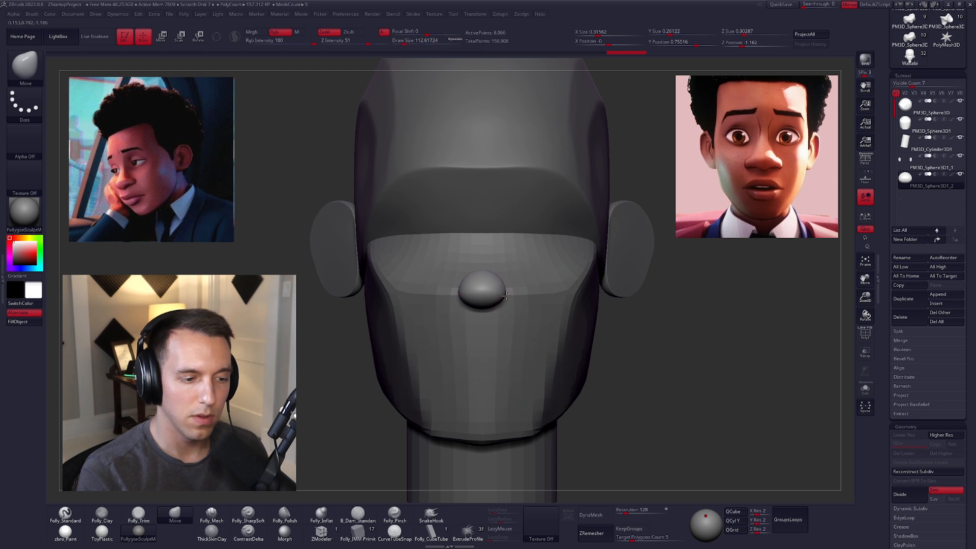
# Duplicate the nose tip sphere, shift the copy to one side, and scale it down as a nostril wing
pyautogui.hotkey('ctrl', 'shift', 'd')
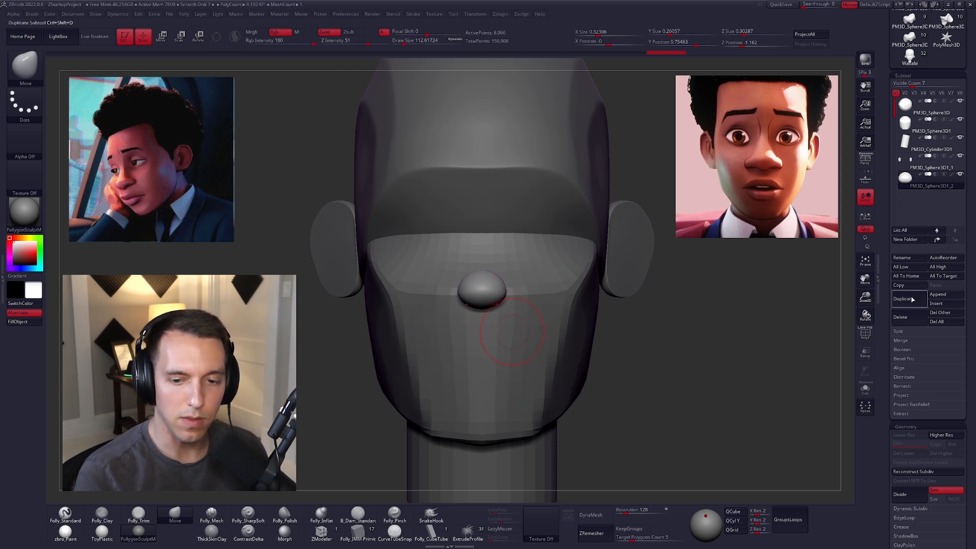
pyautogui.press('w')
pyautogui.moveTo(509, 298)
pyautogui.mouseDown()
pyautogui.moveTo(548, 302)
pyautogui.moveTo(540, 300)
pyautogui.mouseUp()
pyautogui.moveTo(503, 289)
pyautogui.mouseDown()
pyautogui.moveTo(603, 289)
pyautogui.moveTo(525, 295)
pyautogui.mouseUp()
pyautogui.press('e')
pyautogui.press('r')
pyautogui.moveTo(602, 289); pyautogui.dragTo(546, 289)
pyautogui.press('w')
# Shape the nostril wing with the Move brush so it sits against the side of the nose tip
pyautogui.moveTo(522, 313); pyautogui.dragTo(528, 381, button='right')
pyautogui.press('q')
pyautogui.press('b')
pyautogui.press('m')
pyautogui.press('v')
pyautogui.press('space')
pyautogui.moveTo(522, 300); pyautogui.dragTo(531, 296)
# Mirror the nostril wing to the other side of the nose
pyautogui.moveTo(548, 303); pyautogui.dragTo(535, 208, button='right')
pyautogui.keyDown('alt'); pyautogui.moveTo(535, 209); pyautogui.dragTo(549, 189, button='right'); pyautogui.keyUp('alt')
pyautogui.press('1')
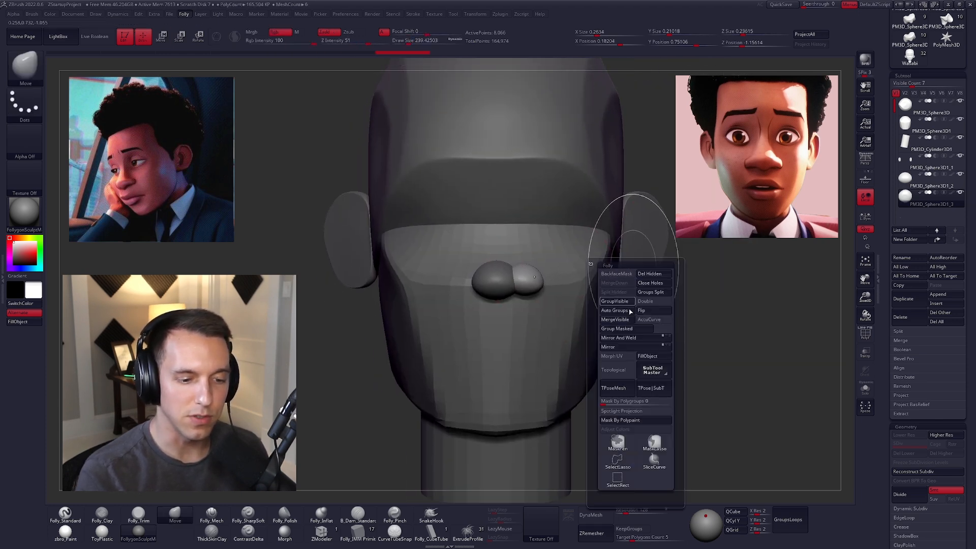
pyautogui.click(629, 341)
pyautogui.keyDown('alt'); pyautogui.moveTo(523, 315); pyautogui.dragTo(530, 346, button='right'); pyautogui.keyUp('alt')
# Duplicate the nose tip sphere and stretch the copy upward into a slim nose bridge reaching the brow
pyautogui.click(923, 182)
pyautogui.click(902, 299)
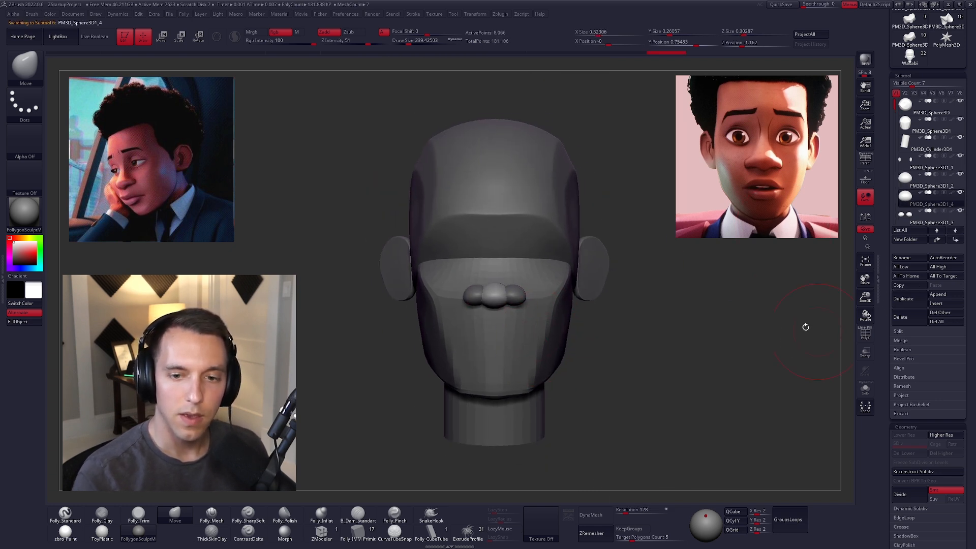
pyautogui.moveTo(512, 285); pyautogui.dragTo(505, 307, button='right')
pyautogui.moveTo(497, 286); pyautogui.dragTo(506, 229)
pyautogui.keyDown('shift'); pyautogui.moveTo(517, 245); pyautogui.dragTo(520, 236, button='right'); pyautogui.keyUp('shift')
pyautogui.moveTo(517, 266); pyautogui.dragTo(509, 268)
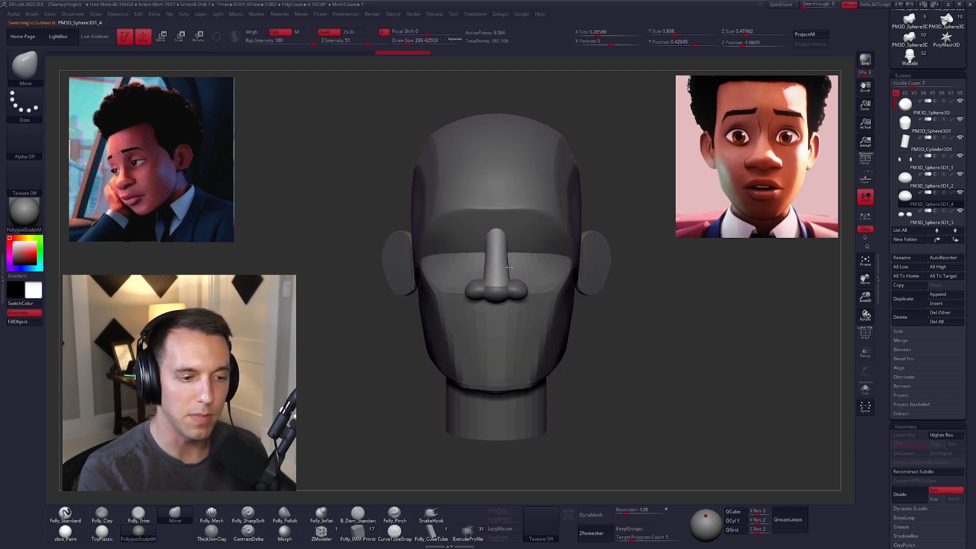
# Reshape the nose bridge with the Move brush, setting its profile against the face and flaring its base and upper end
pyautogui.moveTo(510, 268); pyautogui.dragTo(515, 268, button='right')
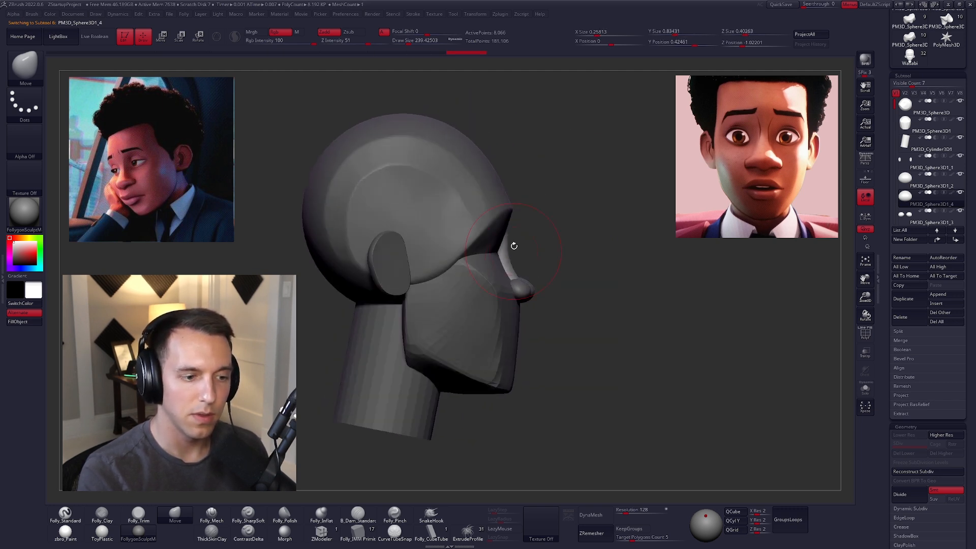
pyautogui.keyDown('shift'); pyautogui.moveTo(520, 238); pyautogui.dragTo(533, 256, button='right'); pyautogui.keyUp('shift')
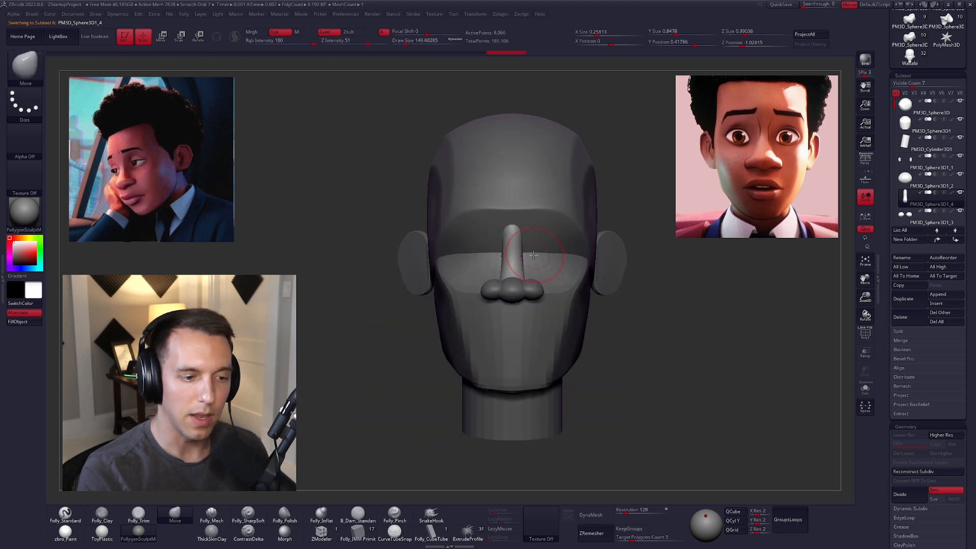
pyautogui.moveTo(526, 253); pyautogui.dragTo(528, 279)
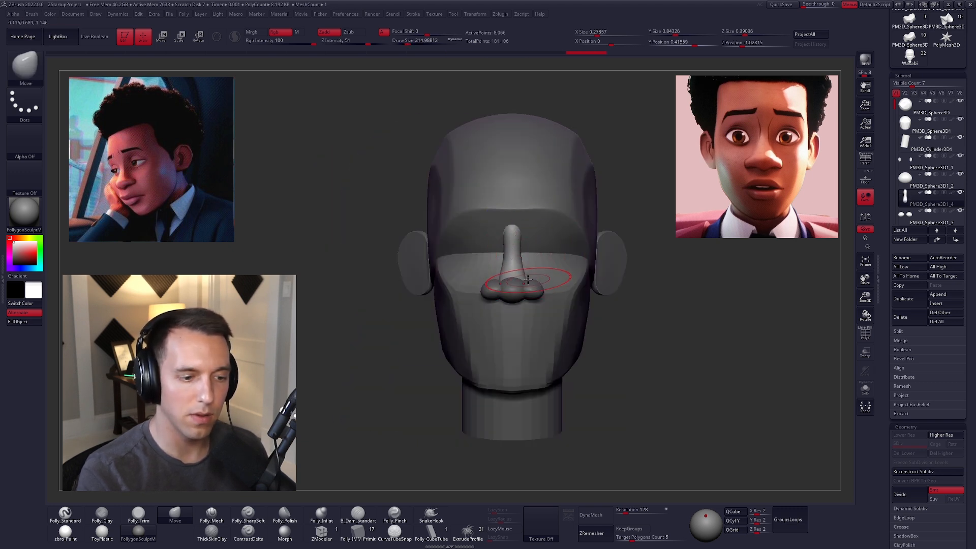
pyautogui.keyDown('ctrl'); pyautogui.moveTo(544, 268); pyautogui.dragTo(549, 271, button='right'); pyautogui.keyUp('ctrl')
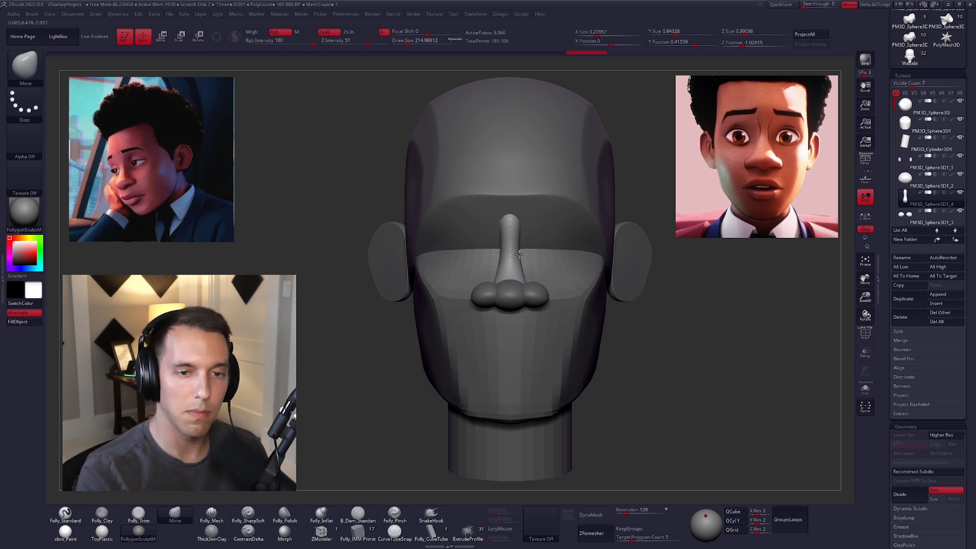
pyautogui.moveTo(519, 242); pyautogui.dragTo(519, 236)
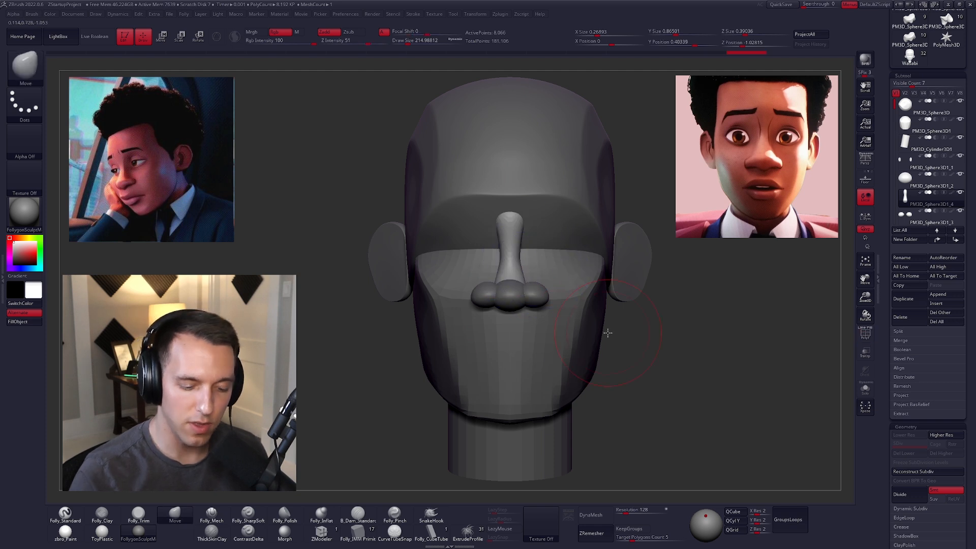
# DynaMesh the nose bridge at resolution 128 and check it against the whole head
pyautogui.click(600, 519)
pyautogui.moveTo(508, 271); pyautogui.dragTo(650, 299, button='right')
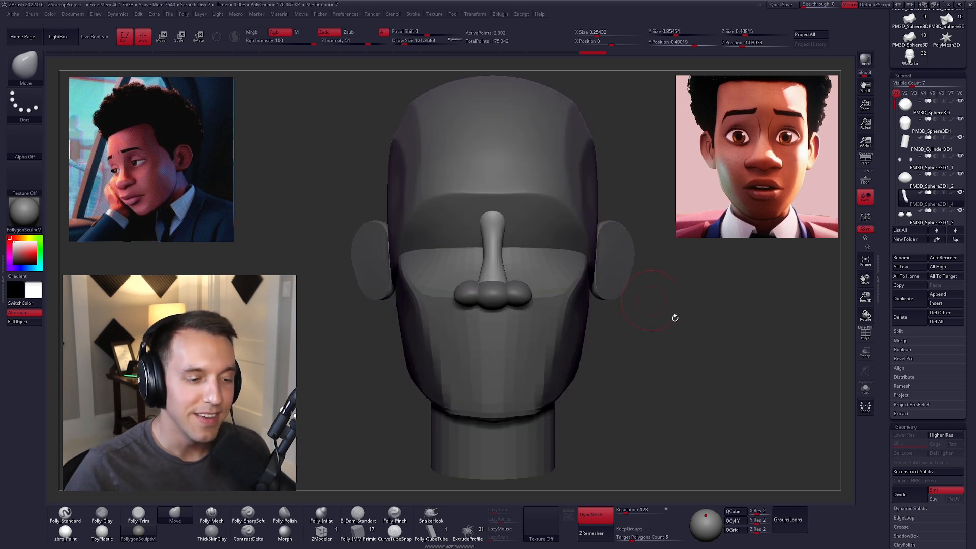
pyautogui.keyDown('alt'); pyautogui.moveTo(694, 341); pyautogui.dragTo(667, 323, button='right'); pyautogui.keyUp('alt')
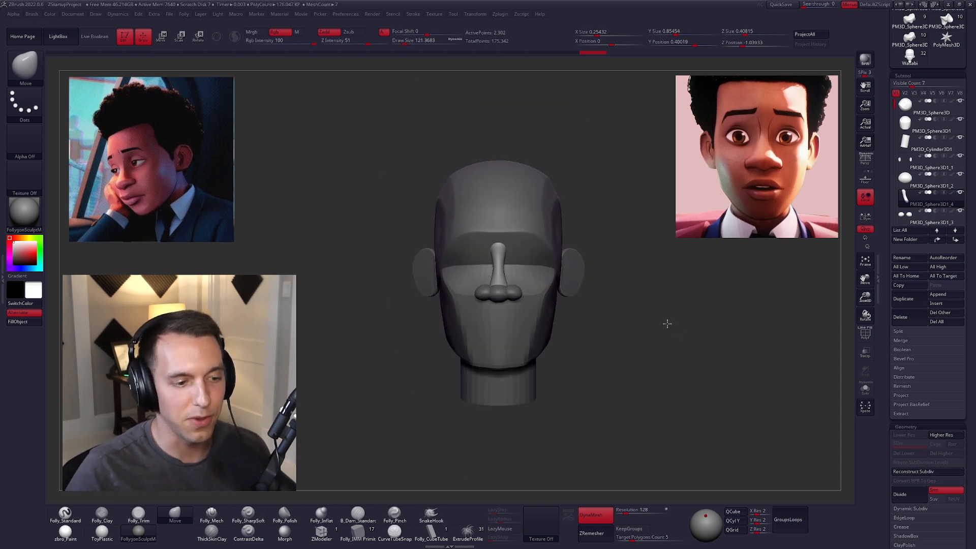
# Reshape the nose tip sphere with the Move brush between the nostril wings
pyautogui.keyDown('alt'); pyautogui.click(498, 292); pyautogui.keyUp('alt')
pyautogui.keyDown('ctrl'); pyautogui.moveTo(513, 359); pyautogui.dragTo(529, 391, button='right'); pyautogui.keyUp('ctrl')
pyautogui.press('space')
pyautogui.moveTo(505, 296); pyautogui.dragTo(513, 294)
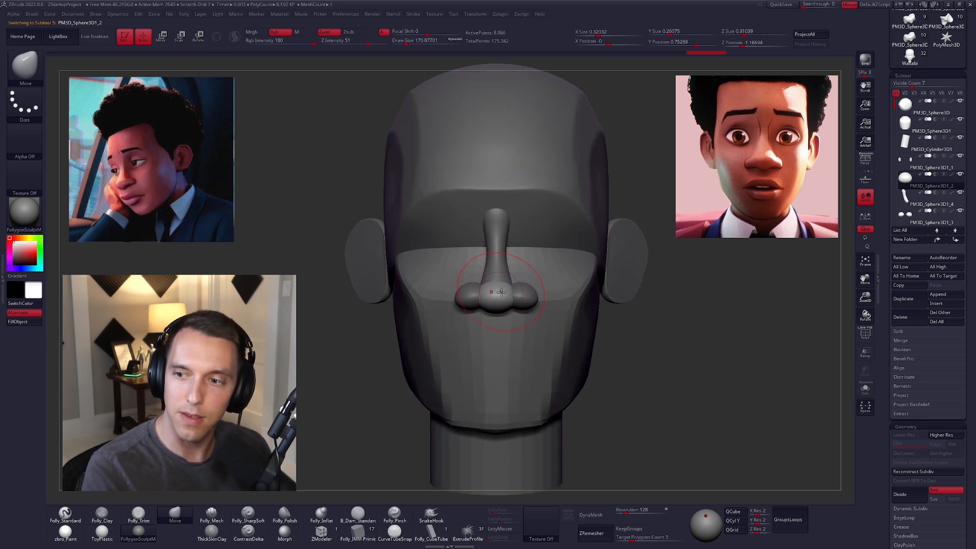
# Adjust how the nostril wings sit against the nose tip and refine the tip with the Move brush
pyautogui.keyDown('ctrl'); pyautogui.moveTo(504, 294); pyautogui.dragTo(501, 280, button='right'); pyautogui.keyUp('ctrl')
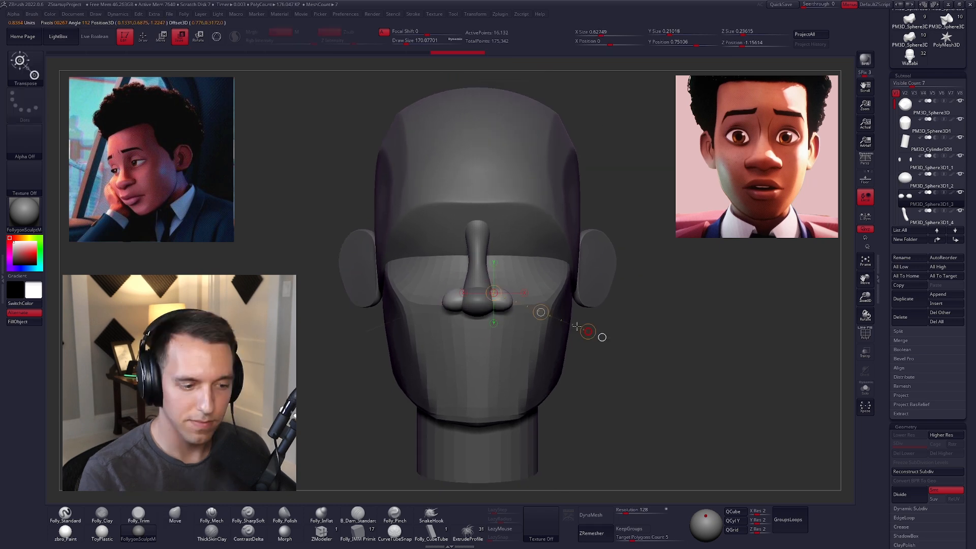
pyautogui.press('q')
pyautogui.moveTo(495, 311)
pyautogui.keyDown('ctrl'); pyautogui.mouseDown(button='right')
pyautogui.moveTo(493, 319)
pyautogui.moveTo(498, 295)
pyautogui.moveTo(486, 281)
pyautogui.moveTo(489, 298)
pyautogui.mouseUp(button='right'); pyautogui.keyUp('ctrl')
pyautogui.keyDown('alt'); pyautogui.click(486, 281); pyautogui.keyUp('alt')
pyautogui.press('s')
pyautogui.moveTo(489, 298); pyautogui.dragTo(494, 283)
pyautogui.keyDown('shift'); pyautogui.moveTo(497, 286); pyautogui.dragTo(518, 301, button='right'); pyautogui.keyUp('shift')
pyautogui.press('s')
pyautogui.moveTo(522, 293); pyautogui.dragTo(498, 273)
pyautogui.moveTo(498, 272)
pyautogui.keyDown('ctrl'); pyautogui.mouseDown(button='right')
pyautogui.moveTo(484, 253)
pyautogui.moveTo(499, 259)
pyautogui.mouseUp(button='right'); pyautogui.keyUp('ctrl')
# ZRemesh the nose bridge with a target polygon count of 1 and widen its upper end at the brow with the Move brush
pyautogui.keyDown('alt'); pyautogui.click(484, 254); pyautogui.keyUp('alt')
pyautogui.click(591, 515)
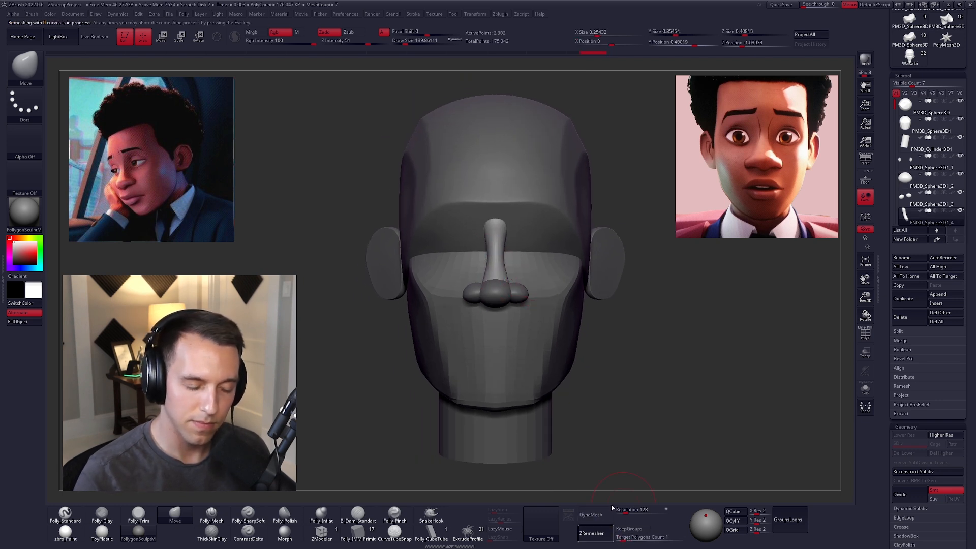
pyautogui.press('s')
pyautogui.moveTo(504, 234); pyautogui.dragTo(509, 234)
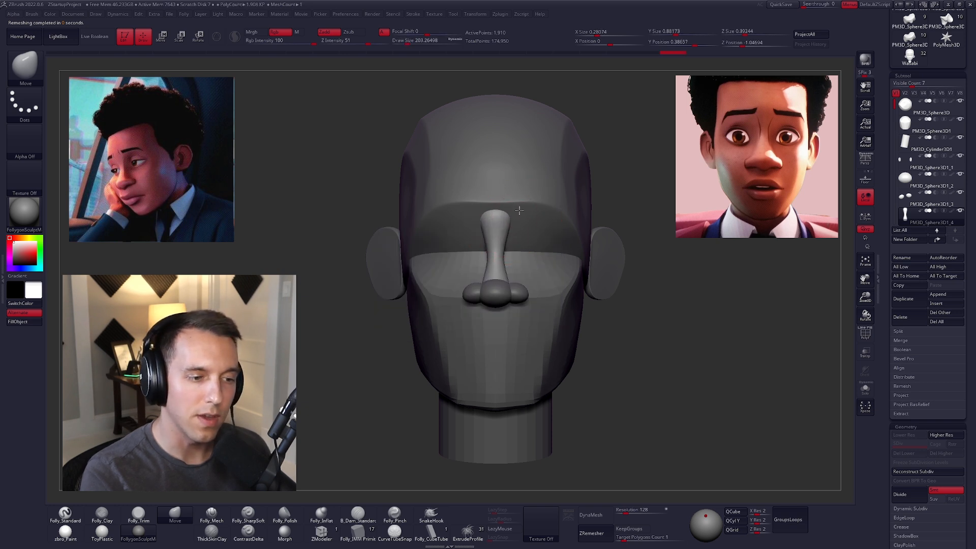
pyautogui.keyDown('alt'); pyautogui.click(506, 245); pyautogui.keyUp('alt')
pyautogui.keyDown('alt'); pyautogui.click(505, 278); pyautogui.keyUp('alt')
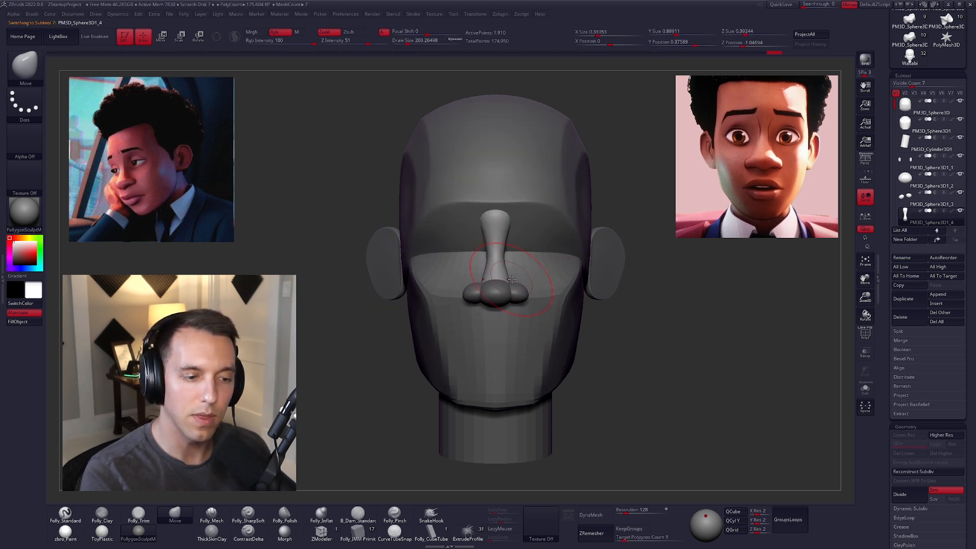
pyautogui.keyDown('ctrl'); pyautogui.moveTo(512, 280); pyautogui.dragTo(503, 239, button='right'); pyautogui.keyUp('ctrl')
# Move the nose bridge up in the subtool order and merge the bridge, tip and nostril wings into one subtool
pyautogui.keyDown('alt'); pyautogui.moveTo(613, 367); pyautogui.dragTo(597, 362, button='right'); pyautogui.keyUp('alt')
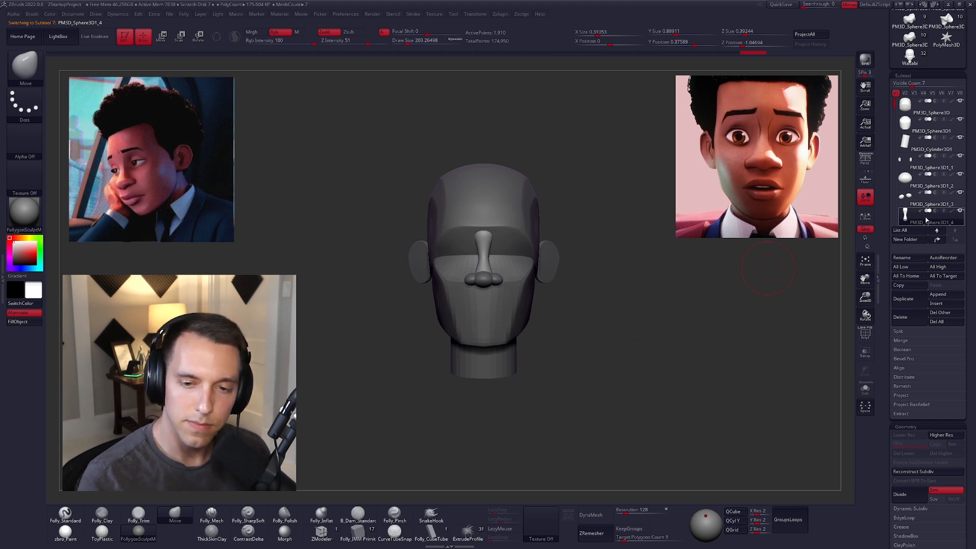
pyautogui.click(938, 239)
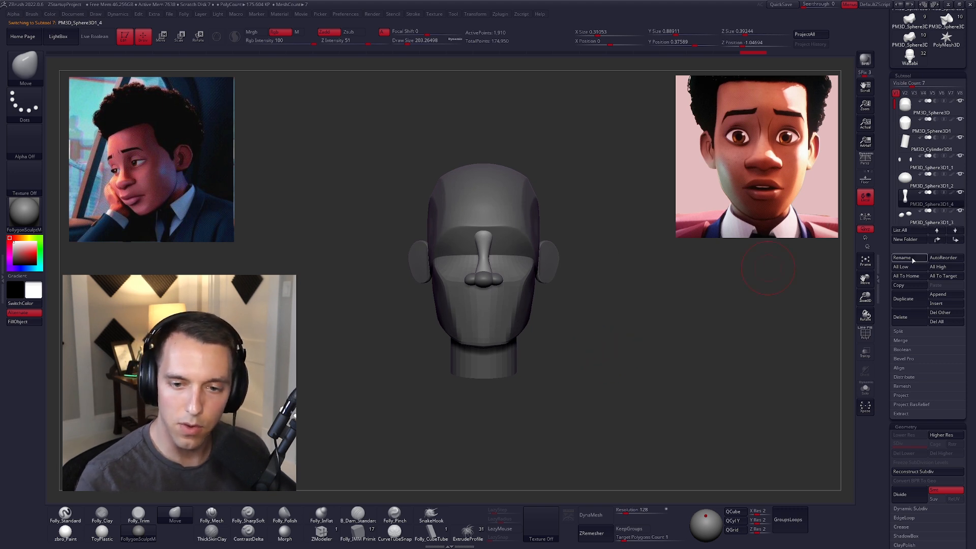
pyautogui.click(921, 180)
pyautogui.moveTo(620, 297); pyautogui.dragTo(609, 318)
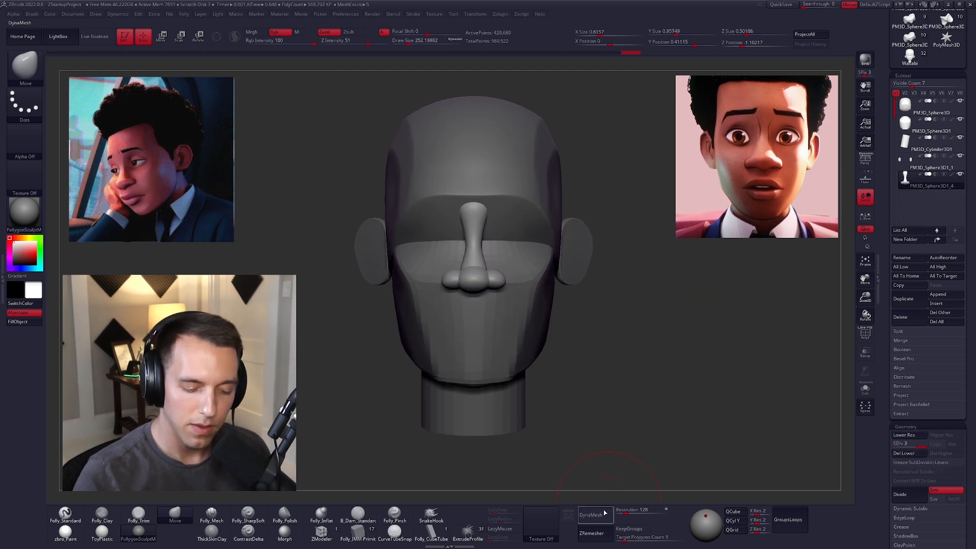
# Fuse the merged nose with DynaMesh at resolution 128, and ZRemesh it with a target polygon count of 1
pyautogui.click(596, 516)
pyautogui.click(572, 529)
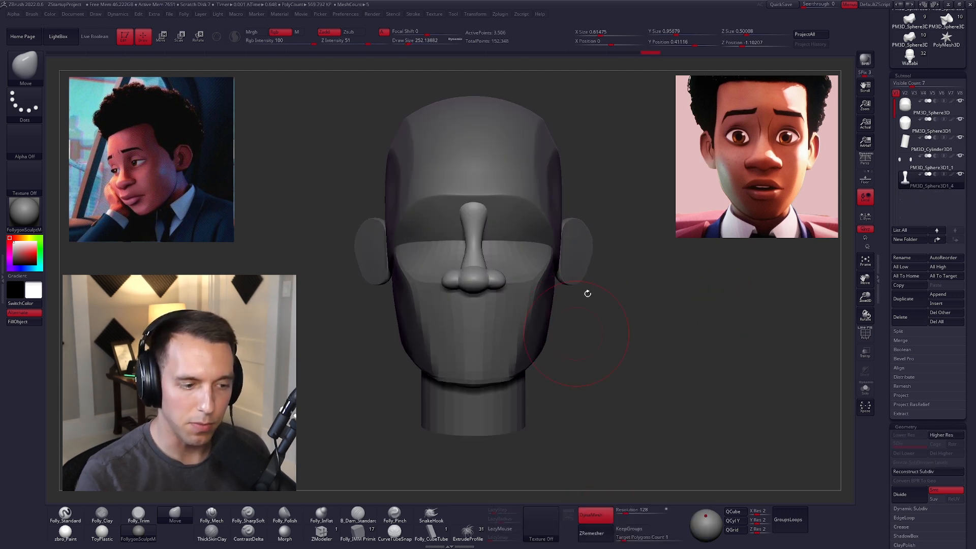
pyautogui.click(604, 515)
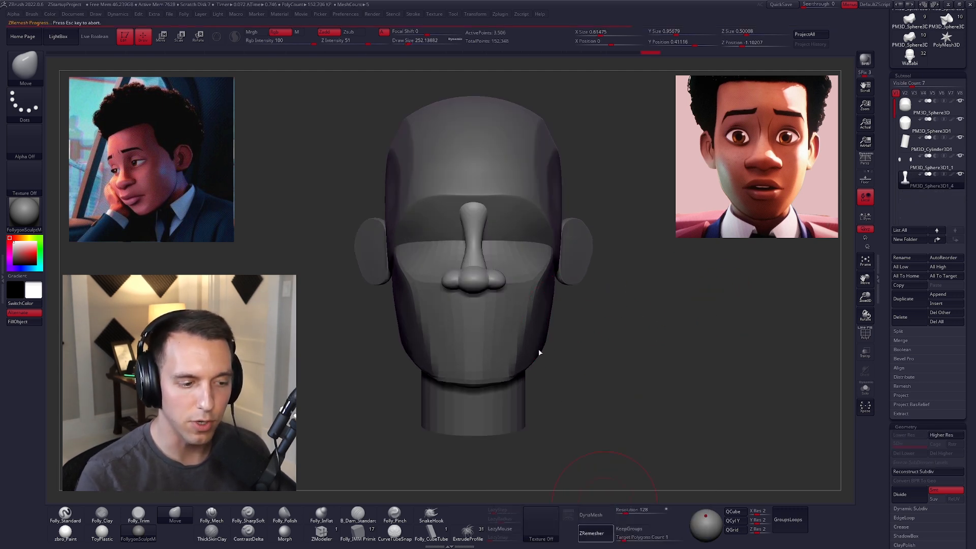
# Isolate the merged nose and blend the joints between bridge, tip and wings using the Folly_Mesh brush
pyautogui.press('space')
pyautogui.moveTo(530, 291); pyautogui.dragTo(526, 291)
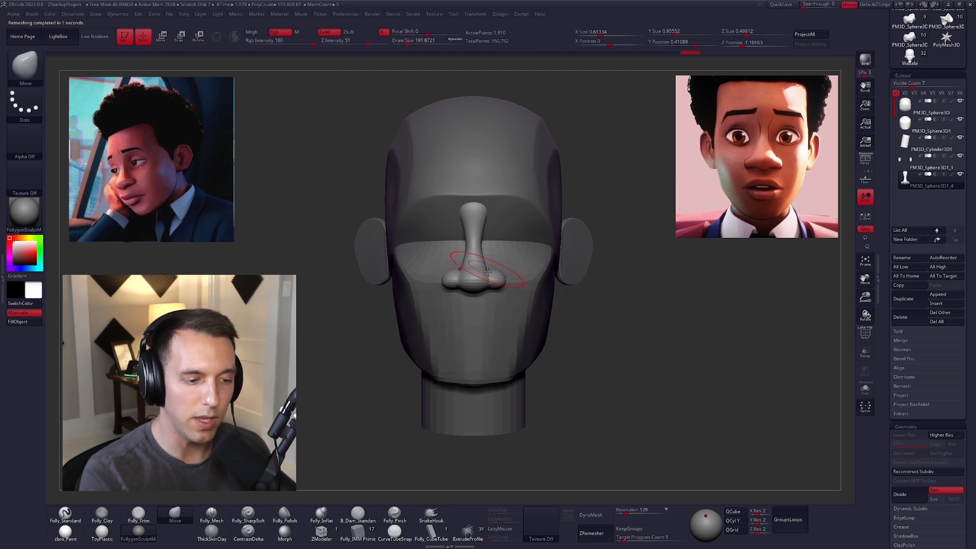
pyautogui.keyDown('ctrl'); pyautogui.moveTo(531, 336); pyautogui.dragTo(511, 305, button='right'); pyautogui.keyUp('ctrl')
pyautogui.press('space')
pyautogui.press('5')
pyautogui.moveTo(491, 231)
pyautogui.keyDown('ctrl'); pyautogui.mouseDown(button='right')
pyautogui.moveTo(499, 252)
pyautogui.moveTo(485, 223)
pyautogui.mouseUp(button='right'); pyautogui.keyUp('ctrl')
pyautogui.press('s')
pyautogui.hotkey('alt', 's')
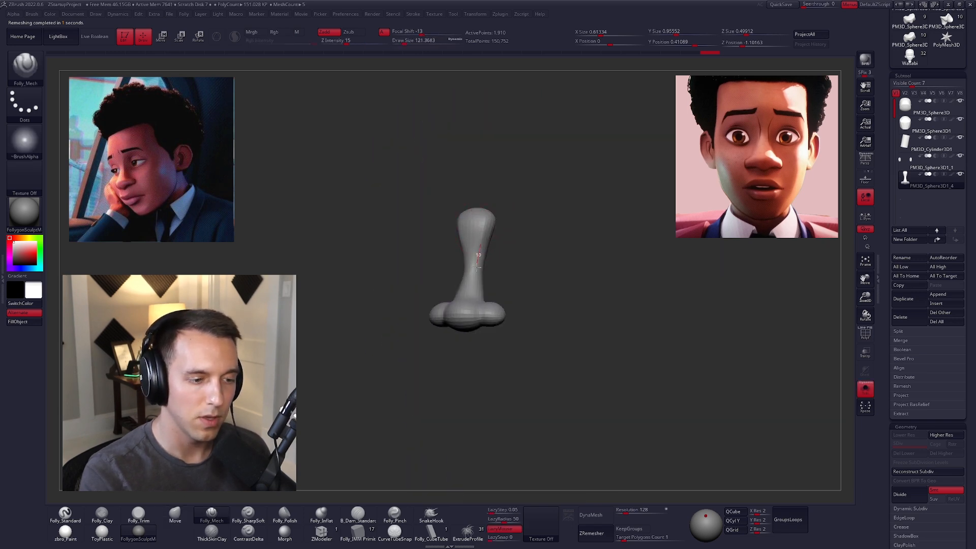
pyautogui.hotkey('alt', 's')
pyautogui.keyDown('shift'); pyautogui.moveTo(475, 326); pyautogui.dragTo(492, 318, button='right'); pyautogui.keyUp('shift')
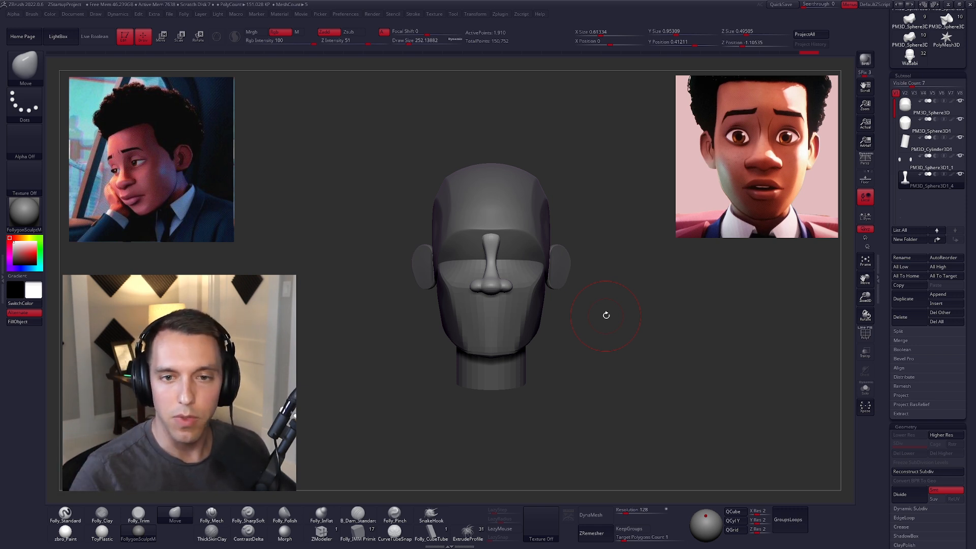
pyautogui.moveTo(606, 346)
pyautogui.mouseDown()
pyautogui.moveTo(617, 358)
pyautogui.moveTo(605, 347)
pyautogui.mouseUp()
# Subdivide the jaw piece to level 3 and soften its planes around the cheek with the Folly_Mesh brush
pyautogui.press('space')
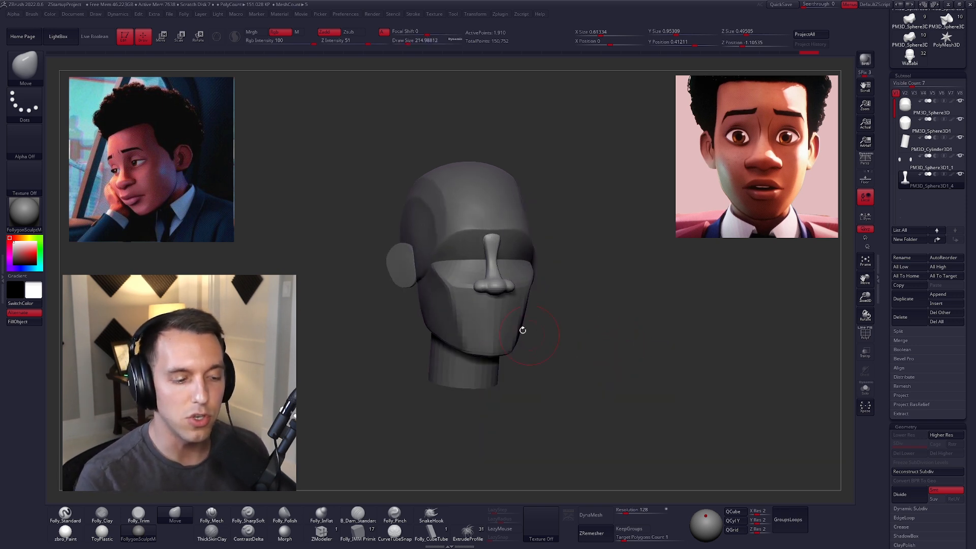
pyautogui.keyDown('alt'); pyautogui.click(511, 339); pyautogui.keyUp('alt')
pyautogui.hotkey('ctrl', 'd')
pyautogui.hotkey('ctrl', 'd')
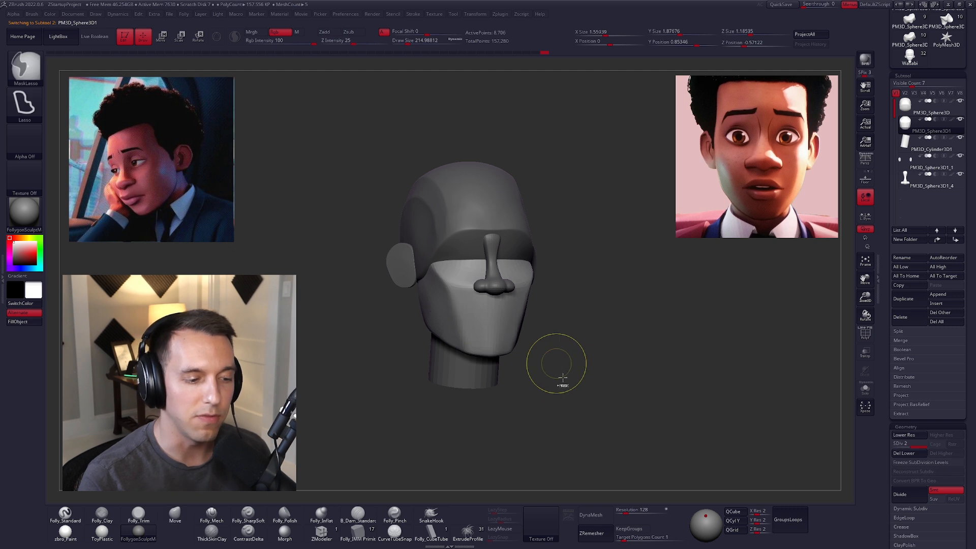
pyautogui.moveTo(533, 347)
pyautogui.mouseDown()
pyautogui.moveTo(541, 353)
pyautogui.moveTo(528, 352)
pyautogui.mouseUp()
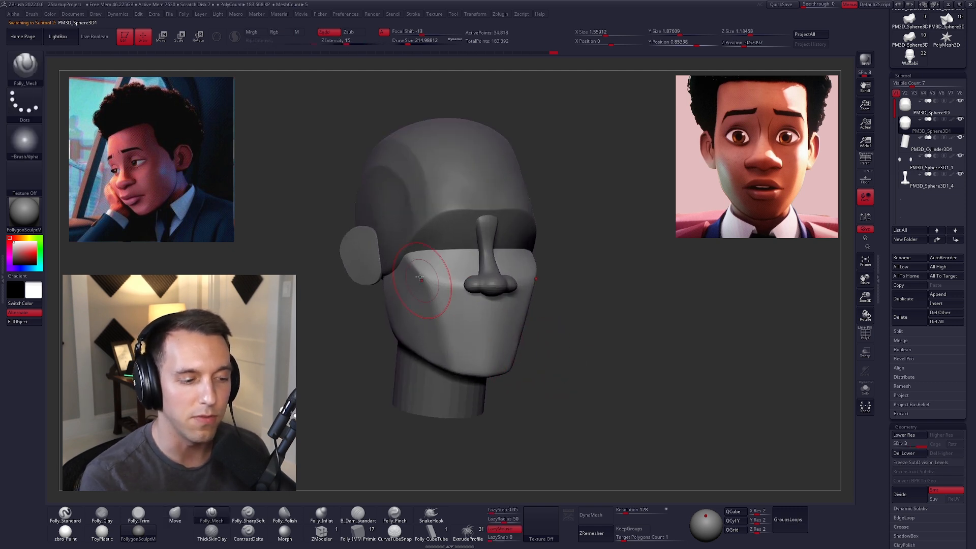
pyautogui.moveTo(464, 415)
pyautogui.mouseDown()
pyautogui.moveTo(539, 290)
pyautogui.moveTo(588, 356)
pyautogui.moveTo(575, 379)
pyautogui.moveTo(583, 391)
pyautogui.mouseUp()
pyautogui.press('space')
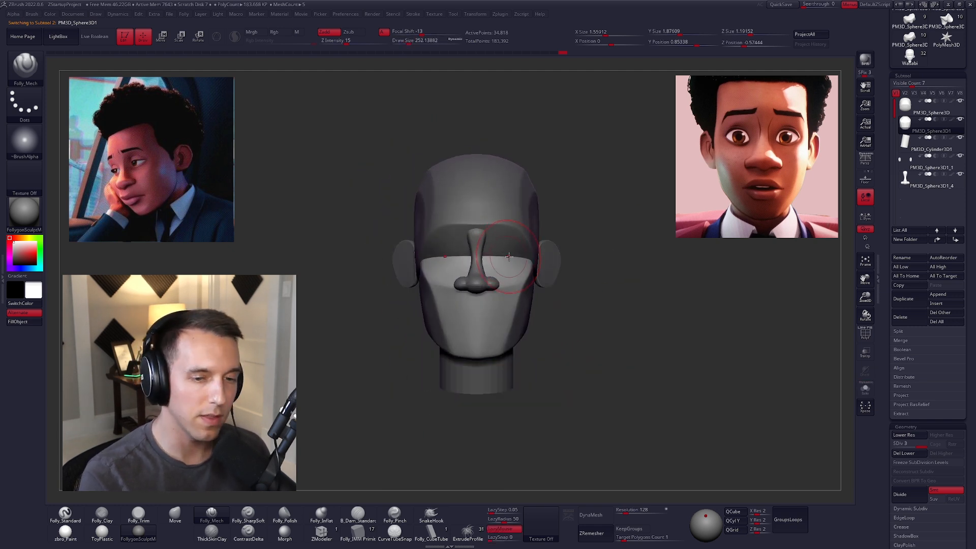
# Enlarge the nose slightly and widen the nostril wings with the Move brush
pyautogui.keyDown('ctrl'); pyautogui.moveTo(509, 256); pyautogui.dragTo(501, 245, button='right'); pyautogui.keyUp('ctrl')
pyautogui.keyDown('alt'); pyautogui.click(487, 279); pyautogui.keyUp('alt')
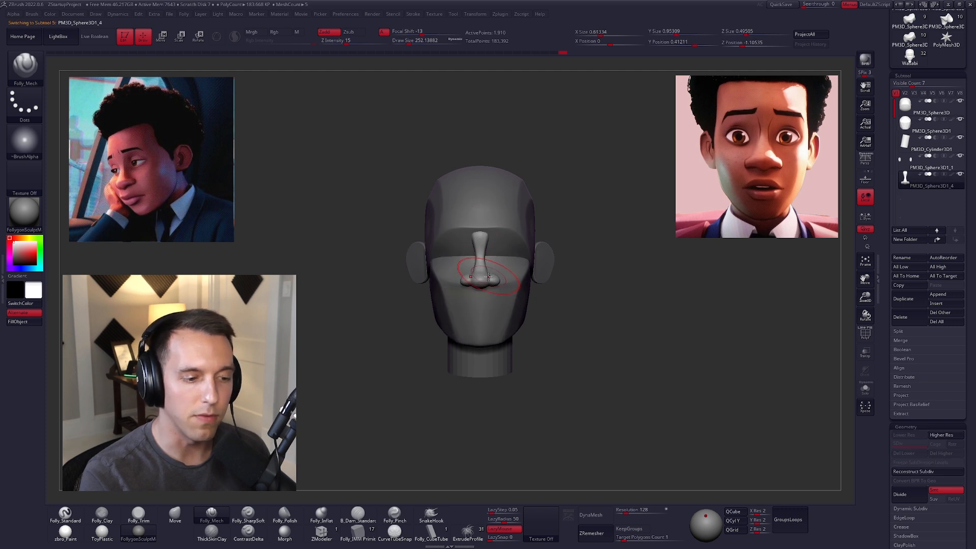
pyautogui.keyDown('ctrl'); pyautogui.moveTo(488, 278); pyautogui.dragTo(495, 288, button='right'); pyautogui.keyUp('ctrl')
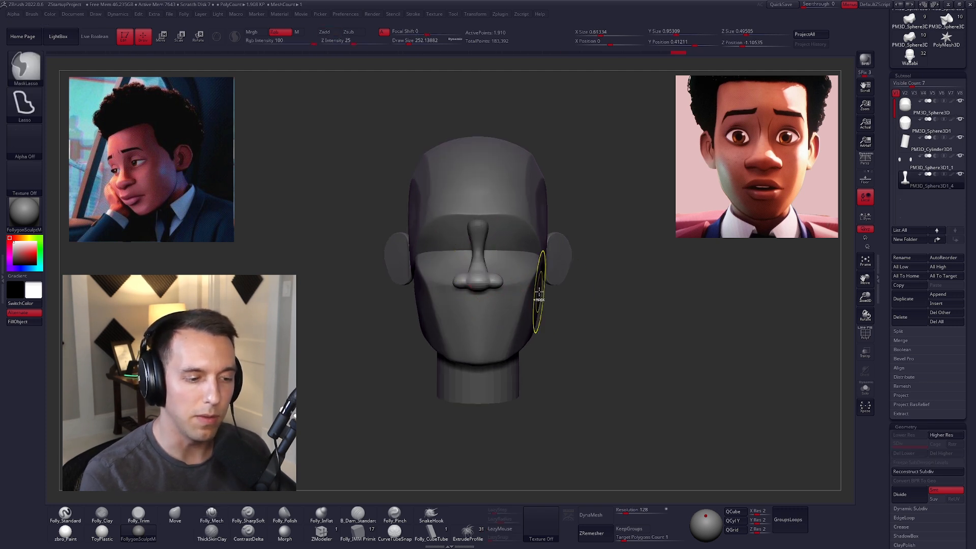
pyautogui.press('e')
pyautogui.moveTo(581, 326); pyautogui.dragTo(565, 328, button='right')
pyautogui.moveTo(562, 306); pyautogui.dragTo(584, 326)
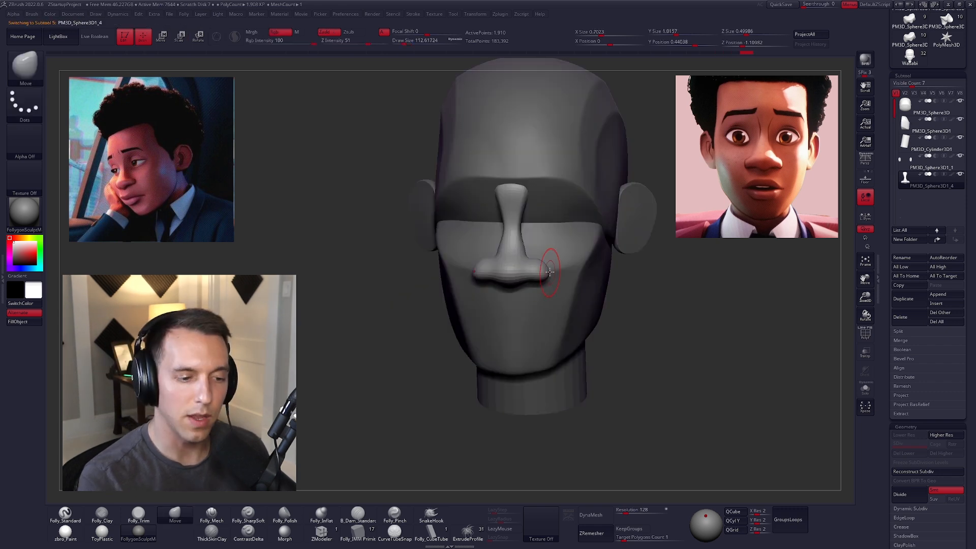
pyautogui.moveTo(546, 265); pyautogui.dragTo(518, 250, button='right')
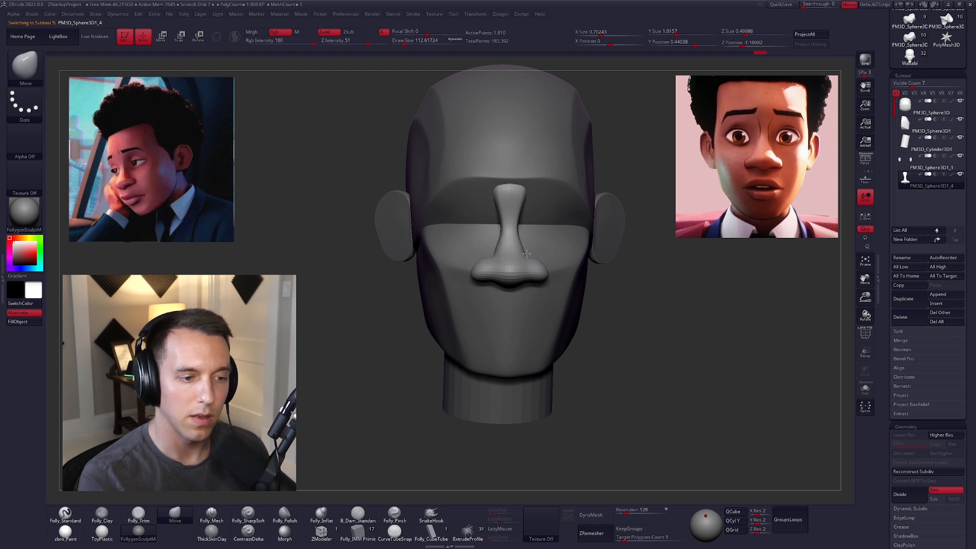
# Refine the sides of the nose bridge with the Move brush where it narrows between brow and tip
pyautogui.moveTo(521, 246); pyautogui.dragTo(523, 236)
pyautogui.keyDown('shift'); pyautogui.moveTo(524, 240); pyautogui.dragTo(512, 232, button='right'); pyautogui.keyUp('shift')
pyautogui.press(']')
pyautogui.press(']')
pyautogui.press('space')
pyautogui.moveTo(522, 238); pyautogui.dragTo(518, 237)
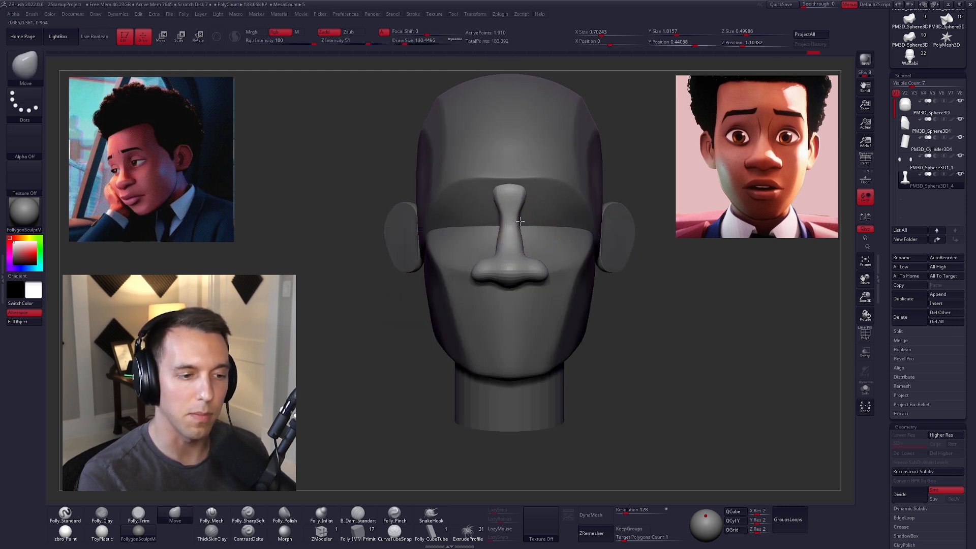
pyautogui.moveTo(519, 214)
pyautogui.mouseDown(button='right')
pyautogui.moveTo(526, 180)
pyautogui.moveTo(529, 231)
pyautogui.moveTo(553, 237)
pyautogui.mouseUp(button='right')
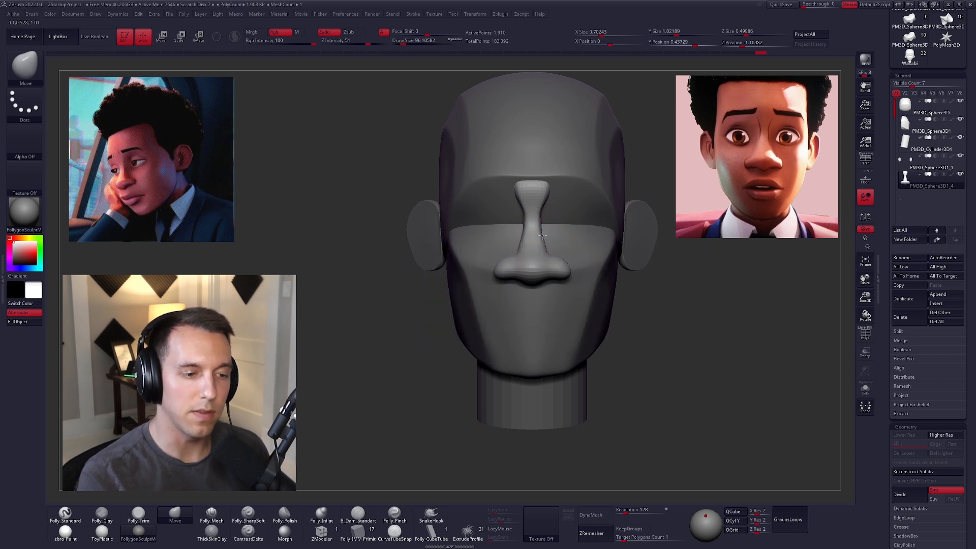
# Refine the side of the head around the ear in profile with the Move brush
pyautogui.moveTo(542, 236)
pyautogui.keyDown('ctrl'); pyautogui.mouseDown(button='right')
pyautogui.moveTo(530, 309)
pyautogui.moveTo(367, 300)
pyautogui.mouseUp(button='right'); pyautogui.keyUp('ctrl')
pyautogui.rightClick(479, 311)
pyautogui.press('shift')
pyautogui.moveTo(480, 249)
pyautogui.mouseDown(button='right')
pyautogui.moveTo(521, 266)
pyautogui.moveTo(544, 295)
pyautogui.mouseUp(button='right')
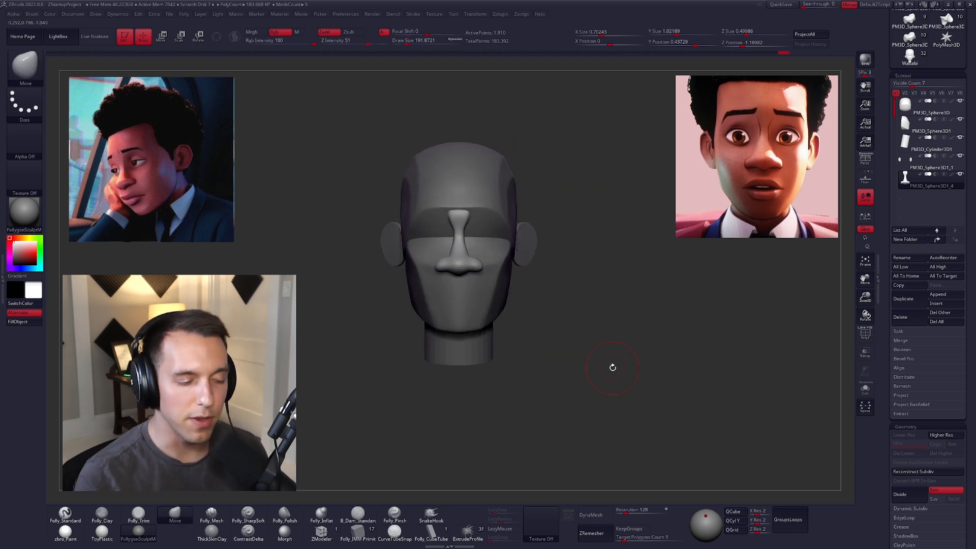
pyautogui.moveTo(596, 366)
pyautogui.mouseDown(button='right')
pyautogui.moveTo(612, 364)
pyautogui.moveTo(595, 351)
pyautogui.mouseUp(button='right')
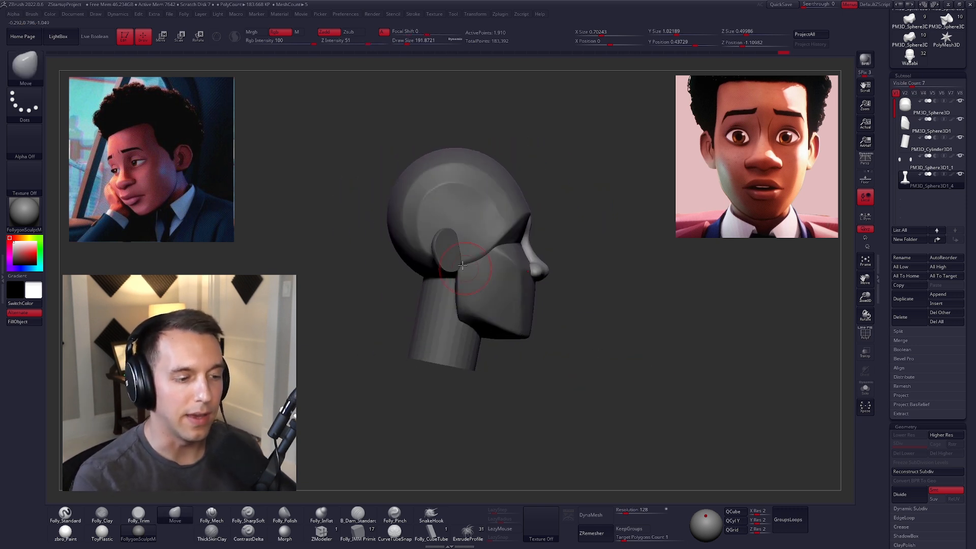
pyautogui.keyDown('alt'); pyautogui.click(461, 259); pyautogui.keyUp('alt')
pyautogui.press('space')
pyautogui.moveTo(462, 258); pyautogui.dragTo(469, 259)
pyautogui.keyDown('shift'); pyautogui.moveTo(496, 285); pyautogui.dragTo(464, 298, button='right'); pyautogui.keyUp('shift')
# Adjust the side contour of the jaw with the Move brush
pyautogui.press('space')
pyautogui.moveTo(627, 306); pyautogui.dragTo(620, 308)
pyautogui.keyDown('alt'); pyautogui.moveTo(628, 318); pyautogui.dragTo(585, 327, button='right'); pyautogui.keyUp('alt')
pyautogui.keyDown('alt'); pyautogui.click(498, 313); pyautogui.keyUp('alt')
pyautogui.press('space')
pyautogui.press('space')
pyautogui.moveTo(494, 334); pyautogui.dragTo(501, 334)
pyautogui.keyDown('ctrl'); pyautogui.moveTo(529, 325); pyautogui.dragTo(526, 310, button='right'); pyautogui.keyUp('ctrl')
# Compare the head side by side with the front-facing reference and curve the cheek's upper edge beneath the eyes with the Move brush
pyautogui.moveTo(526, 311)
pyautogui.keyDown('alt'); pyautogui.mouseDown(button='right')
pyautogui.moveTo(522, 260)
pyautogui.moveTo(558, 260)
pyautogui.moveTo(594, 223)
pyautogui.moveTo(624, 233)
pyautogui.mouseUp(button='right'); pyautogui.keyUp('alt')
pyautogui.press('space')
pyautogui.keyDown('alt'); pyautogui.moveTo(644, 234); pyautogui.dragTo(730, 214, button='right'); pyautogui.keyUp('alt')
pyautogui.press('space')
pyautogui.moveTo(645, 236); pyautogui.dragTo(650, 236)
pyautogui.keyDown('alt'); pyautogui.click(635, 142); pyautogui.keyUp('alt')
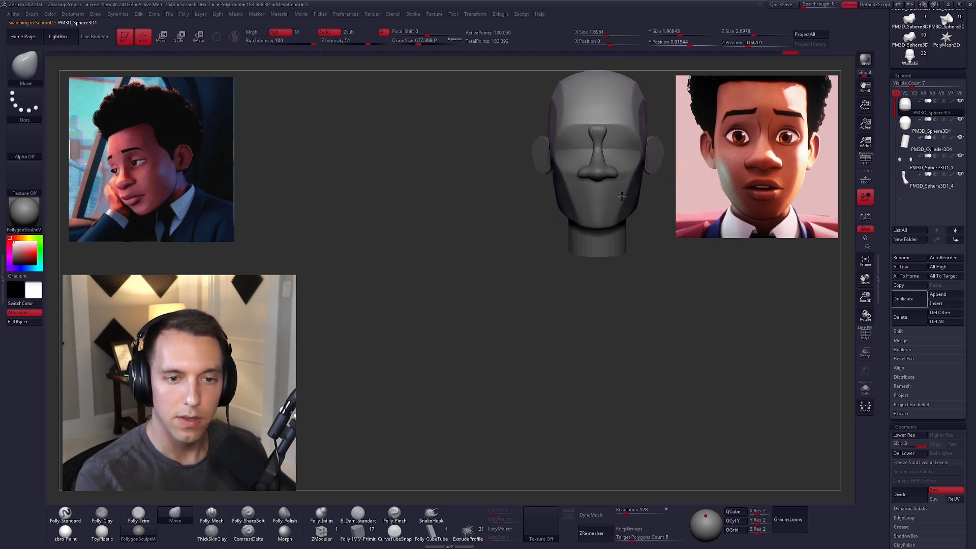
pyautogui.keyDown('alt'); pyautogui.click(610, 159); pyautogui.keyUp('alt')
pyautogui.press('space')
pyautogui.press('space')
pyautogui.moveTo(613, 159); pyautogui.dragTo(608, 160)
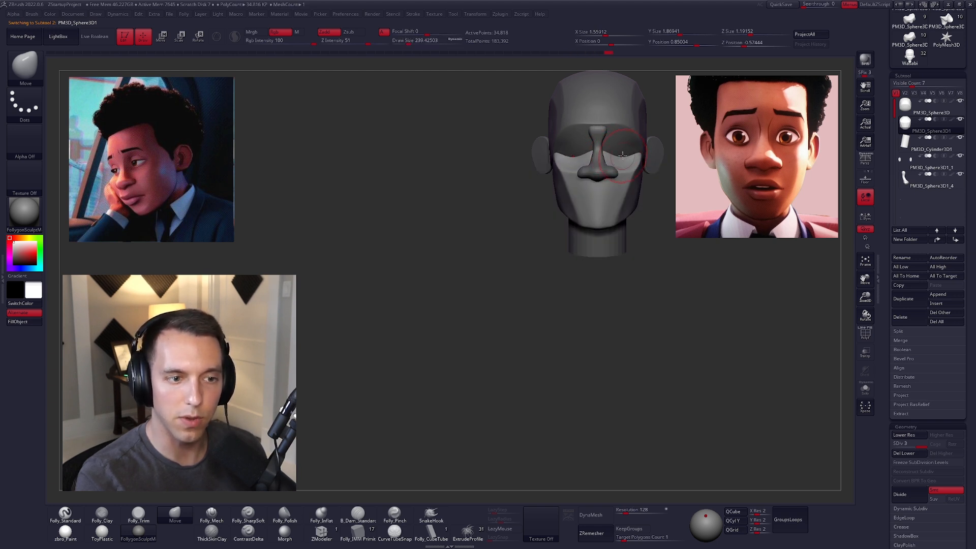
# Reshape the side contour of the cheek and jaw below the ears with the Move brush, matching the front-facing reference
pyautogui.press('space')
pyautogui.moveTo(593, 233); pyautogui.dragTo(642, 204)
pyautogui.press('space')
pyautogui.press(']')
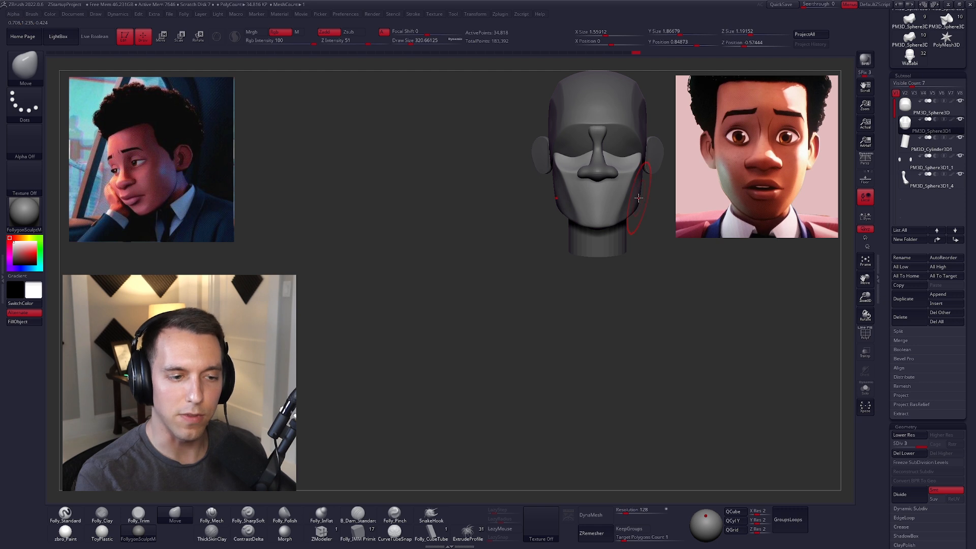
pyautogui.press('space')
pyautogui.moveTo(638, 199); pyautogui.dragTo(637, 199)
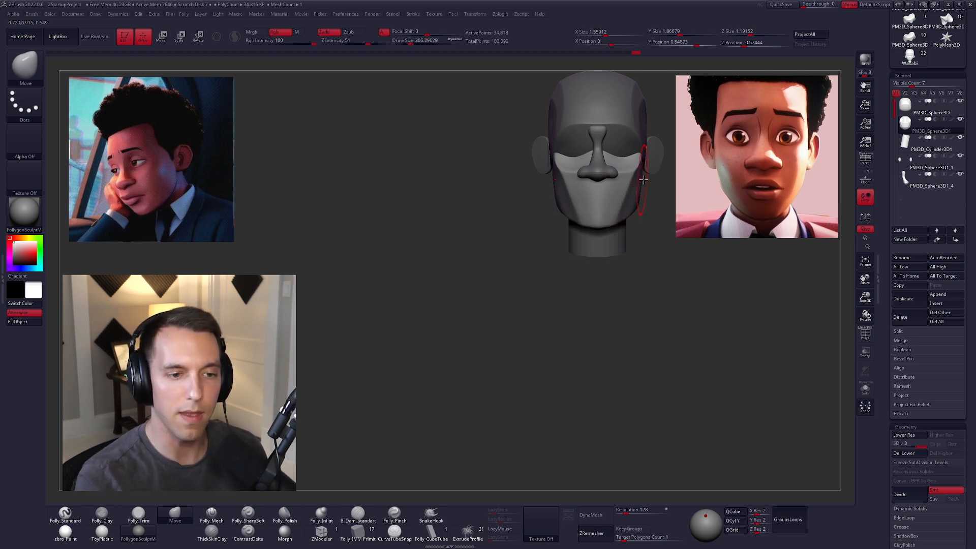
pyautogui.press('space')
pyautogui.moveTo(642, 182)
pyautogui.mouseDown()
pyautogui.moveTo(630, 218)
pyautogui.moveTo(580, 206)
pyautogui.mouseUp()
pyautogui.press('space')
pyautogui.moveTo(577, 208); pyautogui.dragTo(603, 205, button='right')
# Smooth the jaw and chin surfaces to soften the hard plane edges
pyautogui.keyDown('shift'); pyautogui.moveTo(562, 197); pyautogui.dragTo(554, 195); pyautogui.keyUp('shift')
pyautogui.keyDown('shift'); pyautogui.moveTo(551, 197); pyautogui.dragTo(612, 221, button='right'); pyautogui.keyUp('shift')
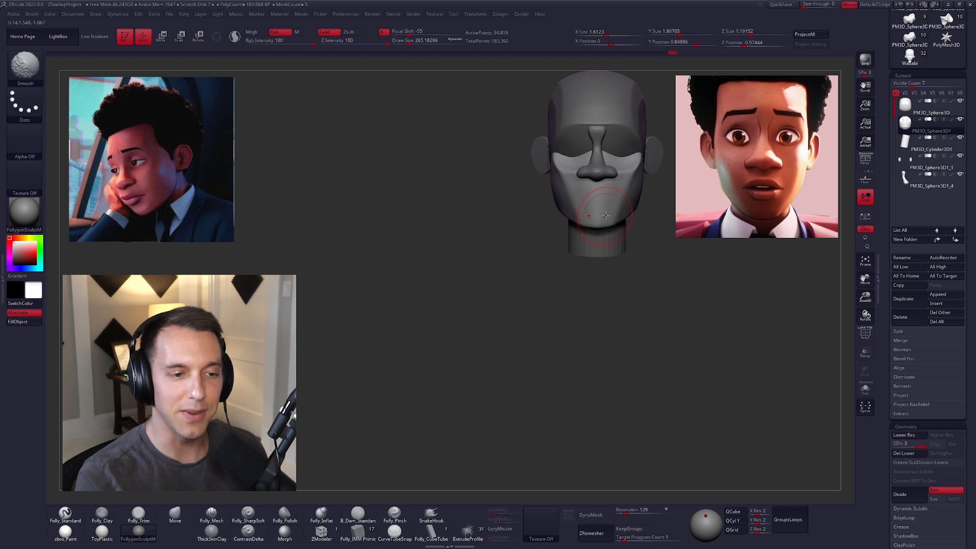
pyautogui.keyDown('shift'); pyautogui.moveTo(626, 206); pyautogui.dragTo(630, 193); pyautogui.keyUp('shift')
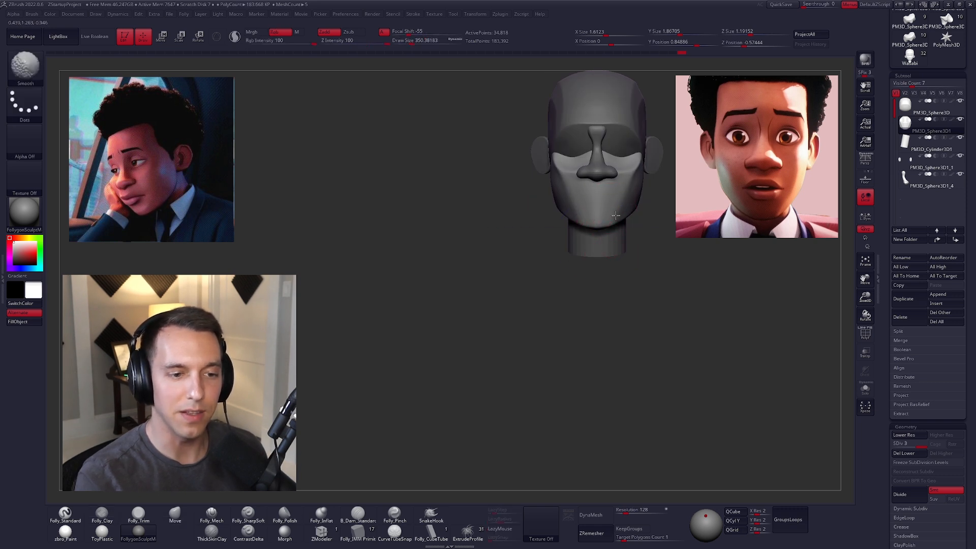
# Make the neck cylinder the active subtool and subdivide it twice
pyautogui.keyDown('alt'); pyautogui.click(602, 255); pyautogui.keyUp('alt')
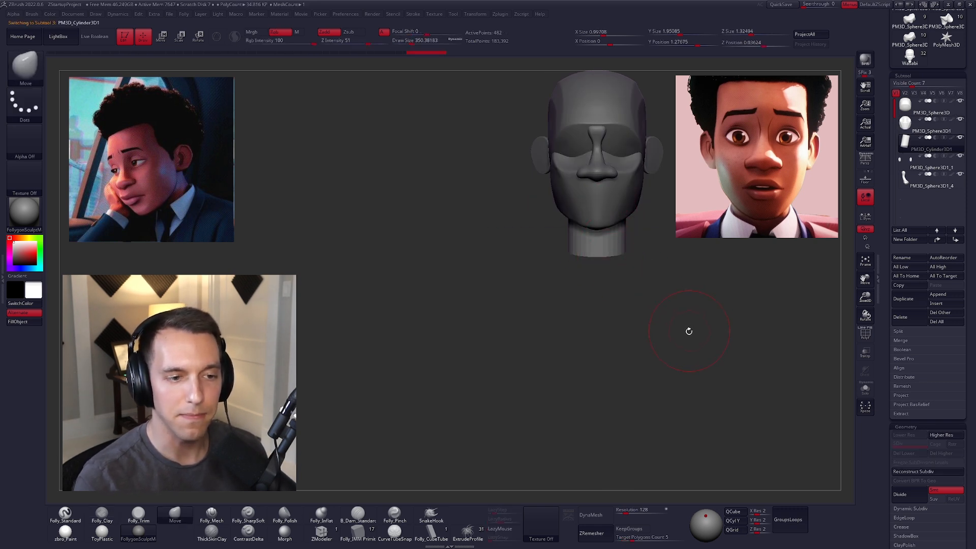
pyautogui.hotkey('ctrl', 'd')
pyautogui.hotkey('ctrl', 'd')
pyautogui.keyDown('alt'); pyautogui.moveTo(548, 278); pyautogui.dragTo(569, 274, button='right'); pyautogui.keyUp('alt')
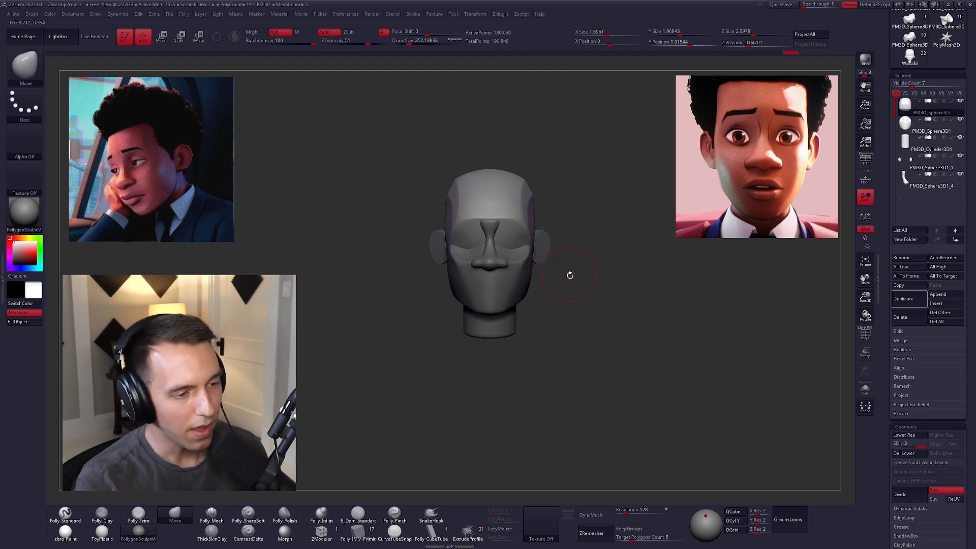
# Inspect the skull's wireframe, return it to a lower subdivision level and rebuild its topology with ZRemesher
pyautogui.hotkey('shift', 'f')
pyautogui.hotkey('shift', 'f')
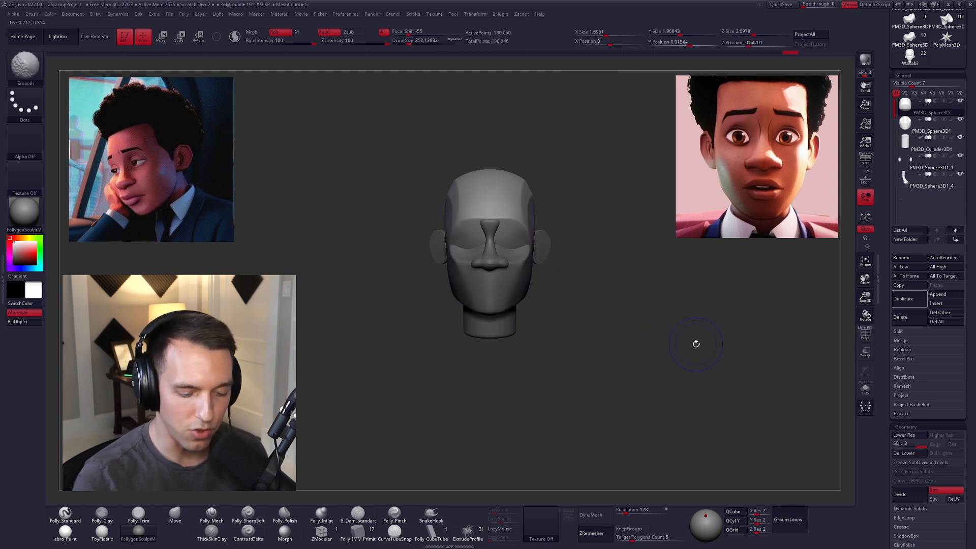
pyautogui.hotkey('shift', 'd')
pyautogui.hotkey('shift', 'd')
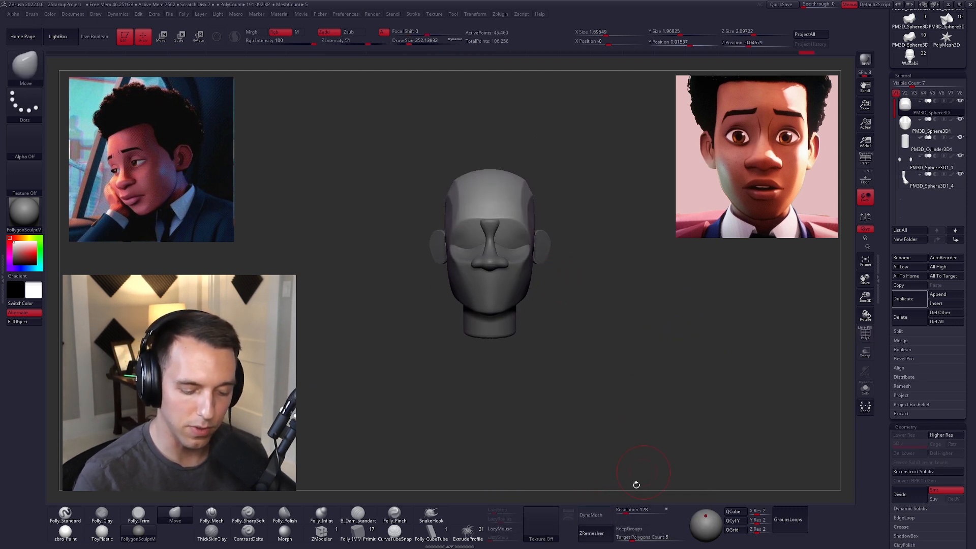
pyautogui.moveTo(633, 538); pyautogui.dragTo(624, 539)
pyautogui.click(600, 533)
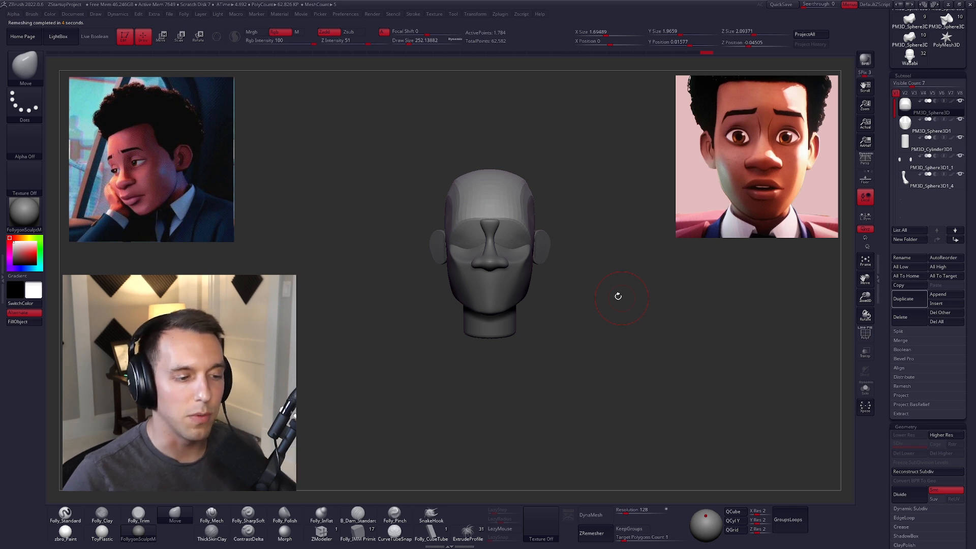
# Rebuild the neck and ear topology with ZRemesher and hide the wireframe
pyautogui.keyDown('alt'); pyautogui.click(511, 330); pyautogui.keyUp('alt')
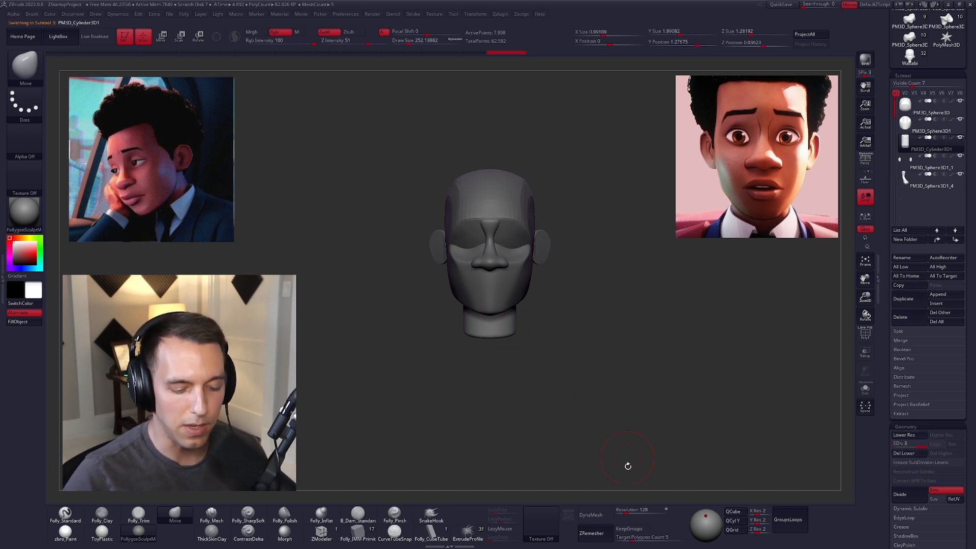
pyautogui.click(591, 533)
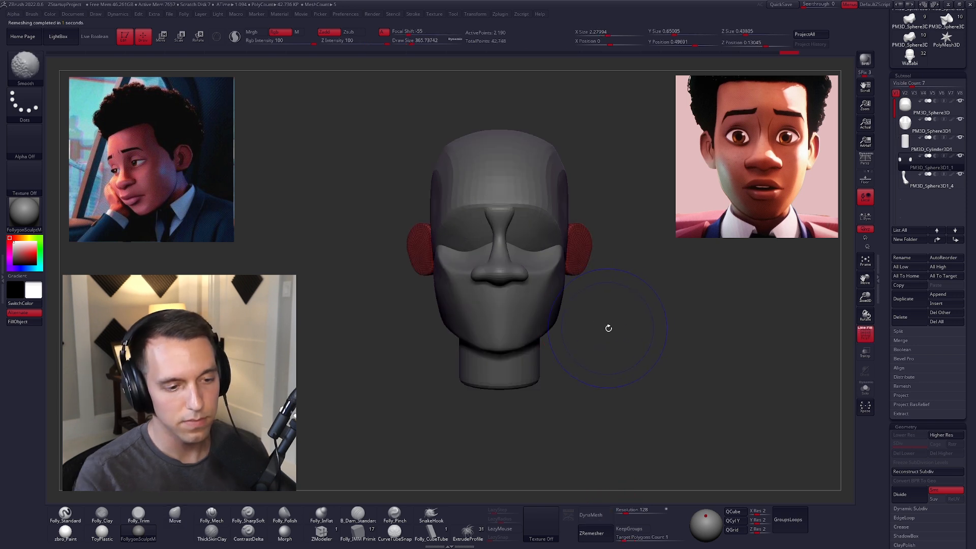
pyautogui.hotkey('shift', 'f')
pyautogui.moveTo(609, 328)
pyautogui.keyDown('alt'); pyautogui.mouseDown()
pyautogui.moveTo(610, 316)
pyautogui.moveTo(587, 317)
pyautogui.mouseUp(); pyautogui.keyUp('alt')
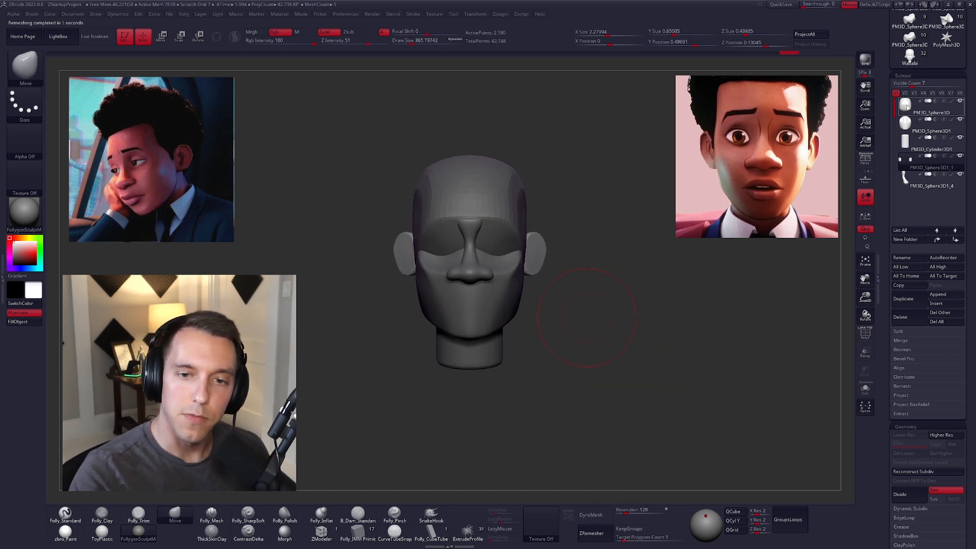
# Merge all visible subtools into a single tool and switch to the merged head
pyautogui.click(915, 107)
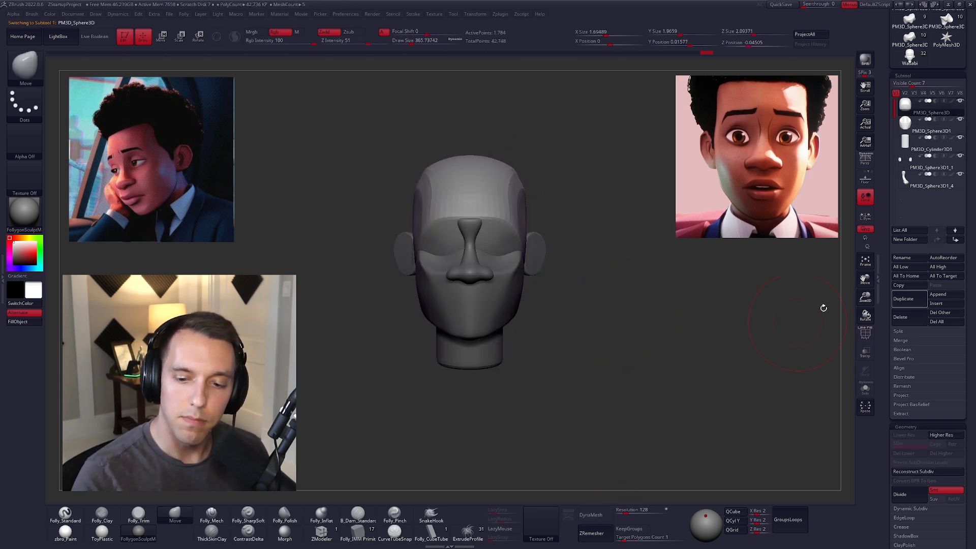
pyautogui.click(908, 340)
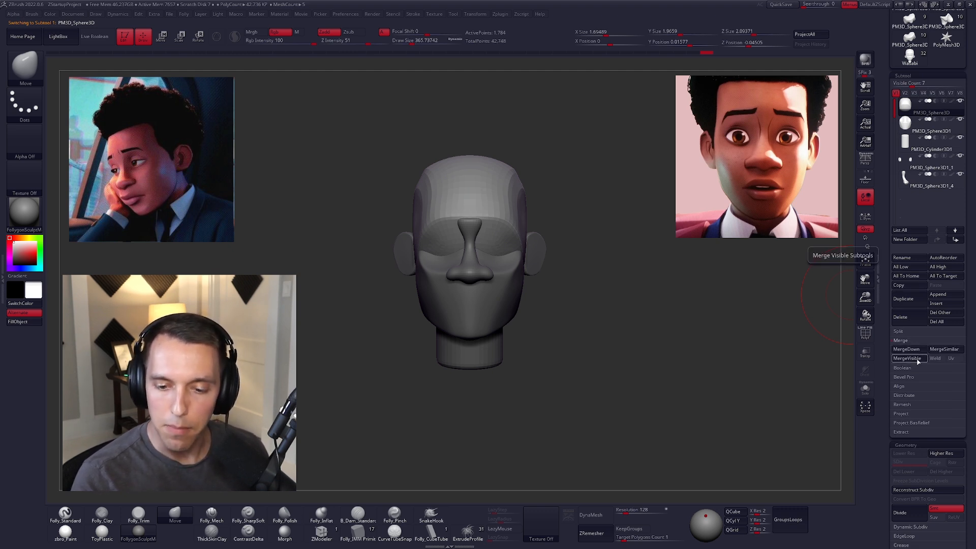
pyautogui.click(906, 358)
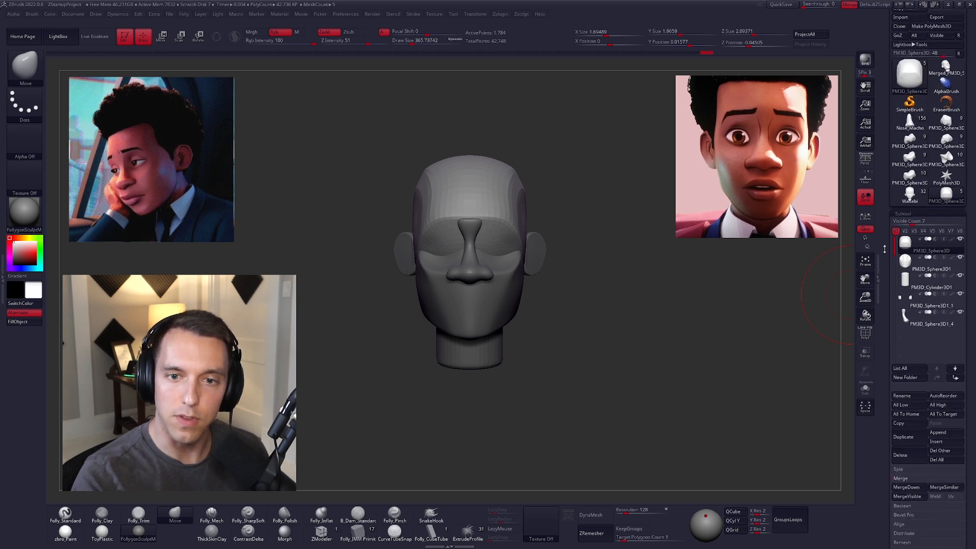
pyautogui.click(946, 104)
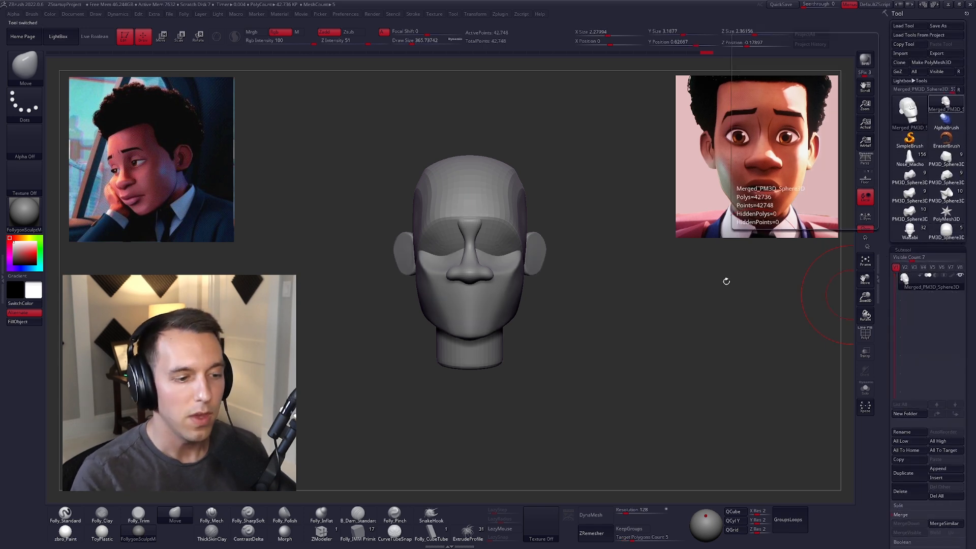
# Reshape the back of the skull in profile with a large Move brush
pyautogui.moveTo(553, 331)
pyautogui.mouseDown()
pyautogui.moveTo(646, 356)
pyautogui.moveTo(637, 363)
pyautogui.mouseUp()
pyautogui.press('s')
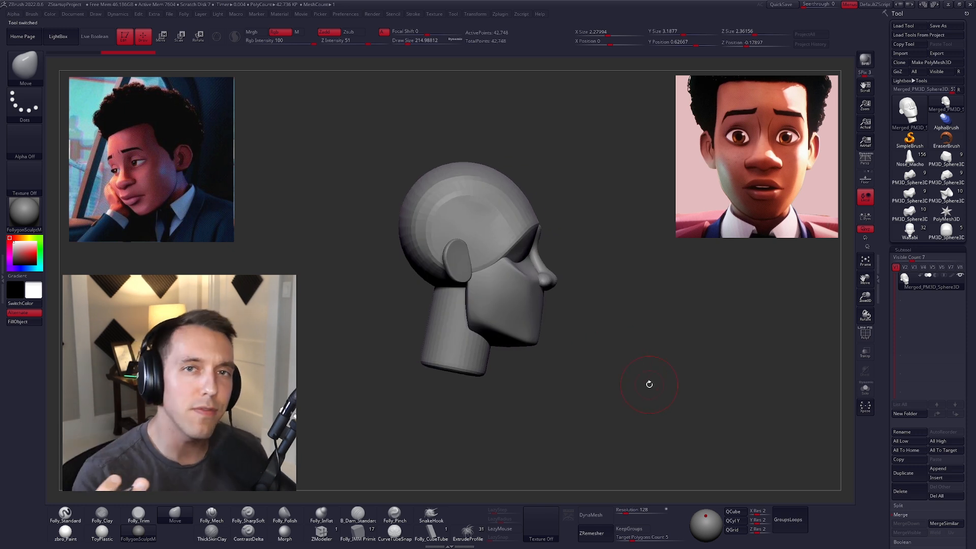
pyautogui.press('space')
pyautogui.moveTo(627, 306); pyautogui.dragTo(635, 306)
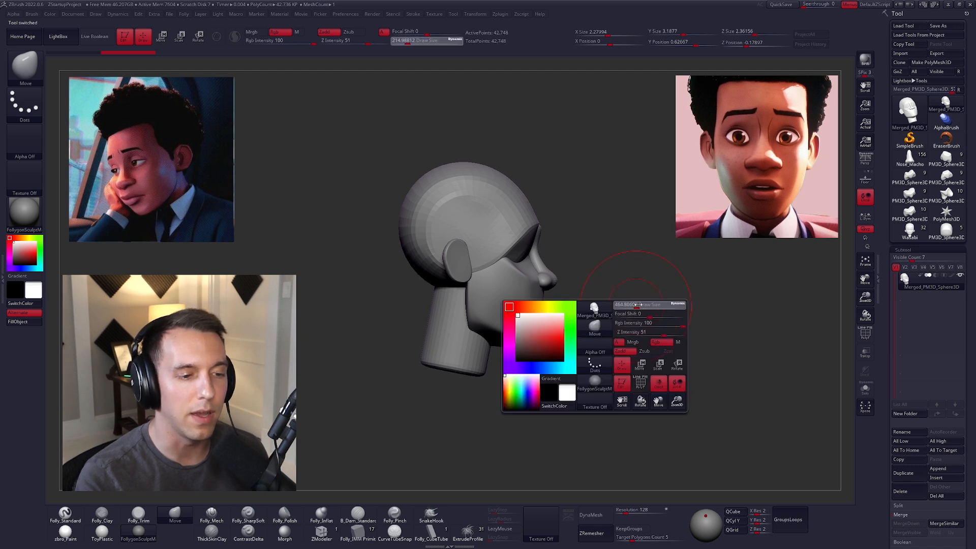
pyautogui.moveTo(551, 216)
pyautogui.mouseDown(button='right')
pyautogui.moveTo(519, 208)
pyautogui.moveTo(538, 211)
pyautogui.moveTo(504, 224)
pyautogui.mouseUp(button='right')
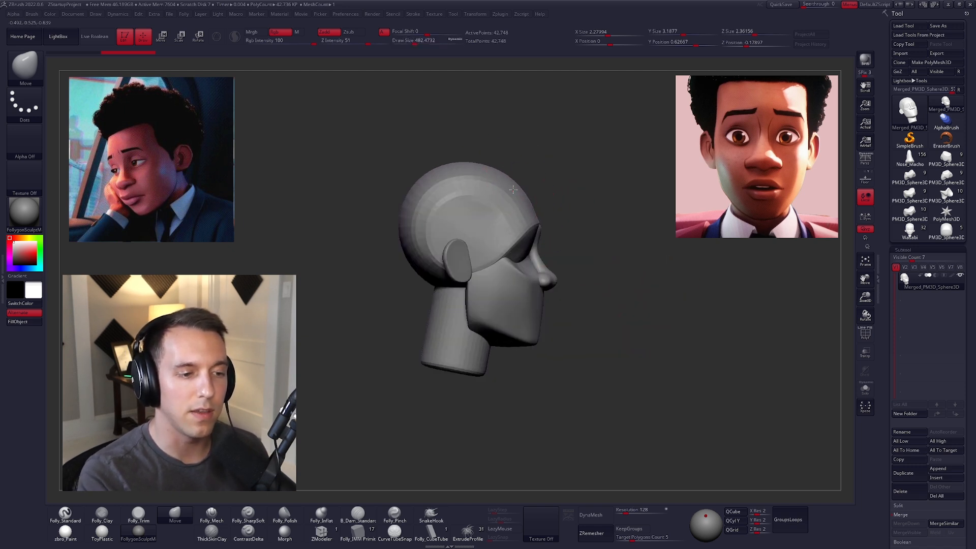
pyautogui.press('space')
pyautogui.moveTo(457, 226); pyautogui.dragTo(466, 226)
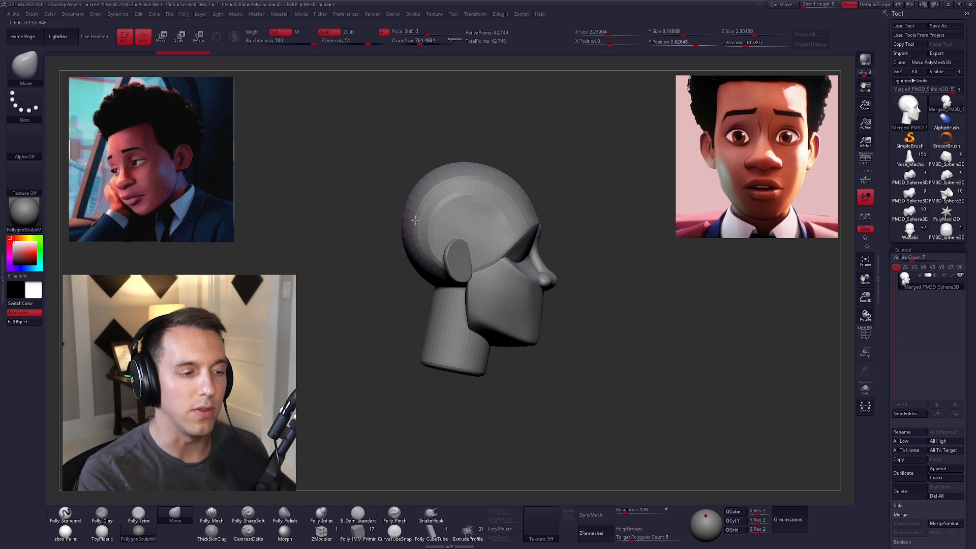
pyautogui.moveTo(637, 329)
pyautogui.keyDown('shift'); pyautogui.mouseDown()
pyautogui.moveTo(624, 359)
pyautogui.moveTo(645, 343)
pyautogui.mouseUp(); pyautogui.keyUp('shift')
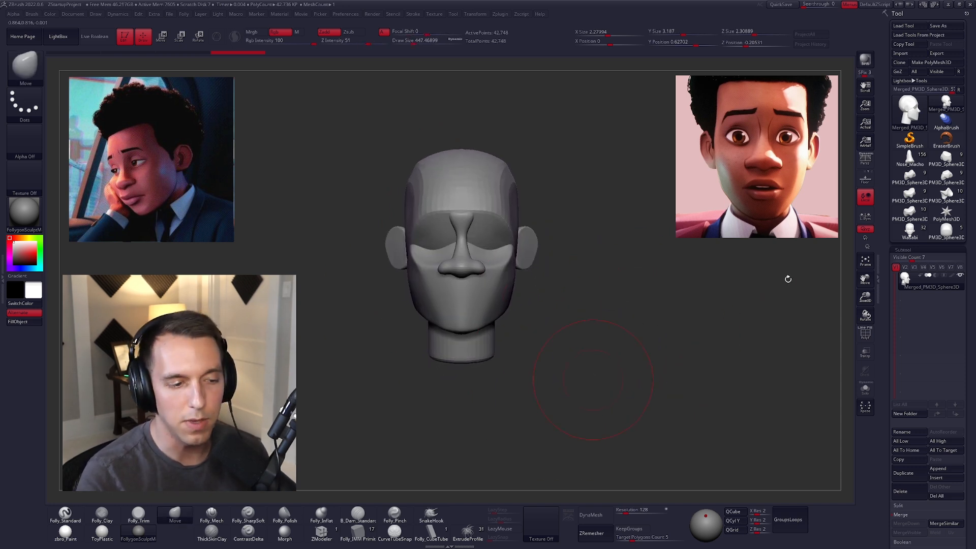
# Subdivide the merged head twice and fuse it into one mesh with DynaMesh at resolution 224
pyautogui.keyDown('alt'); pyautogui.moveTo(646, 354); pyautogui.dragTo(664, 359); pyautogui.keyUp('alt')
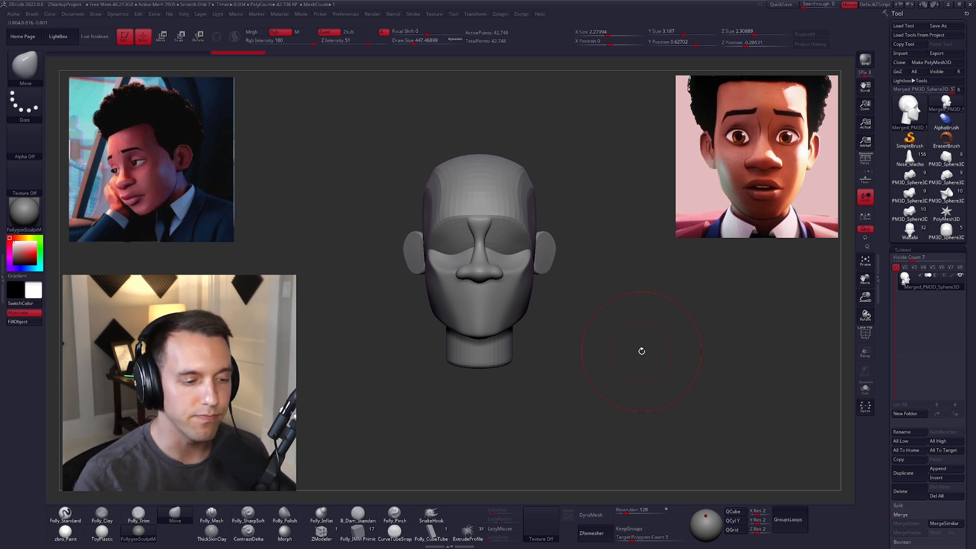
pyautogui.hotkey('ctrl', 'd')
pyautogui.hotkey('ctrl', 'd')
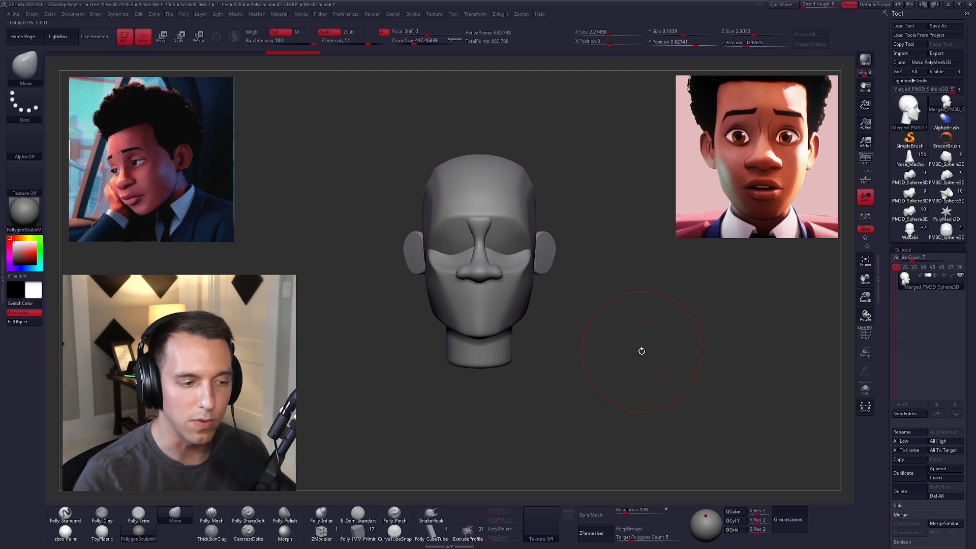
pyautogui.click(622, 510)
pyautogui.write('224')
pyautogui.press('Return')
pyautogui.click(591, 514)
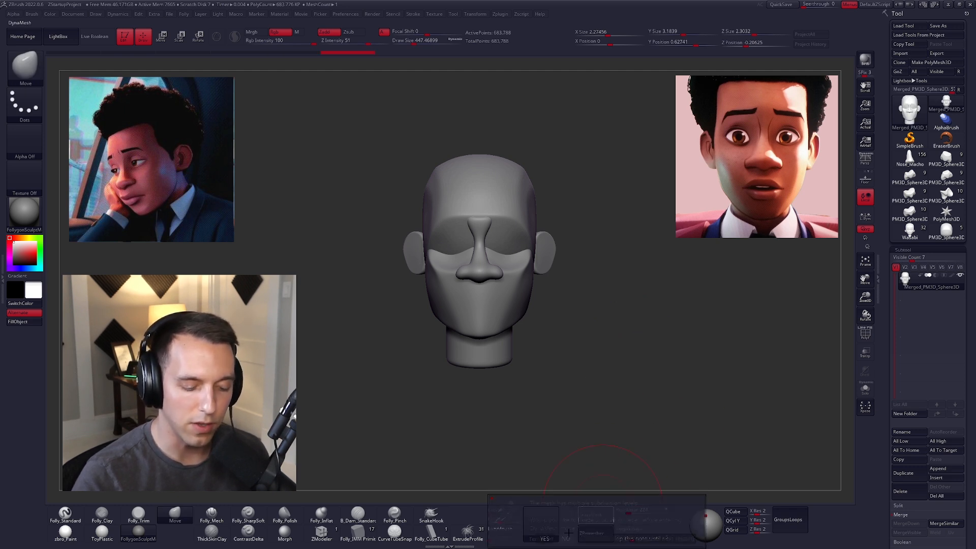
# Smooth the seams where the skull, brow, nose and cheeks meet on the fused head
pyautogui.press('space')
pyautogui.moveTo(614, 346); pyautogui.dragTo(598, 384)
pyautogui.moveTo(491, 219)
pyautogui.keyDown('shift'); pyautogui.mouseDown()
pyautogui.moveTo(488, 193)
pyautogui.moveTo(518, 208)
pyautogui.mouseUp(); pyautogui.keyUp('shift')
pyautogui.moveTo(618, 330); pyautogui.dragTo(551, 330)
pyautogui.moveTo(508, 245)
pyautogui.keyDown('shift'); pyautogui.mouseDown()
pyautogui.moveTo(540, 268)
pyautogui.moveTo(561, 265)
pyautogui.mouseUp(); pyautogui.keyUp('shift')
pyautogui.moveTo(518, 310); pyautogui.dragTo(543, 307, button='right')
pyautogui.press('space')
pyautogui.moveTo(557, 301); pyautogui.dragTo(551, 300)
pyautogui.moveTo(551, 300); pyautogui.dragTo(513, 290, button='right')
pyautogui.press('space')
pyautogui.moveTo(512, 289); pyautogui.dragTo(521, 288)
pyautogui.moveTo(520, 288); pyautogui.dragTo(483, 277, button='right')
pyautogui.keyDown('shift'); pyautogui.moveTo(481, 272); pyautogui.dragTo(483, 285); pyautogui.keyUp('shift')
# Smooth the transition between the jaw and the neck
pyautogui.keyDown('shift'); pyautogui.moveTo(583, 306); pyautogui.dragTo(585, 311); pyautogui.keyUp('shift')
pyautogui.keyDown('shift'); pyautogui.moveTo(569, 354); pyautogui.dragTo(579, 349); pyautogui.keyUp('shift')
pyautogui.press('space')
pyautogui.moveTo(594, 309); pyautogui.dragTo(596, 323)
pyautogui.keyDown('shift'); pyautogui.moveTo(580, 357); pyautogui.dragTo(574, 359); pyautogui.keyUp('shift')
pyautogui.moveTo(552, 376); pyautogui.dragTo(570, 358, button='right')
# Flatten the area under the jaw and the side of the neck with the Folly_Trim brush, smoothing the result
pyautogui.press('3')
pyautogui.moveTo(564, 368)
pyautogui.mouseDown()
pyautogui.moveTo(552, 346)
pyautogui.moveTo(529, 346)
pyautogui.moveTo(564, 325)
pyautogui.mouseUp()
pyautogui.moveTo(595, 376)
pyautogui.mouseDown(button='right')
pyautogui.moveTo(559, 415)
pyautogui.moveTo(495, 406)
pyautogui.mouseUp(button='right')
pyautogui.keyDown('shift'); pyautogui.moveTo(549, 291); pyautogui.dragTo(584, 300); pyautogui.keyUp('shift')
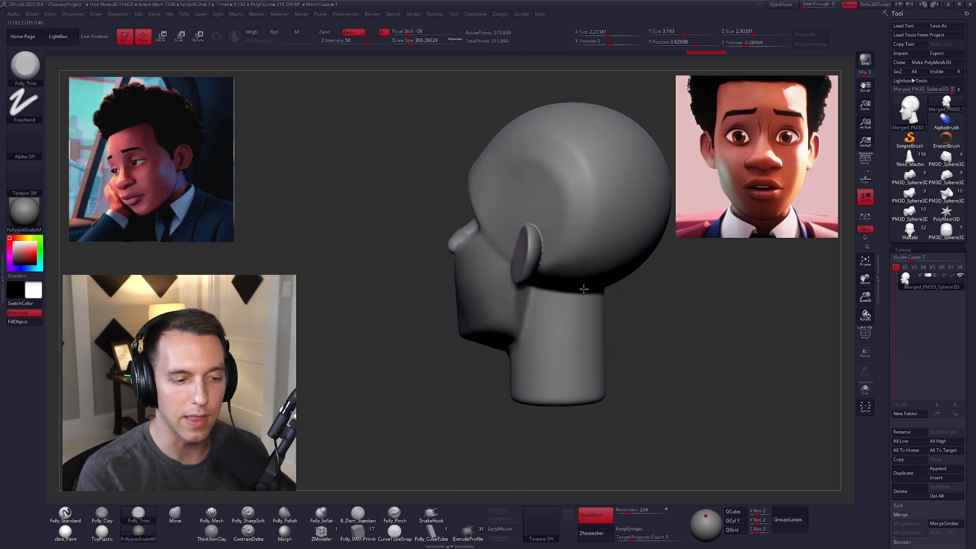
pyautogui.moveTo(584, 306); pyautogui.dragTo(544, 285, button='right')
pyautogui.moveTo(554, 311); pyautogui.dragTo(533, 341)
pyautogui.moveTo(544, 292)
pyautogui.keyDown('shift'); pyautogui.mouseDown()
pyautogui.moveTo(548, 313)
pyautogui.moveTo(554, 301)
pyautogui.mouseUp(); pyautogui.keyUp('shift')
# Build up the side neck muscle from behind the ear to the front base of the neck with the Folly_Clay brush
pyautogui.press('b')
pyautogui.press('m')
pyautogui.press('v')
pyautogui.moveTo(585, 305)
pyautogui.mouseDown(button='right')
pyautogui.moveTo(552, 325)
pyautogui.moveTo(657, 328)
pyautogui.mouseUp(button='right')
pyautogui.moveTo(553, 320); pyautogui.dragTo(585, 320, button='right')
pyautogui.press('b')
pyautogui.press('c')
pyautogui.press('b')
pyautogui.moveTo(564, 296); pyautogui.dragTo(515, 414)
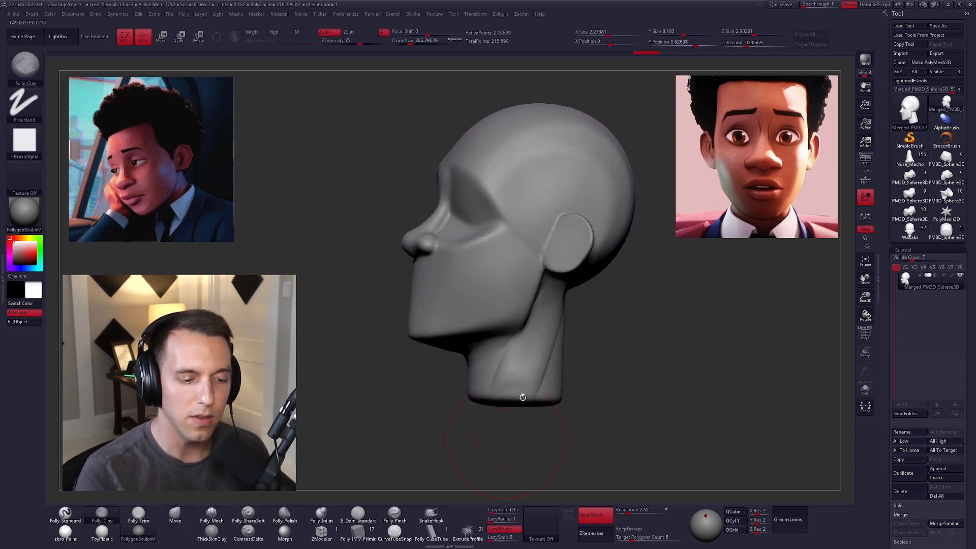
pyautogui.moveTo(544, 380); pyautogui.dragTo(543, 357, button='right')
# Refine the brow ridge above the nose bridge with the Folly_Mech brush
pyautogui.rightClick(510, 240)
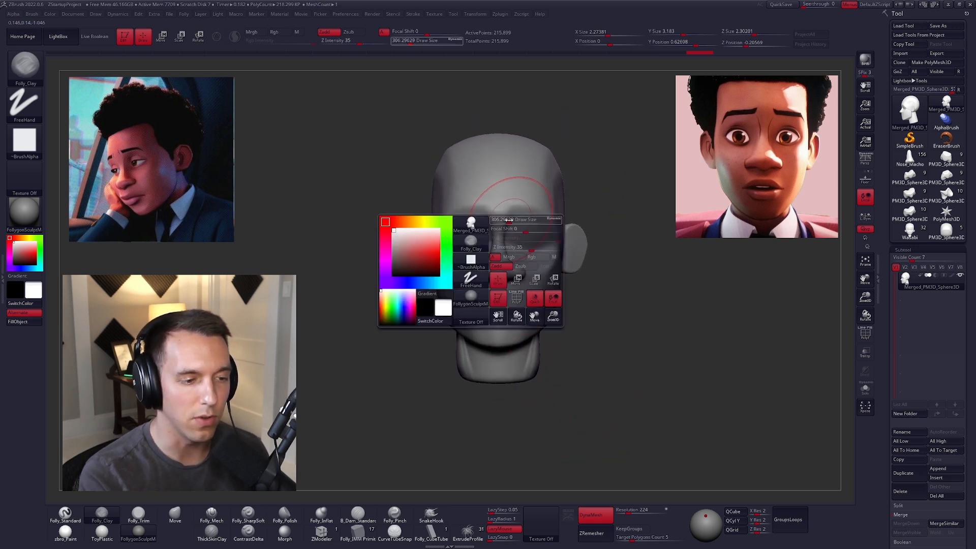
pyautogui.press('5')
pyautogui.moveTo(467, 209); pyautogui.dragTo(529, 208)
pyautogui.moveTo(528, 238); pyautogui.dragTo(608, 239, button='right')
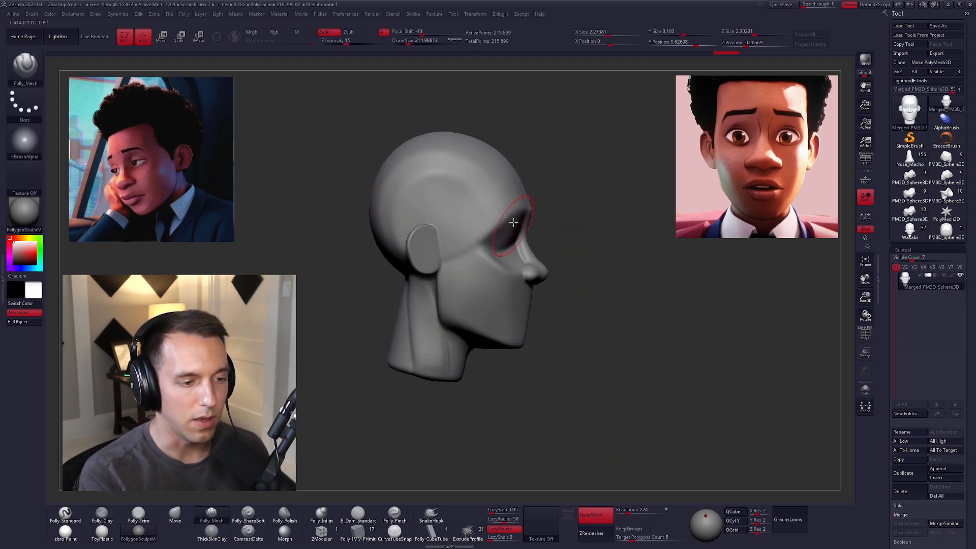
pyautogui.moveTo(440, 283); pyautogui.dragTo(366, 280, button='right')
# Add volume down the rear side of the neck below the ear with the Folly_Clay brush
pyautogui.press('space')
pyautogui.moveTo(490, 236); pyautogui.dragTo(500, 236)
pyautogui.moveTo(500, 236); pyautogui.dragTo(529, 284, button='right')
pyautogui.press('2')
pyautogui.moveTo(529, 283); pyautogui.dragTo(532, 335)
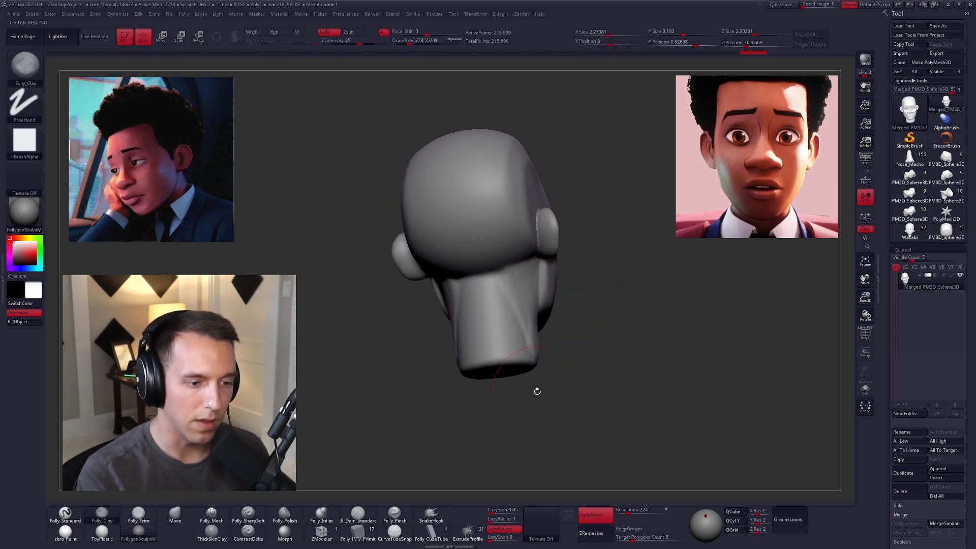
# Build up the vertical muscle forms on the back of the neck, from the skull base downward, with the Folly_Clay brush
pyautogui.moveTo(535, 393); pyautogui.dragTo(495, 376, button='right')
pyautogui.press('space')
pyautogui.moveTo(496, 339); pyautogui.dragTo(498, 338)
pyautogui.moveTo(531, 279); pyautogui.dragTo(531, 323)
pyautogui.moveTo(531, 324); pyautogui.dragTo(493, 280, button='right')
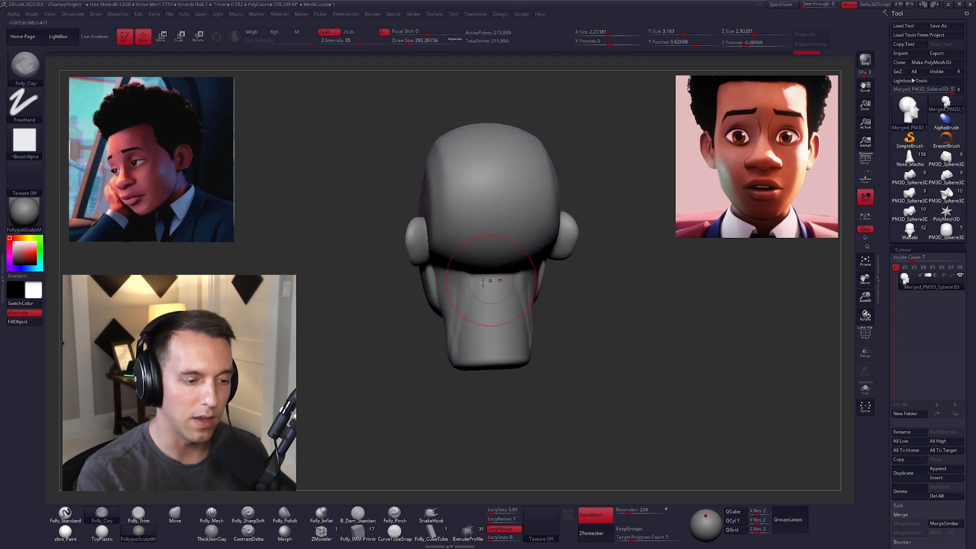
pyautogui.moveTo(481, 281); pyautogui.dragTo(501, 378)
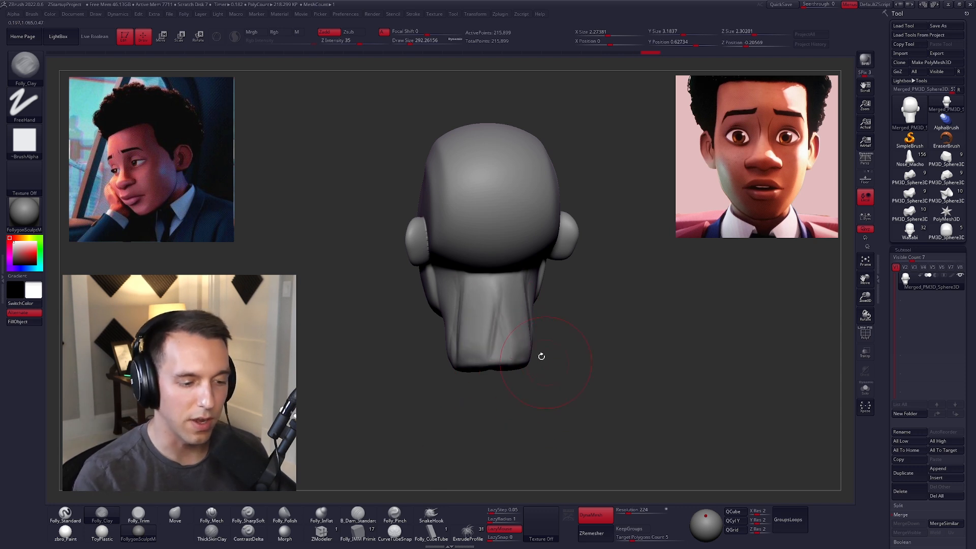
# Shape the throat and the base of the neck under the chin with the Folly_Clay brush
pyautogui.moveTo(545, 362); pyautogui.dragTo(527, 337, button='right')
pyautogui.moveTo(622, 382); pyautogui.dragTo(616, 386, button='right')
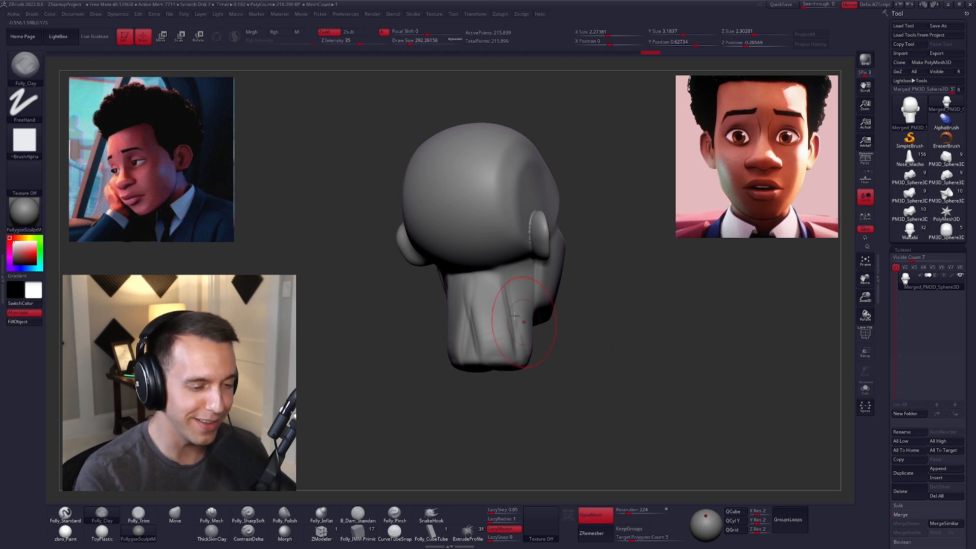
pyautogui.moveTo(591, 393)
pyautogui.mouseDown(button='right')
pyautogui.moveTo(573, 399)
pyautogui.moveTo(580, 373)
pyautogui.moveTo(558, 321)
pyautogui.mouseUp(button='right')
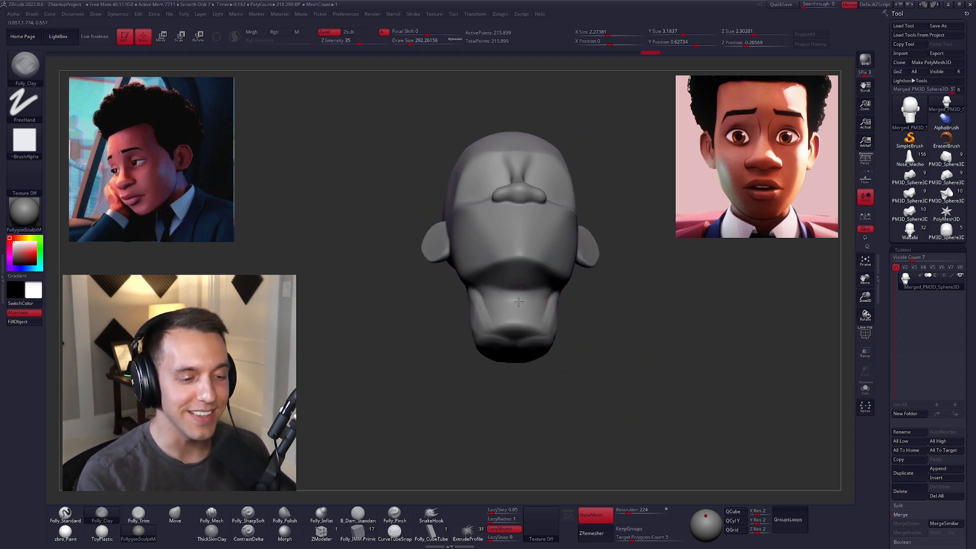
pyautogui.moveTo(523, 447)
pyautogui.mouseDown(button='right')
pyautogui.moveTo(554, 420)
pyautogui.moveTo(543, 343)
pyautogui.moveTo(622, 290)
pyautogui.moveTo(593, 323)
pyautogui.mouseUp(button='right')
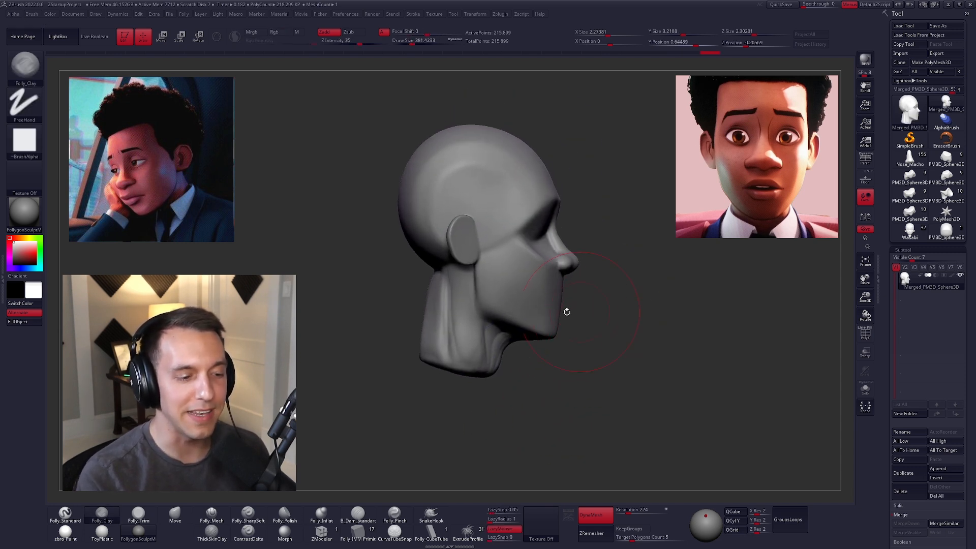
# Shape the central groove down the back of the neck from the skull base with the Folly_Mech brush
pyautogui.press('b')
pyautogui.press('m')
pyautogui.press('v')
pyautogui.keyDown('shift'); pyautogui.moveTo(444, 329); pyautogui.dragTo(537, 324, button='right'); pyautogui.keyUp('shift')
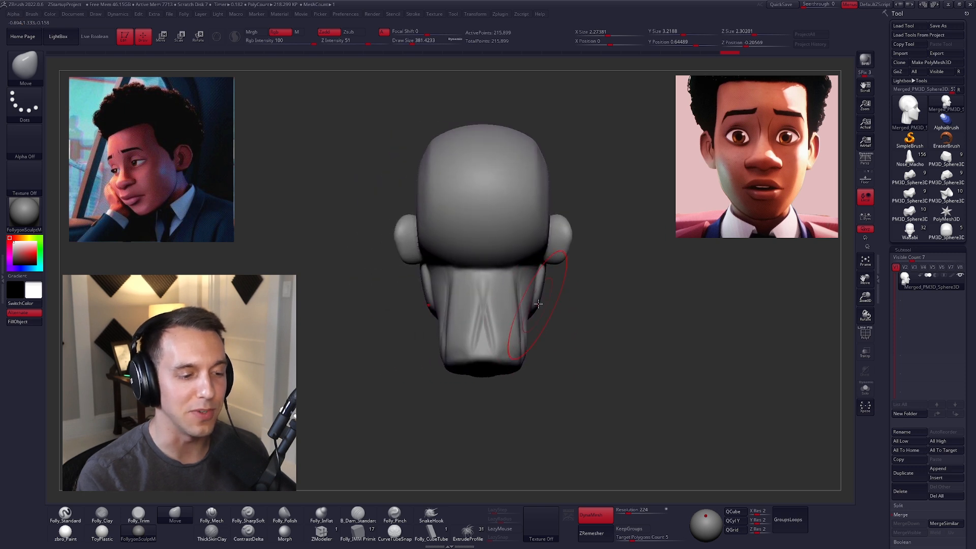
pyautogui.press('b')
pyautogui.press('f')
pyautogui.press('m')
pyautogui.moveTo(482, 280); pyautogui.dragTo(481, 430)
# Adjust the profile of the neck and jaw with the Move brush and set the draw size to about 292
pyautogui.moveTo(508, 356); pyautogui.dragTo(563, 337, button='right')
pyautogui.moveTo(563, 337)
pyautogui.keyDown('ctrl'); pyautogui.mouseDown(button='right')
pyautogui.moveTo(521, 333)
pyautogui.moveTo(610, 334)
pyautogui.moveTo(601, 362)
pyautogui.moveTo(617, 353)
pyautogui.moveTo(585, 346)
pyautogui.mouseUp(button='right'); pyautogui.keyUp('ctrl')
pyautogui.press('b')
pyautogui.press('m')
pyautogui.press('v')
pyautogui.keyDown('ctrl'); pyautogui.moveTo(495, 274); pyautogui.dragTo(529, 285, button='right'); pyautogui.keyUp('ctrl')
pyautogui.press('b')
pyautogui.press('f')
pyautogui.press('t')
pyautogui.press('space')
pyautogui.moveTo(501, 300); pyautogui.dragTo(486, 298)
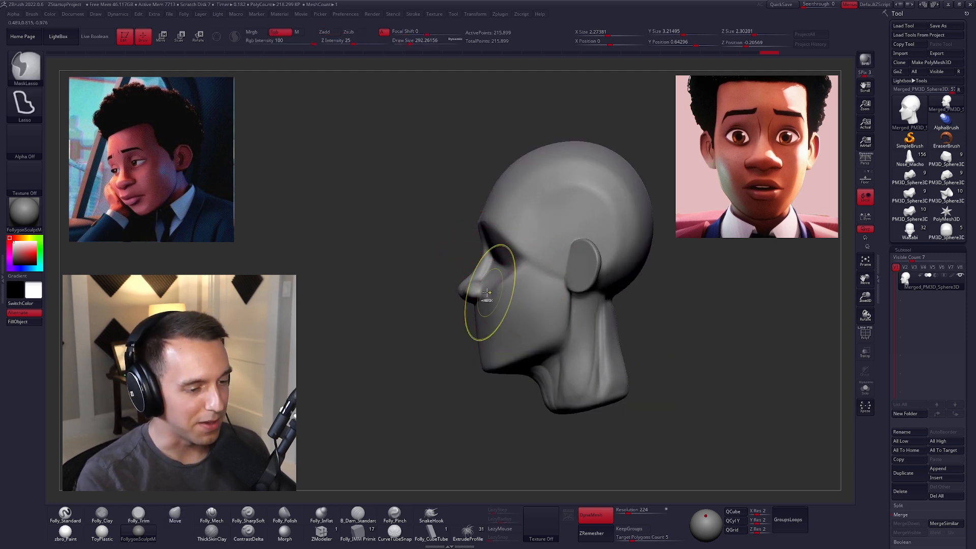
pyautogui.keyDown('shift'); pyautogui.moveTo(487, 291); pyautogui.dragTo(538, 300, button='right'); pyautogui.keyUp('shift')
pyautogui.keyDown('alt'); pyautogui.moveTo(538, 300); pyautogui.dragTo(560, 297, button='right'); pyautogui.keyUp('alt')
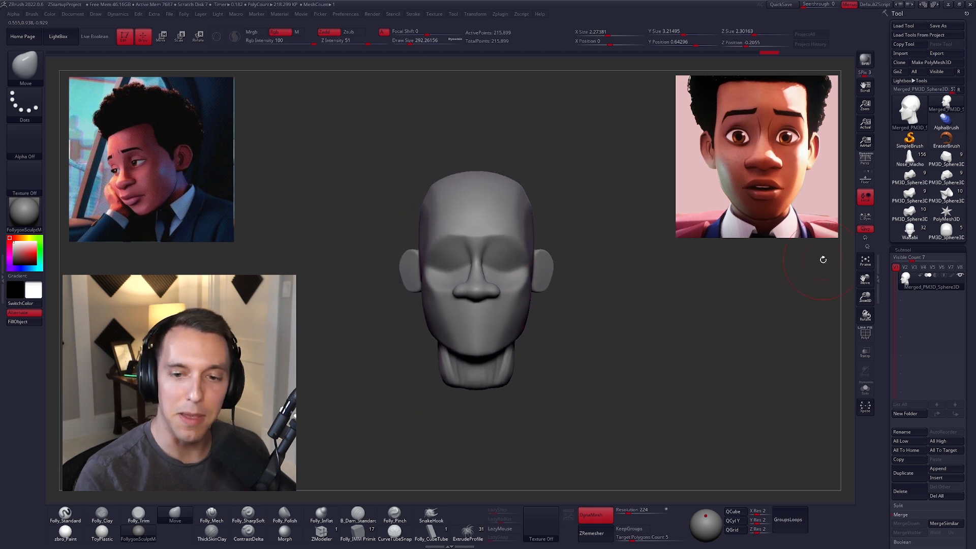
# Compare the earlier head made of separate primitive subtools with the merged DynaMesh head
pyautogui.moveTo(943, 213)
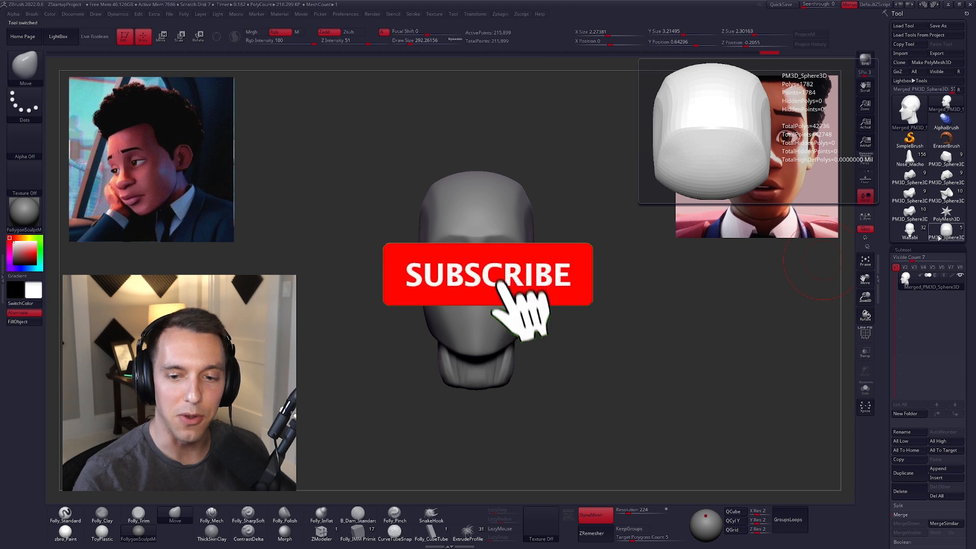
pyautogui.click(946, 232)
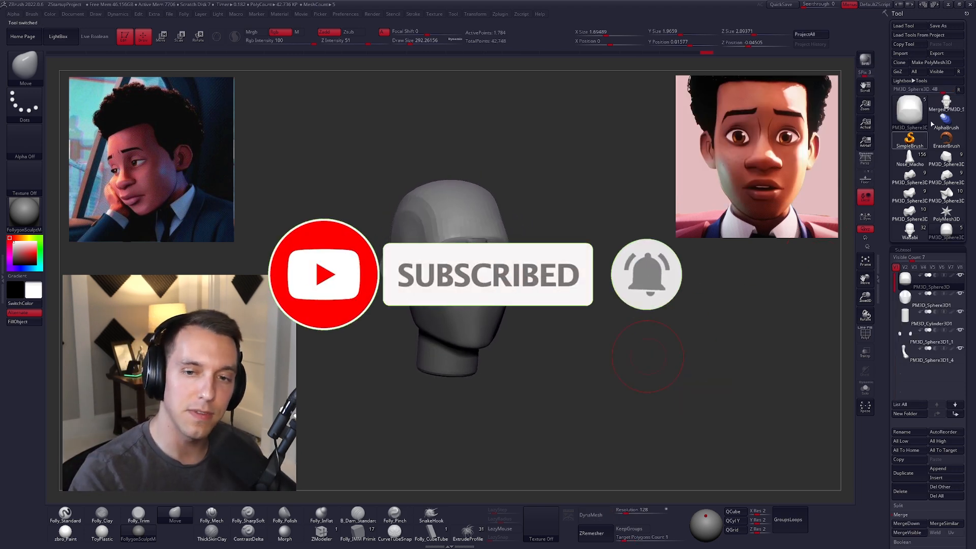
pyautogui.click(946, 104)
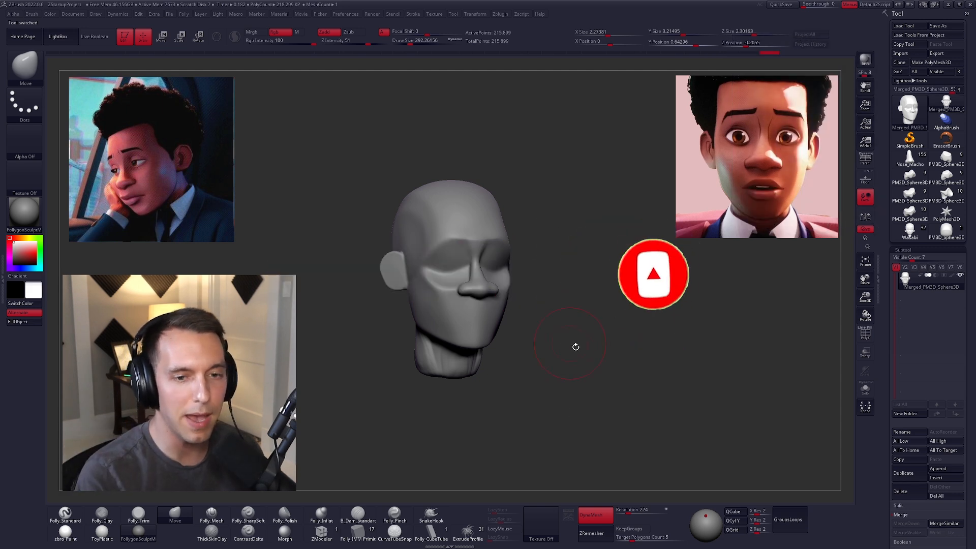
# Smooth the cheek crease below the eye and flatten the brow above the socket with the Folly_Trim brush at draw size about 192
pyautogui.keyDown('alt'); pyautogui.moveTo(597, 371); pyautogui.dragTo(593, 360); pyautogui.keyUp('alt')
pyautogui.press('space')
pyautogui.moveTo(570, 291)
pyautogui.mouseDown()
pyautogui.moveTo(536, 288)
pyautogui.moveTo(588, 328)
pyautogui.moveTo(488, 325)
pyautogui.moveTo(528, 305)
pyautogui.mouseUp()
pyautogui.press('3')
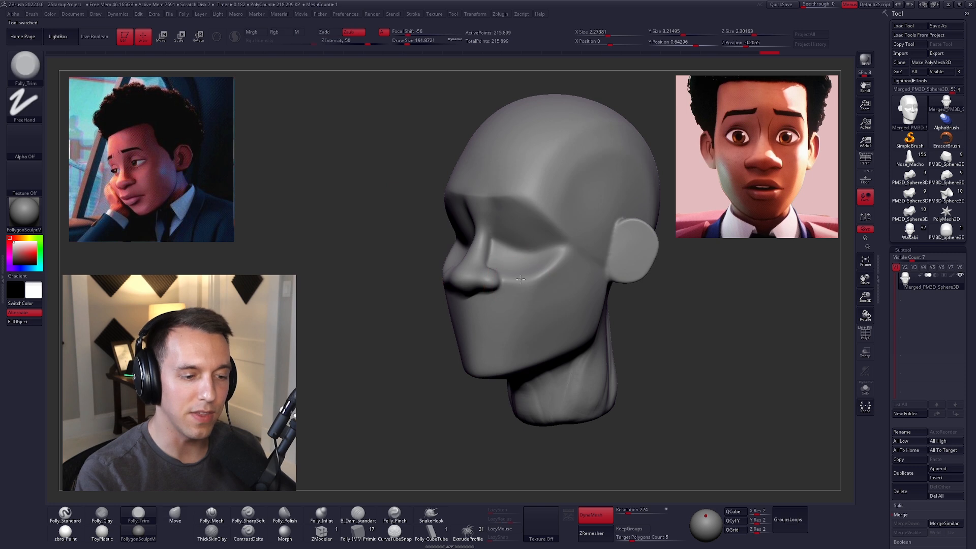
pyautogui.keyDown('shift'); pyautogui.moveTo(513, 293); pyautogui.dragTo(554, 267); pyautogui.keyUp('shift')
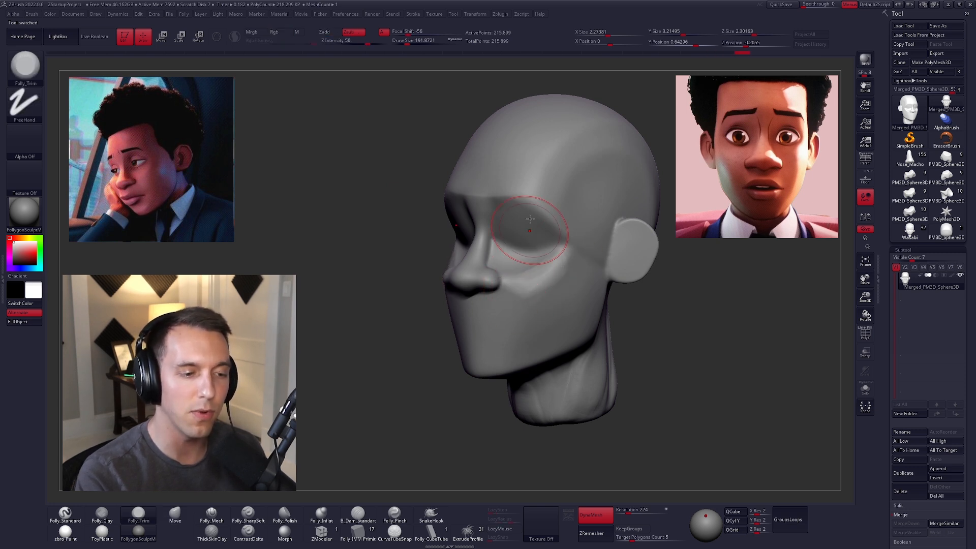
pyautogui.moveTo(509, 195); pyautogui.dragTo(545, 203)
pyautogui.keyDown('shift'); pyautogui.moveTo(508, 244); pyautogui.dragTo(540, 243, button='right'); pyautogui.keyUp('shift')
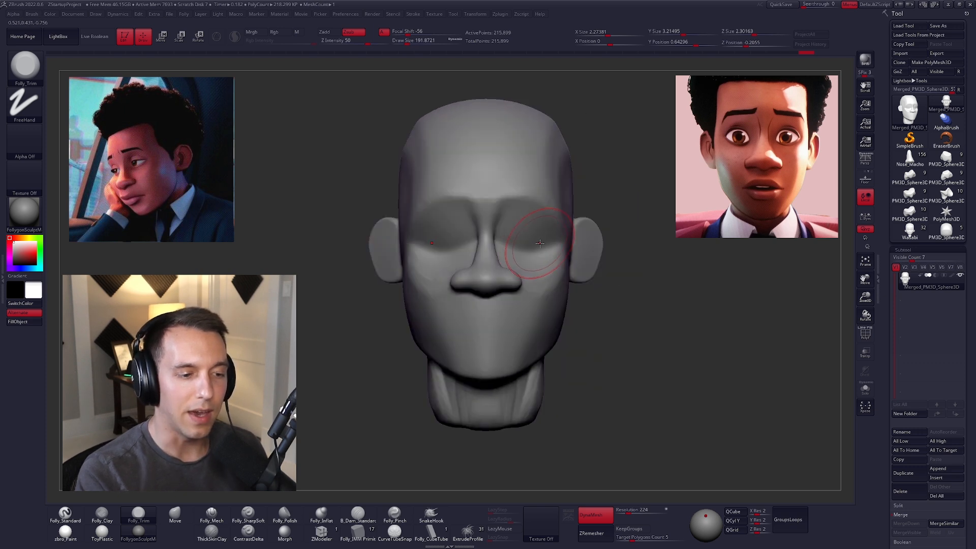
# Build up rounded eyeball volumes in both sockets with the Folly_Clay brush and smooth them
pyautogui.press('2')
pyautogui.moveTo(527, 242)
pyautogui.mouseDown()
pyautogui.moveTo(529, 253)
pyautogui.moveTo(536, 245)
pyautogui.mouseUp()
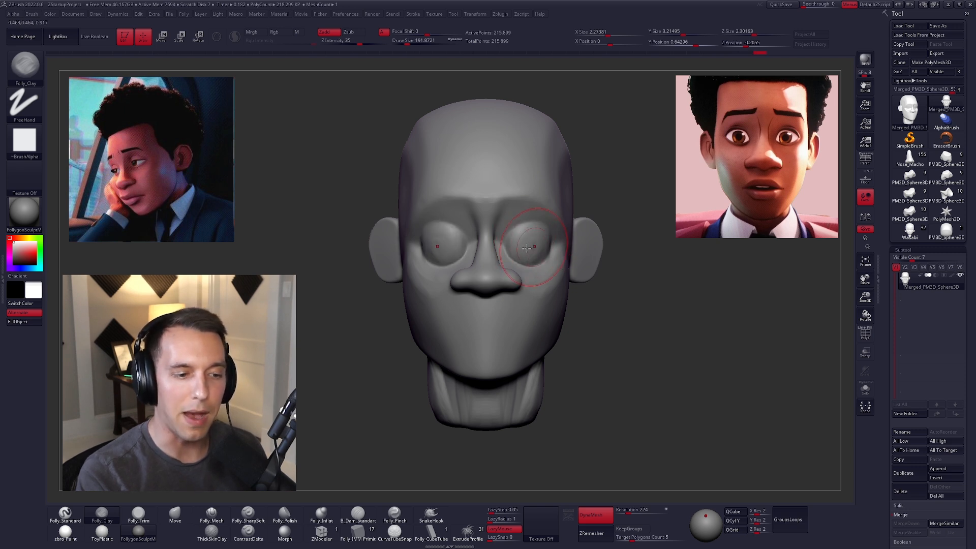
pyautogui.keyDown('shift'); pyautogui.moveTo(525, 238); pyautogui.dragTo(529, 250); pyautogui.keyUp('shift')
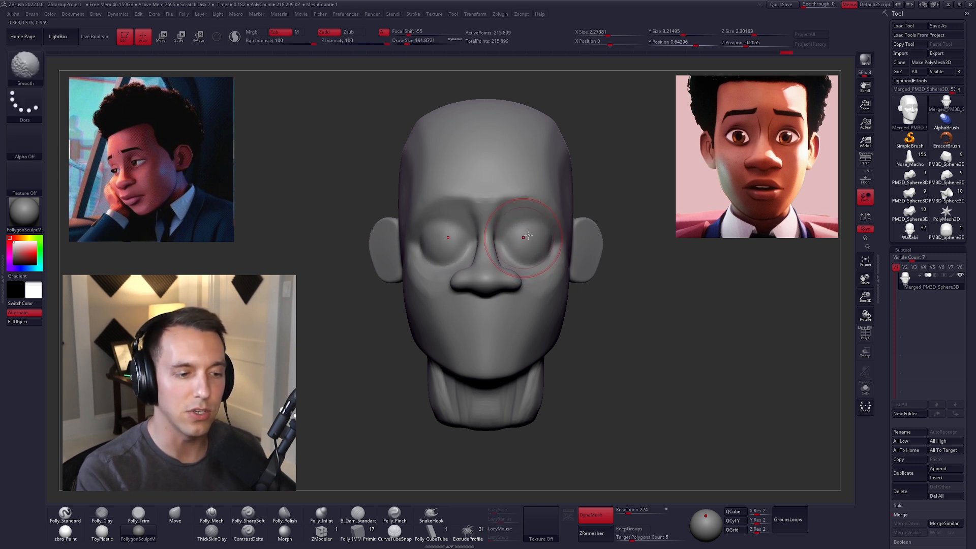
# Pull the eye forms slightly downward in their sockets with the Move brush
pyautogui.press('b')
pyautogui.press('m')
pyautogui.press('v')
pyautogui.moveTo(529, 240); pyautogui.dragTo(531, 263)
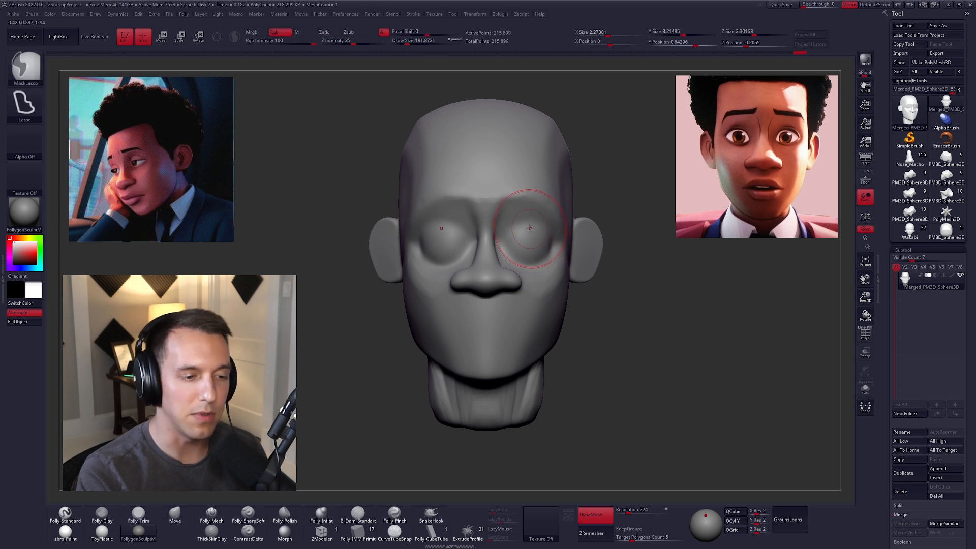
# Refine the transition from the lower edge of the eye to the cheek with the Folly_Mech brush
pyautogui.press('5')
pyautogui.press('space')
pyautogui.moveTo(533, 257); pyautogui.dragTo(530, 257)
pyautogui.moveTo(532, 251); pyautogui.dragTo(507, 245, button='right')
pyautogui.moveTo(540, 258); pyautogui.dragTo(582, 305)
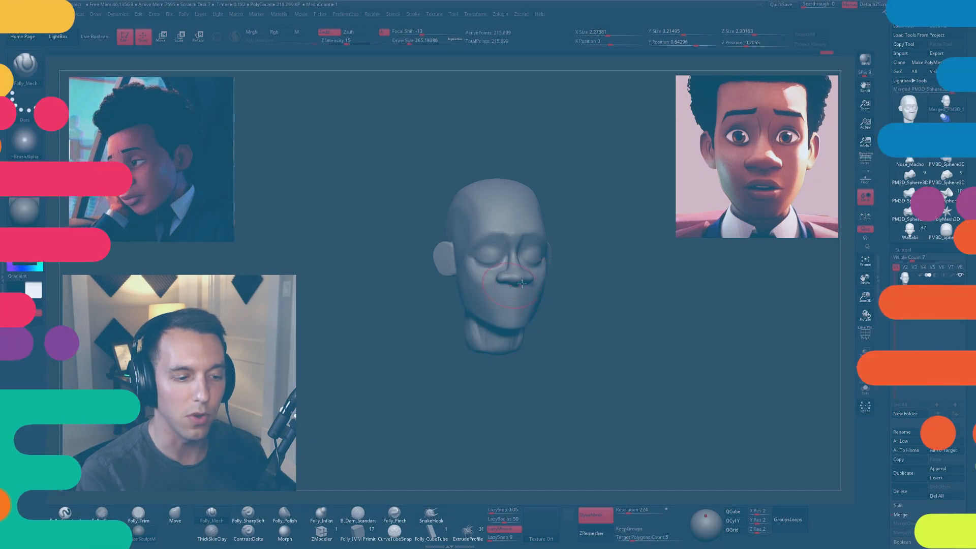